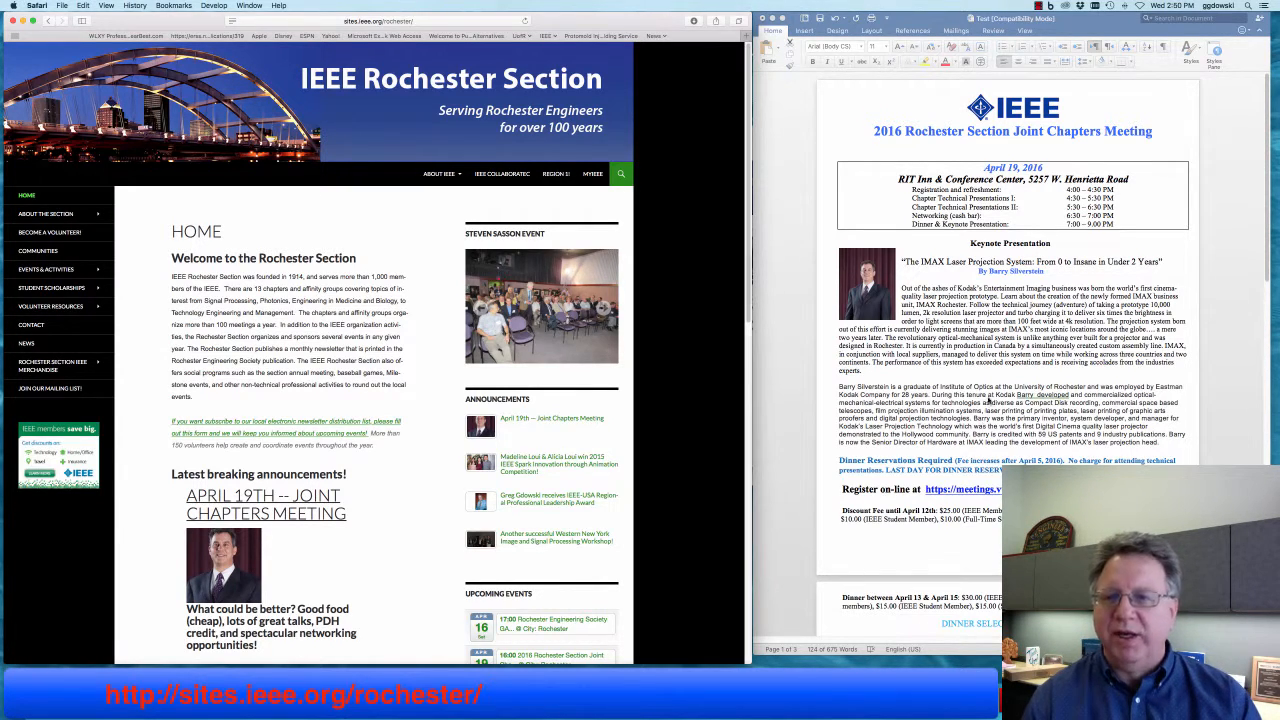
- From the Rochester Section site, open the Setting up a Chapter Meeting guide, then launch vTools Meetings
{"action": "triple_click", "coordinate": [990, 400]}
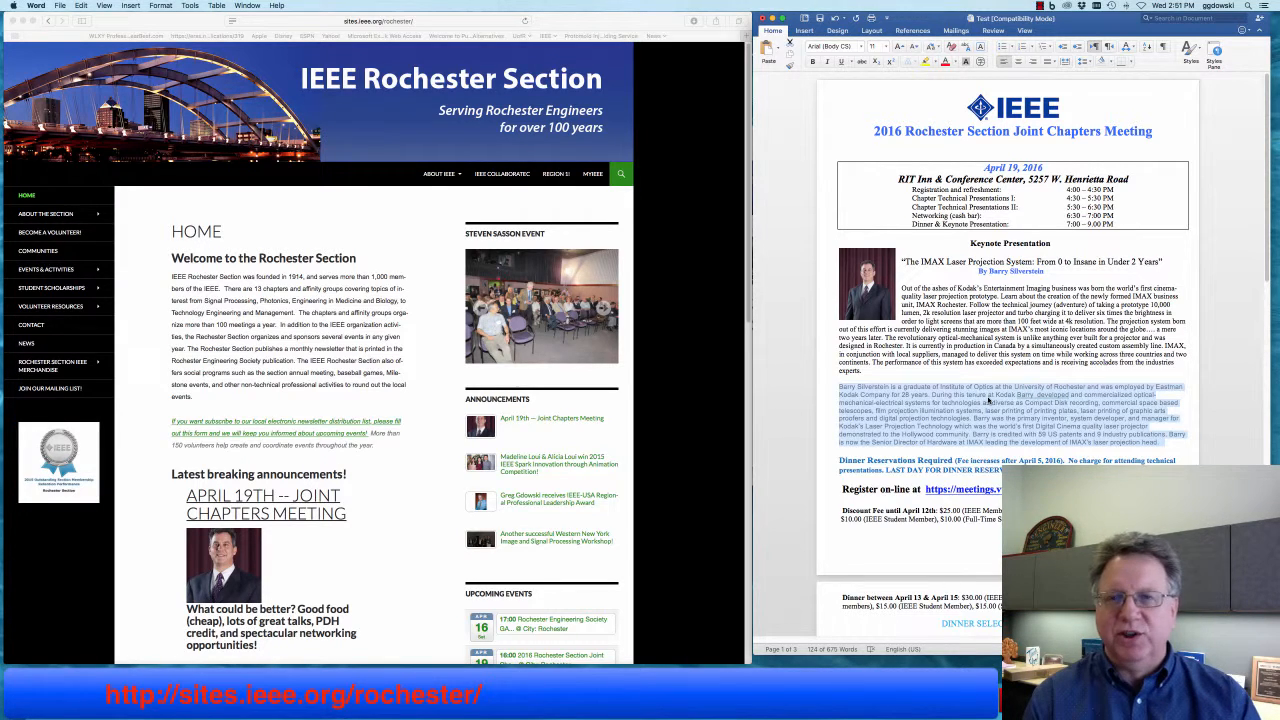
{"action": "left_click", "coordinate": [684, 371]}
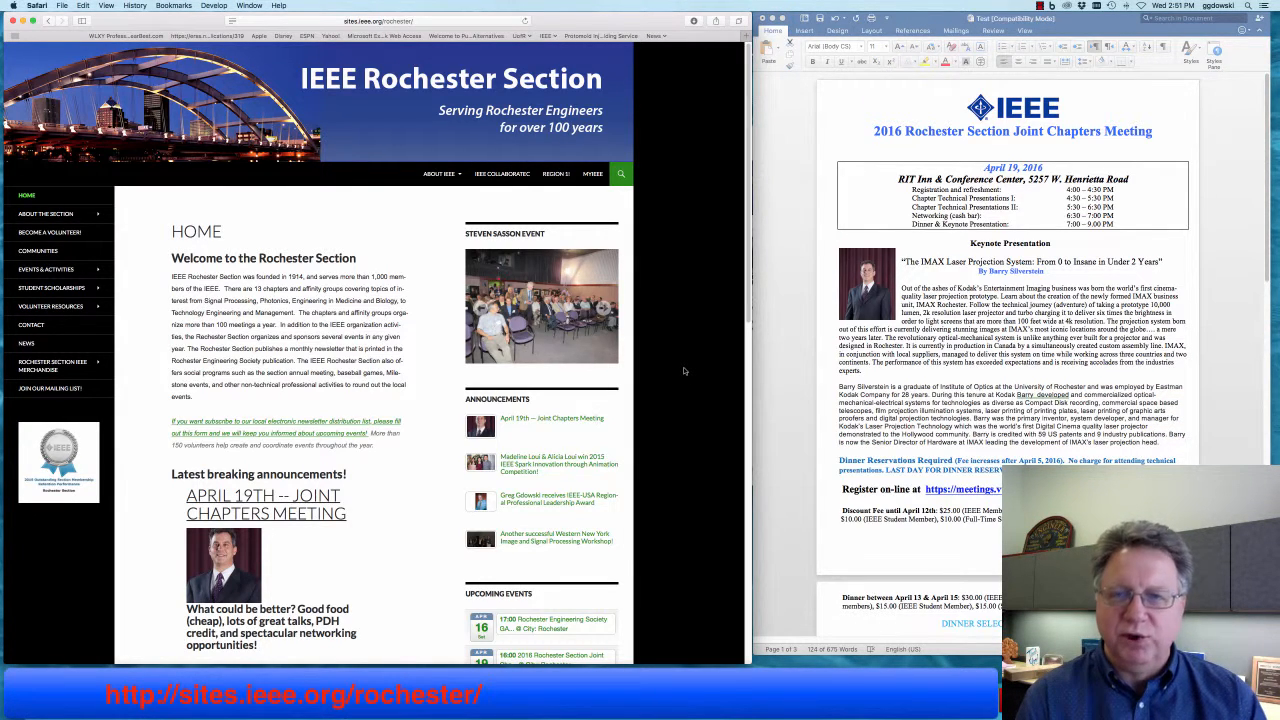
{"action": "mouse_move", "coordinate": [92, 313]}
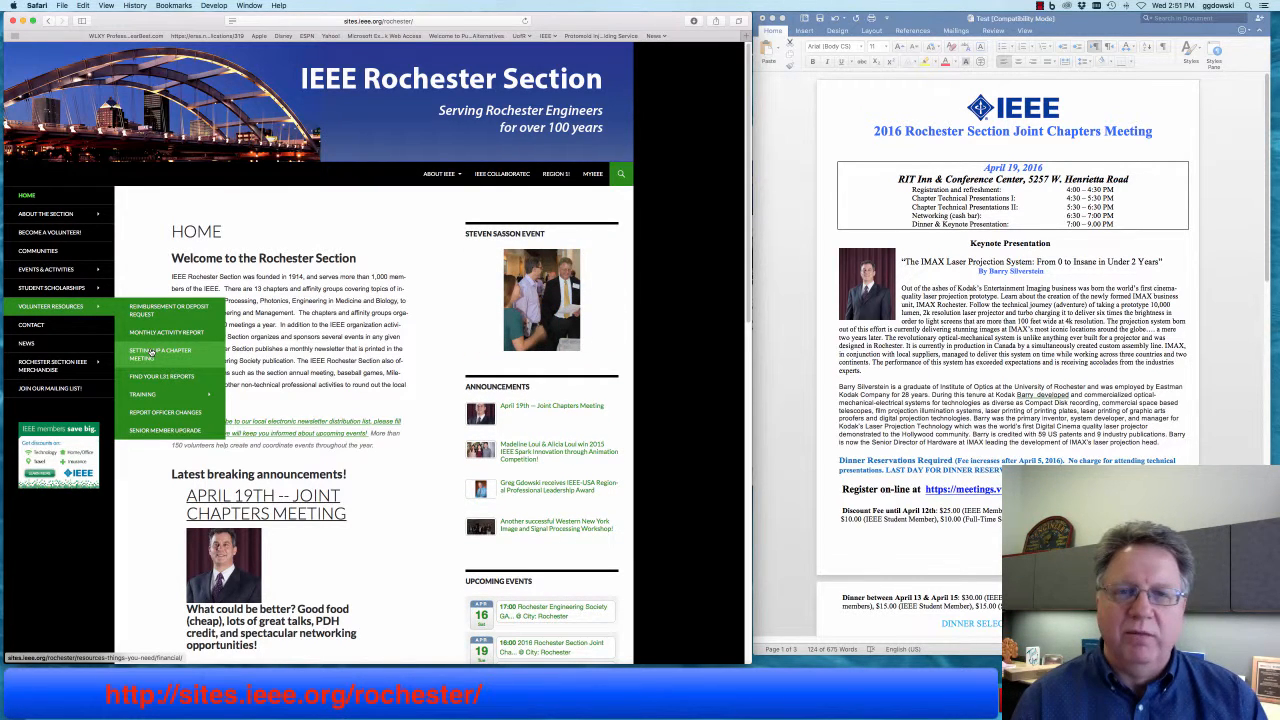
{"action": "left_click", "coordinate": [151, 352]}
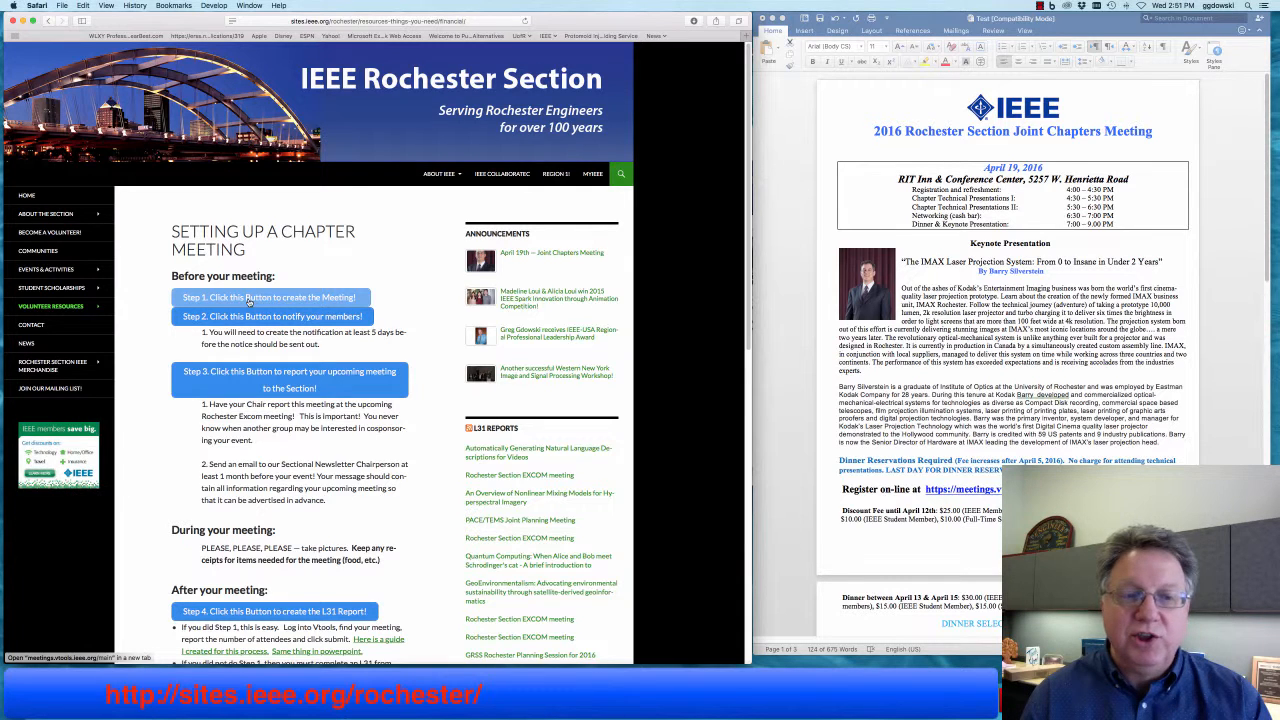
{"action": "left_click", "coordinate": [249, 298], "text": "super"}
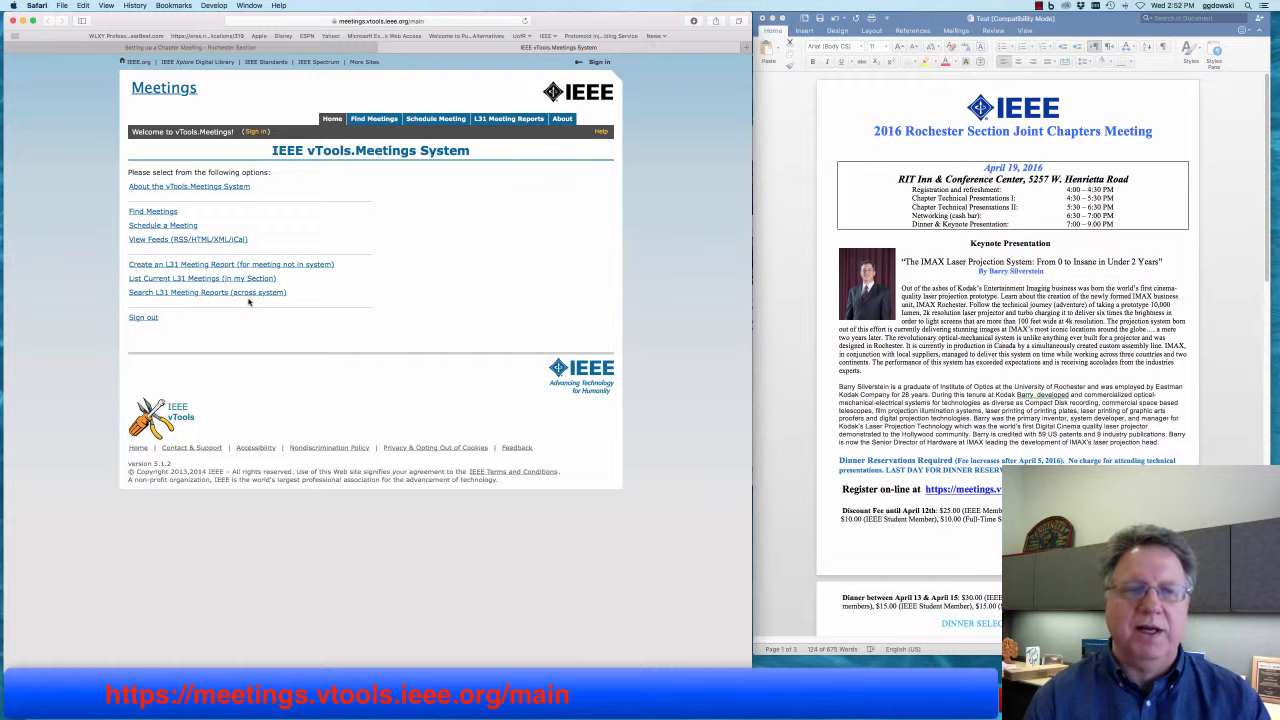
- Sign in to vTools Meetings with the member account's password
{"action": "left_click", "coordinate": [255, 132]}
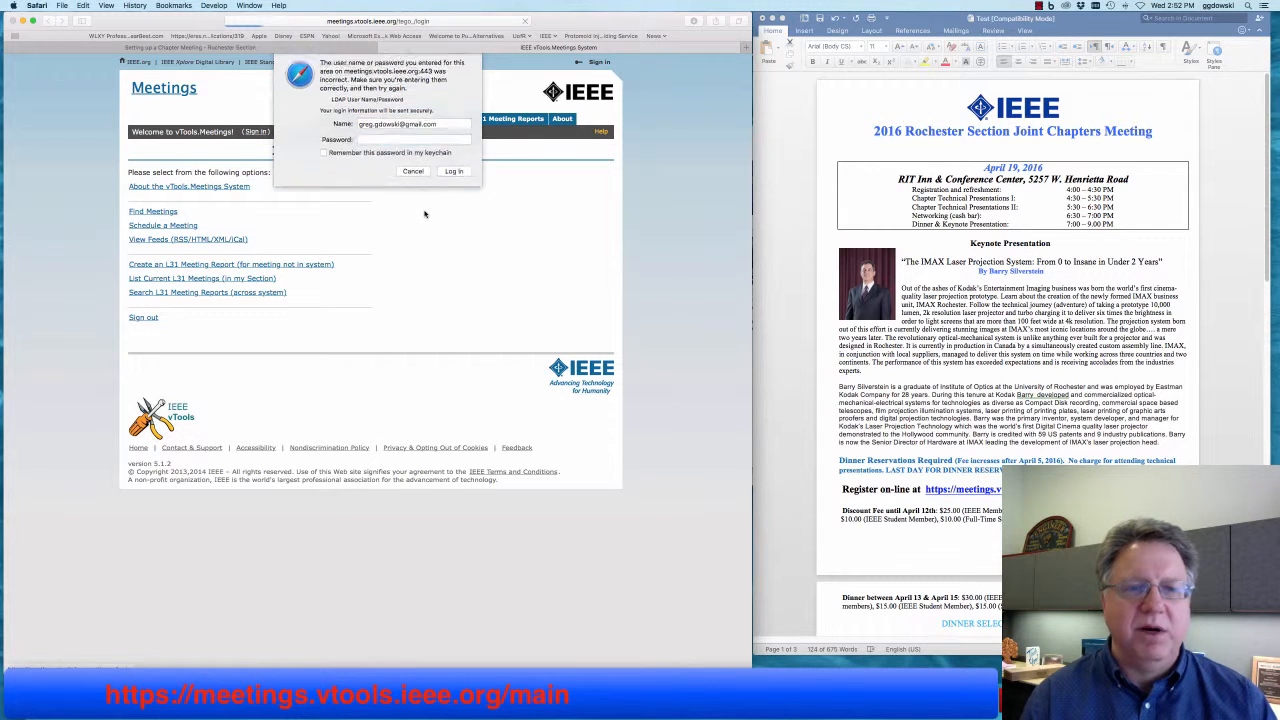
{"action": "type", "text": "********"}
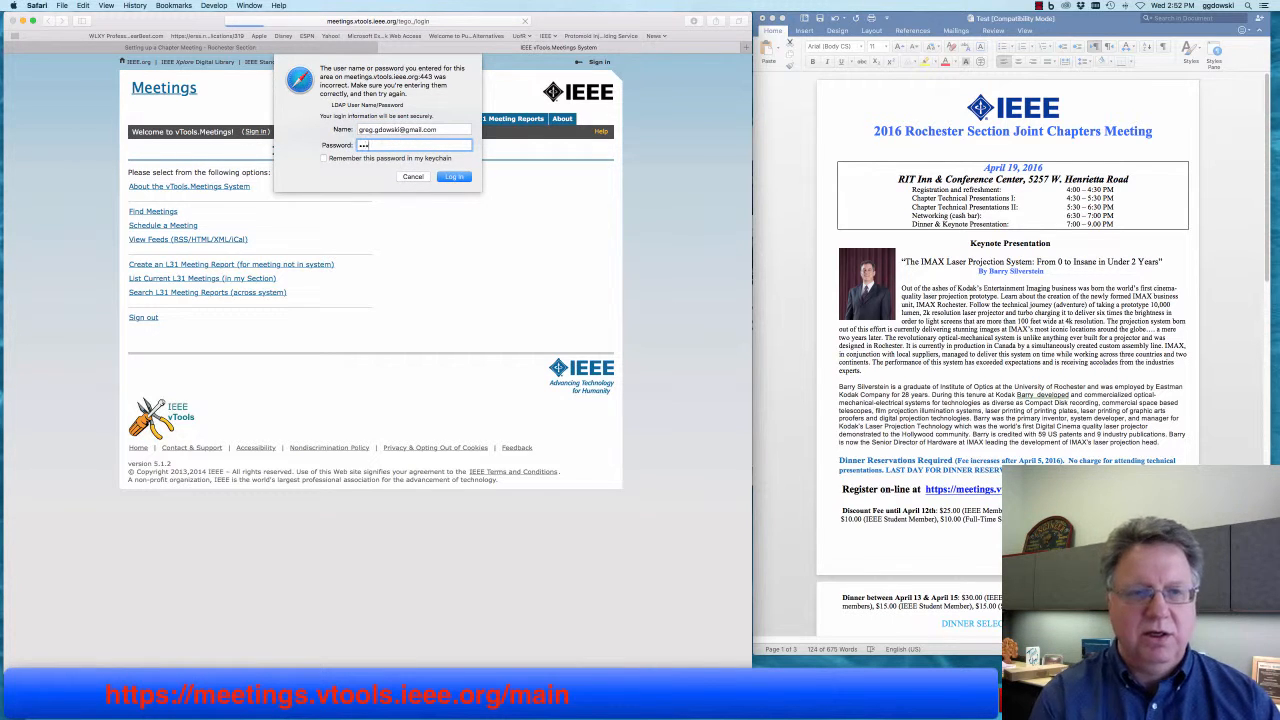
{"action": "key", "text": "Return"}
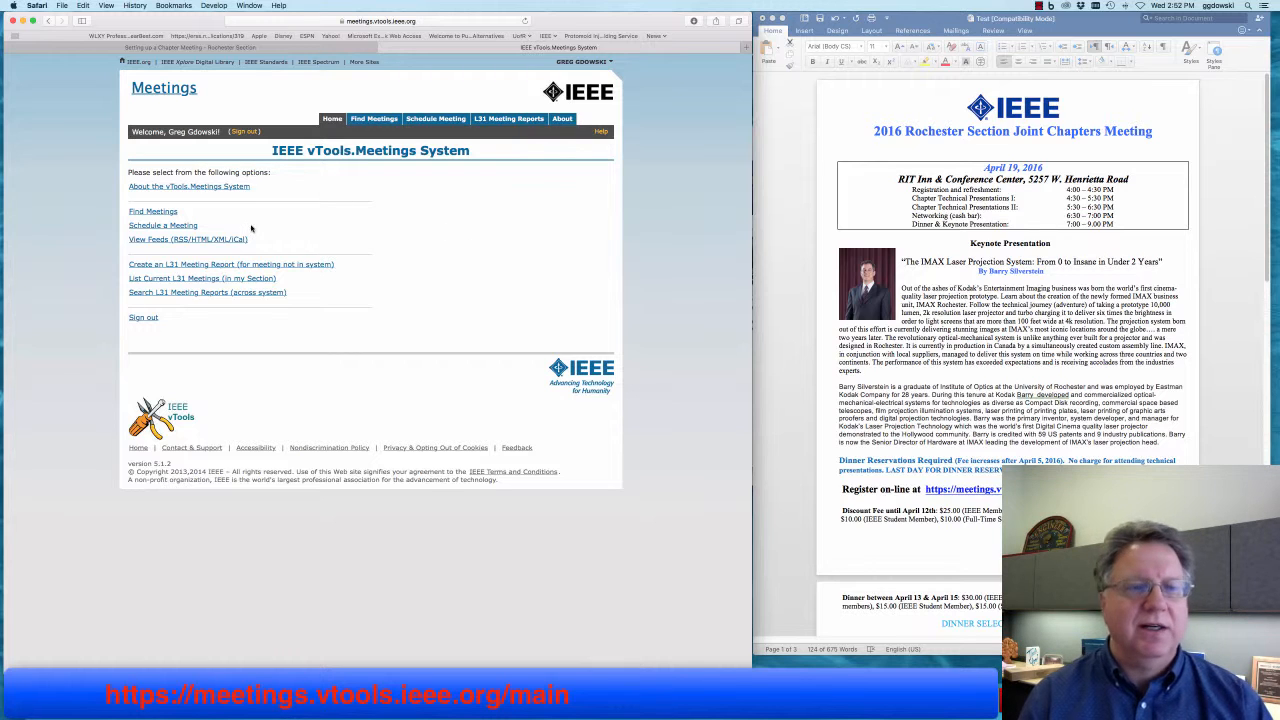
{"action": "left_click", "coordinate": [184, 227]}
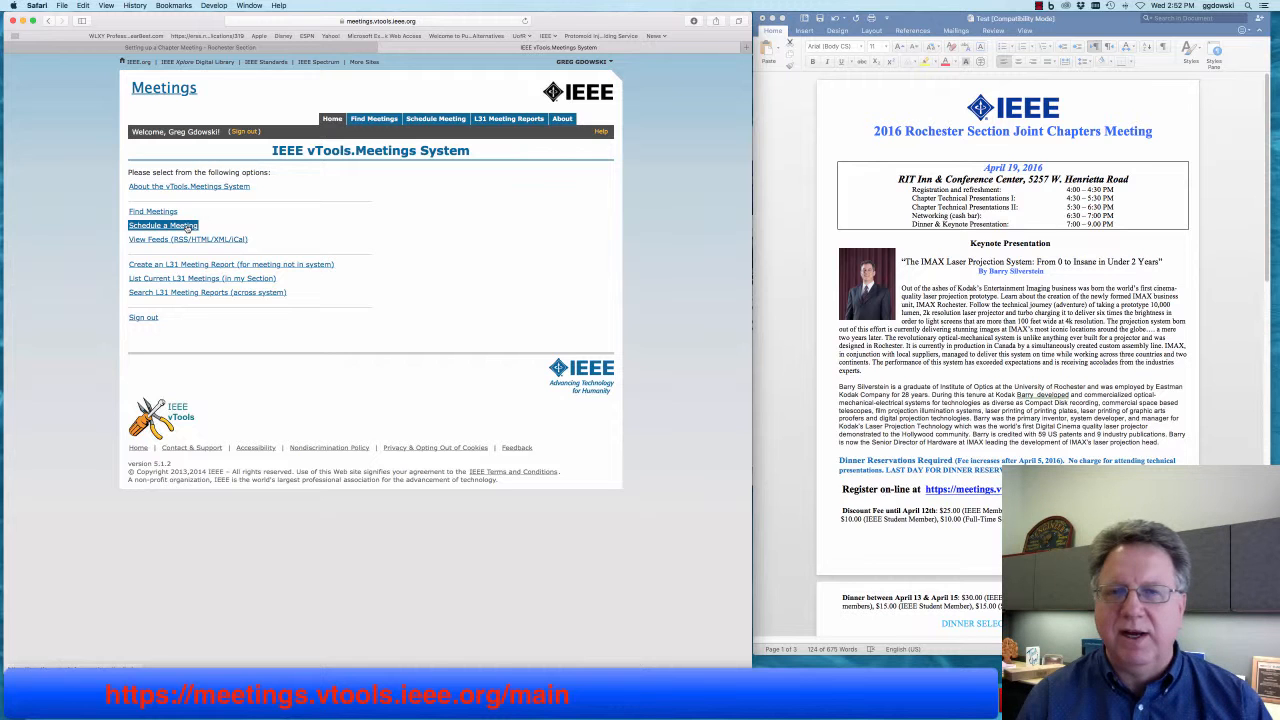
- Open the Schedule Meeting form and copy the title line from the Word flyer
{"action": "left_click", "coordinate": [187, 228]}
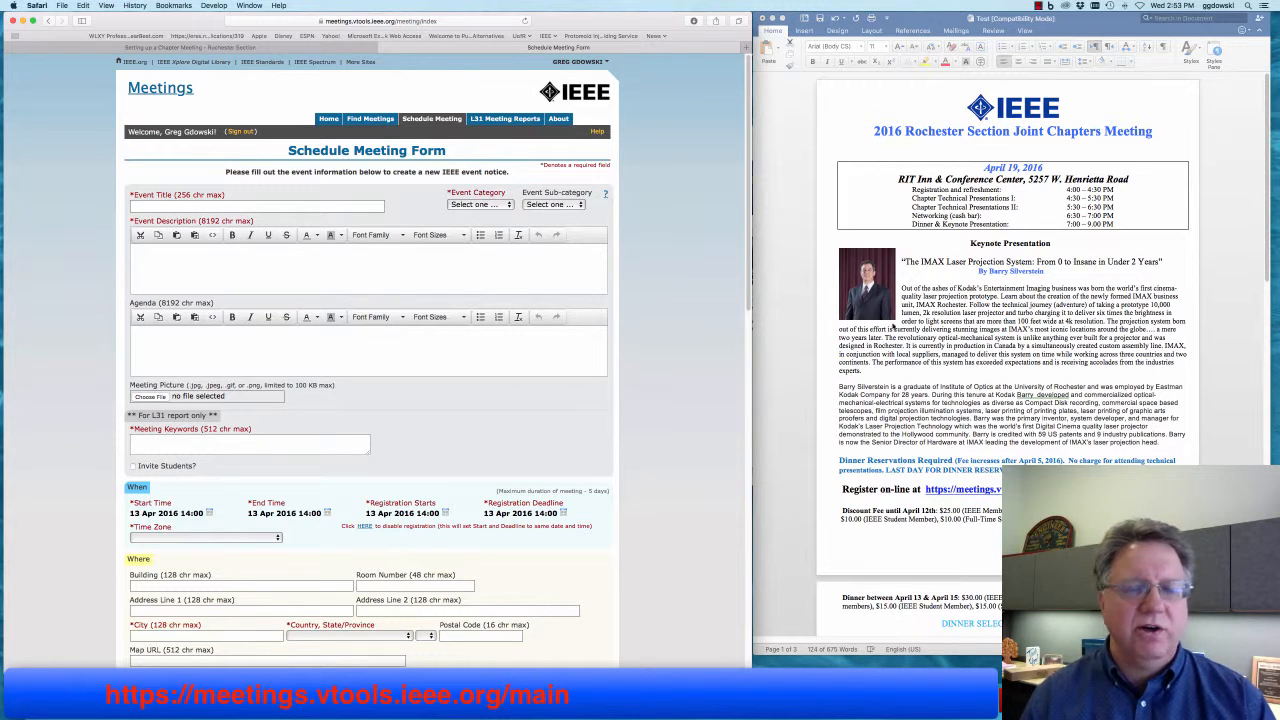
{"action": "left_click", "coordinate": [1001, 310]}
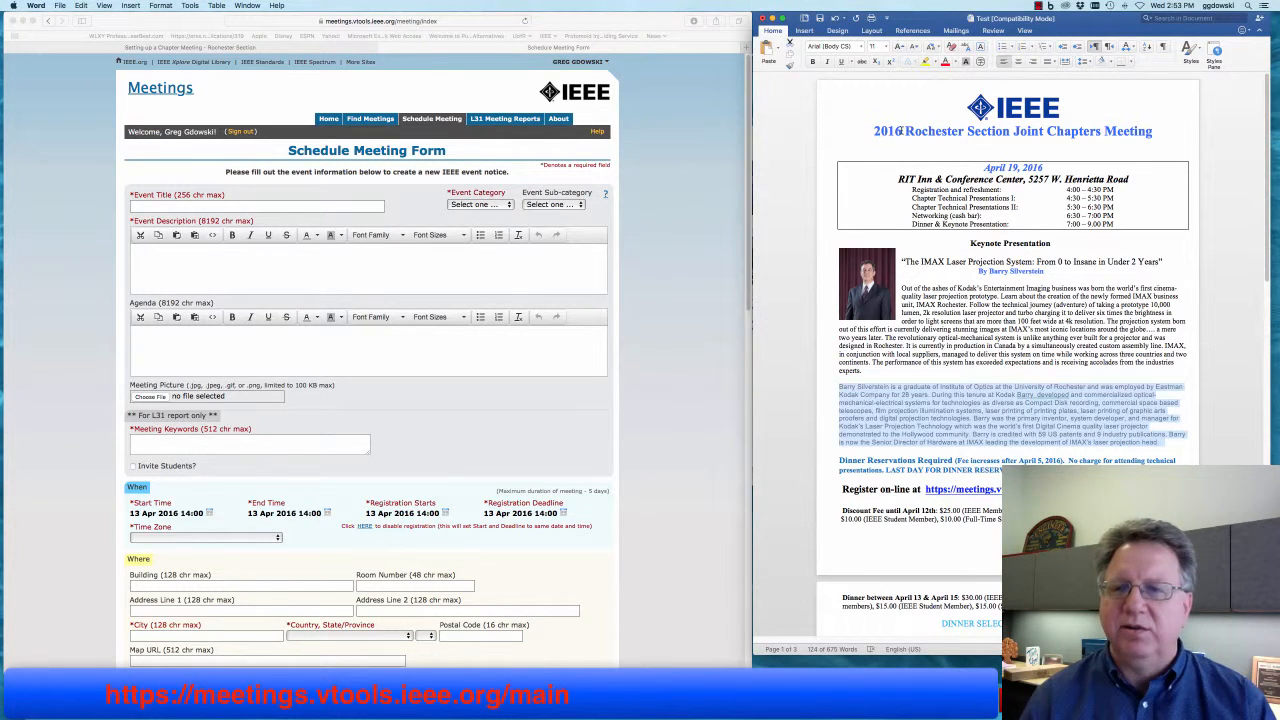
{"action": "left_click_drag", "start_coordinate": [874, 131], "coordinate": [1118, 131]}
{"action": "left_click", "coordinate": [81, 5]}
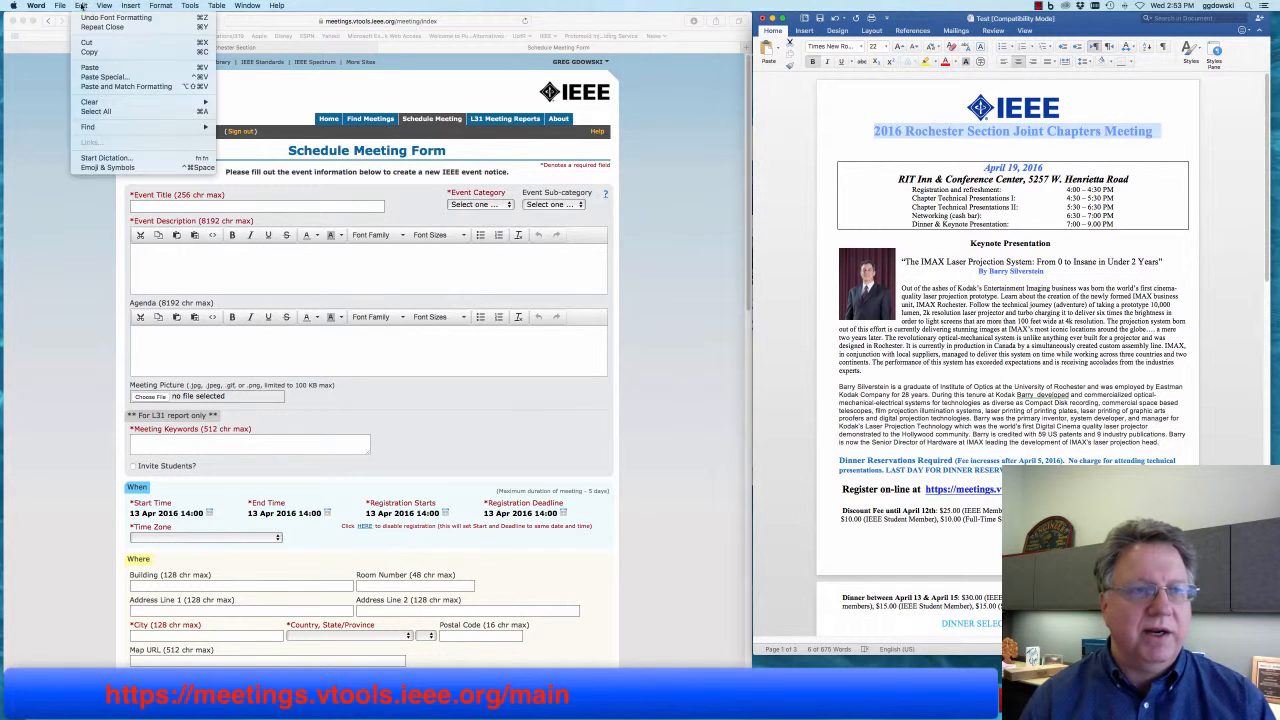
{"action": "left_click", "coordinate": [95, 52]}
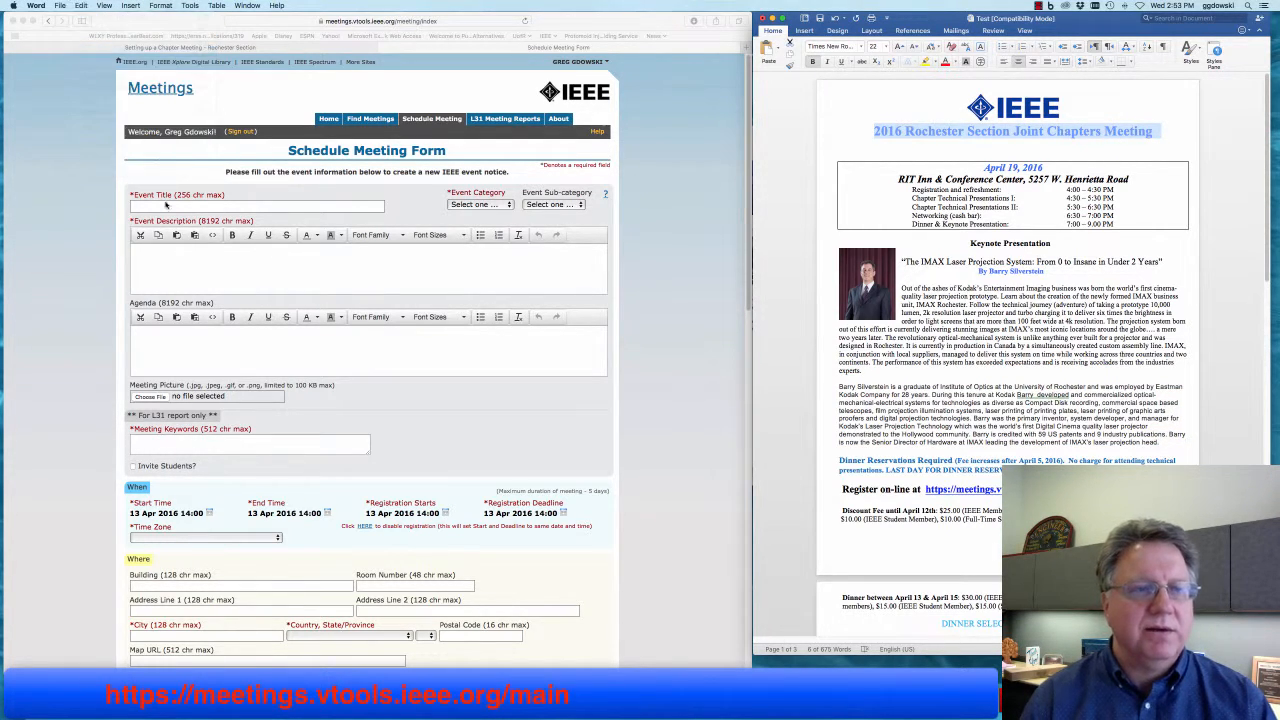
- Paste the flyer title into Event Title and prefix it with 'Test'
{"action": "left_click", "coordinate": [166, 207]}
{"action": "left_click", "coordinate": [160, 207]}
{"action": "right_click", "coordinate": [146, 207]}
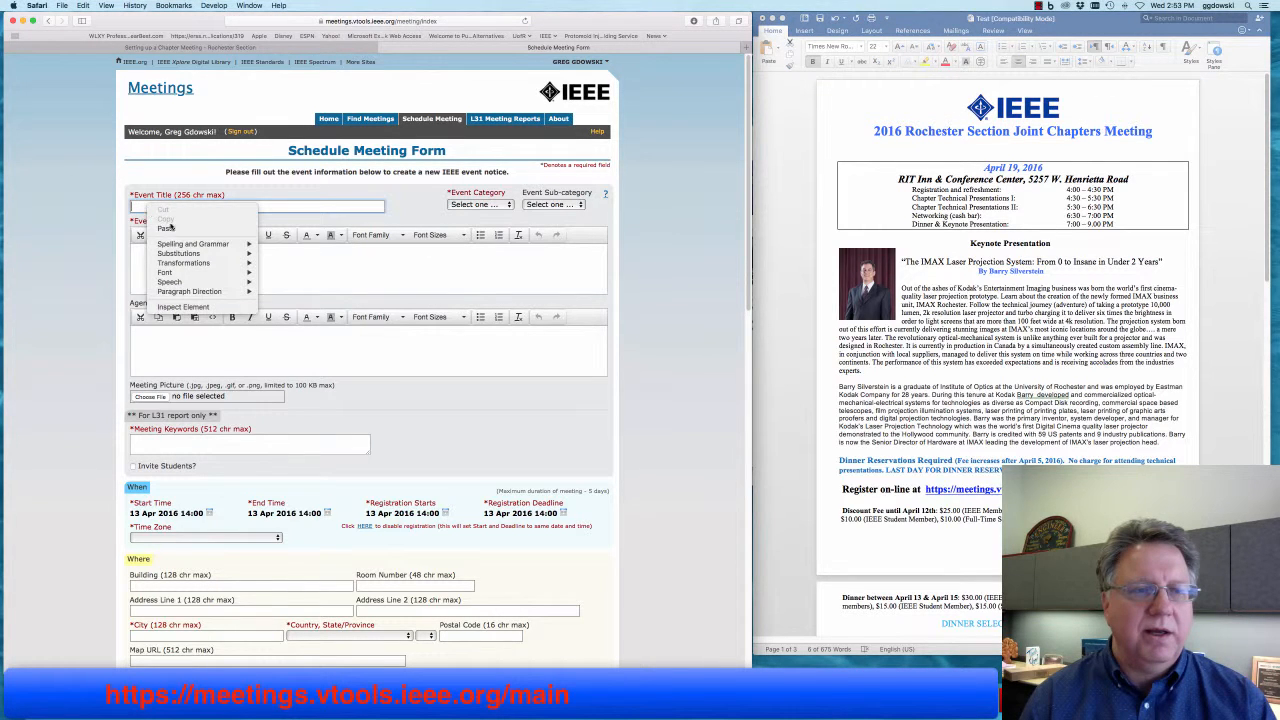
{"action": "left_click", "coordinate": [166, 228]}
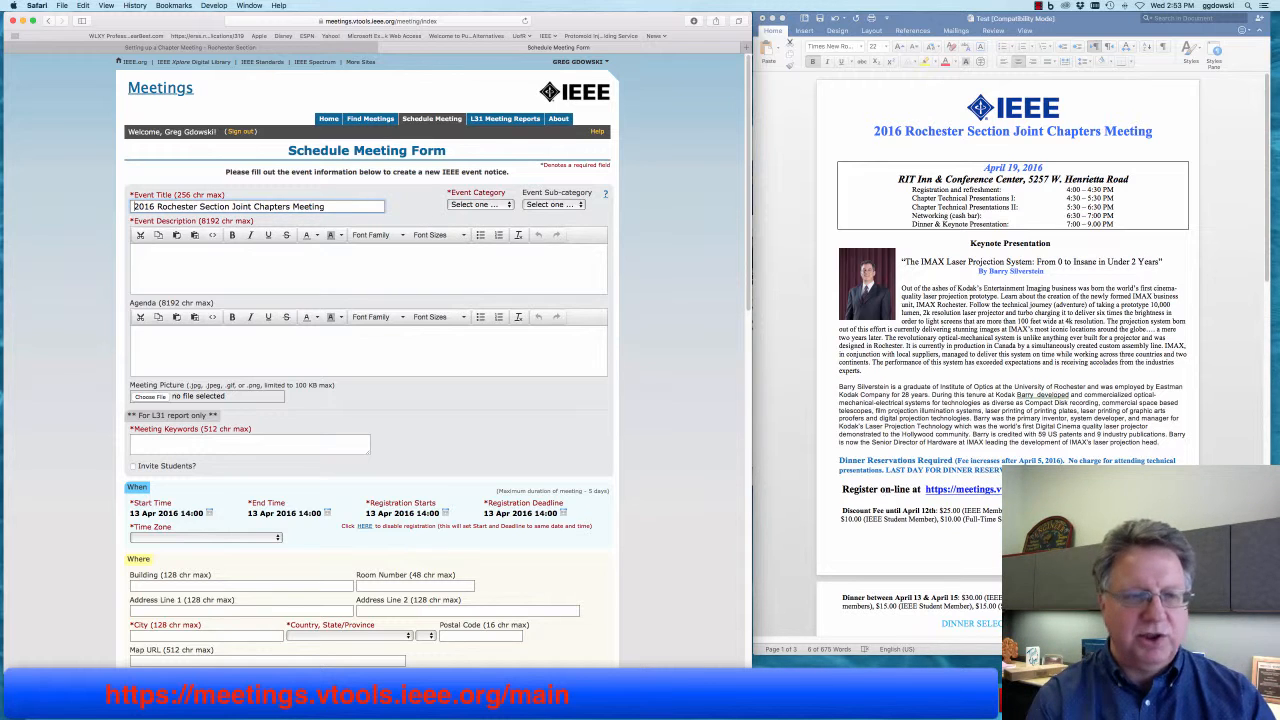
{"action": "type", "text": "Test"}
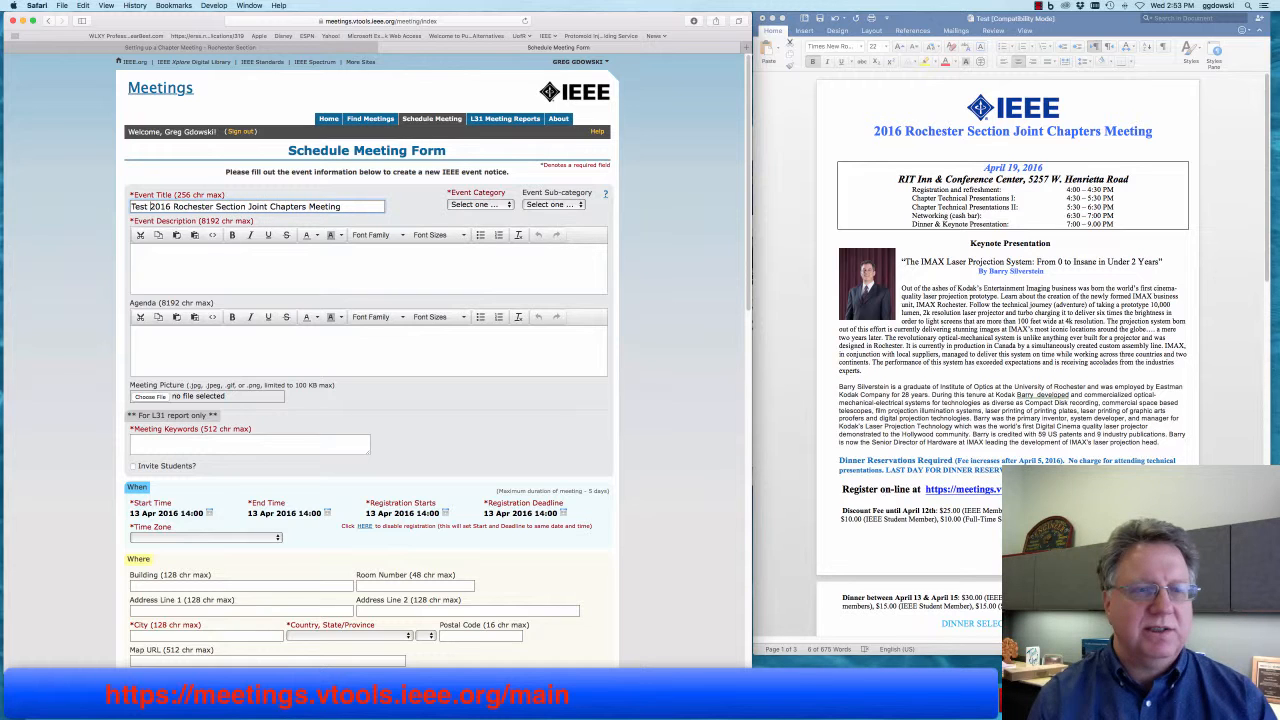
{"action": "left_click", "coordinate": [350, 207]}
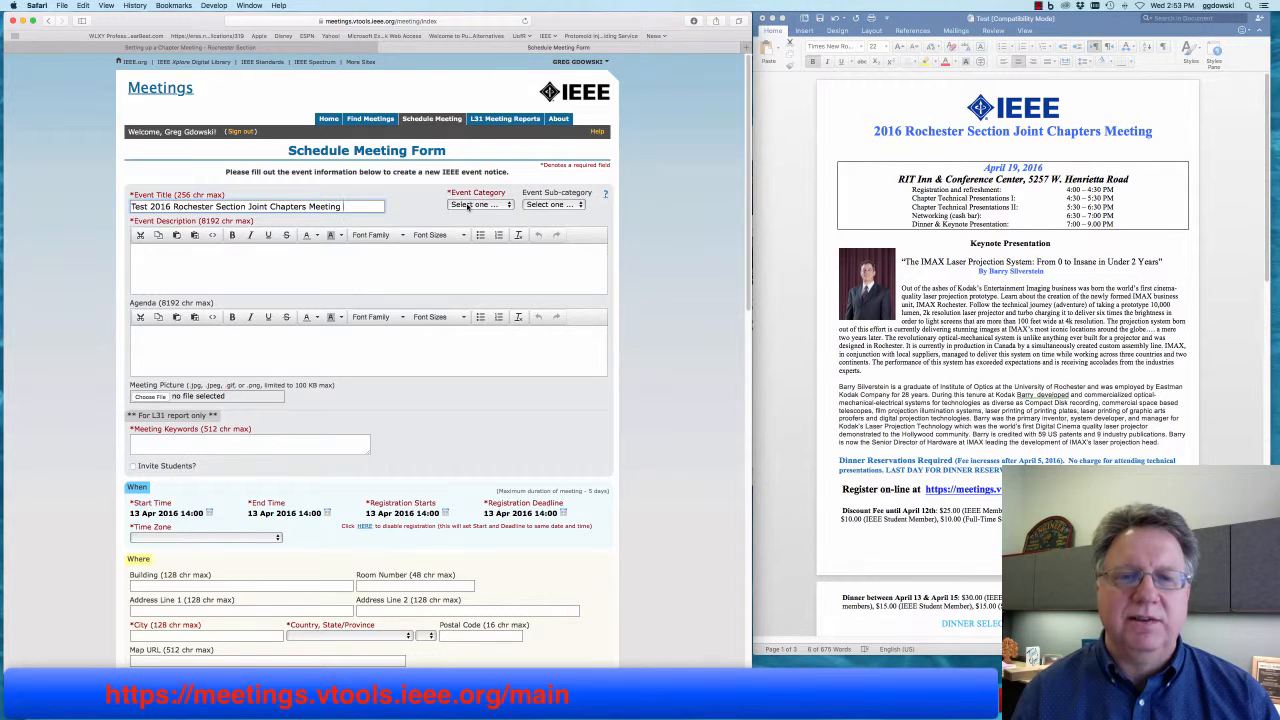
- Choose Professional for Event Category and Professional Development for Event Sub-category
{"action": "left_click", "coordinate": [467, 206]}
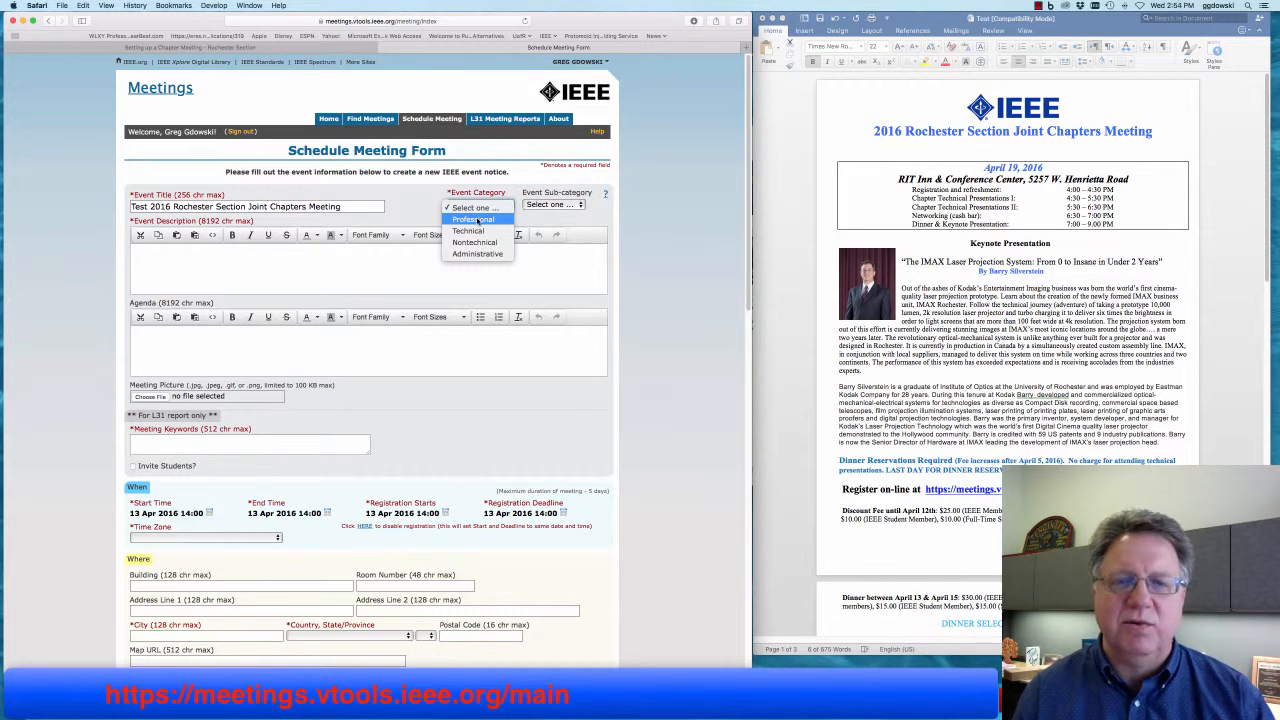
{"action": "left_click", "coordinate": [476, 219]}
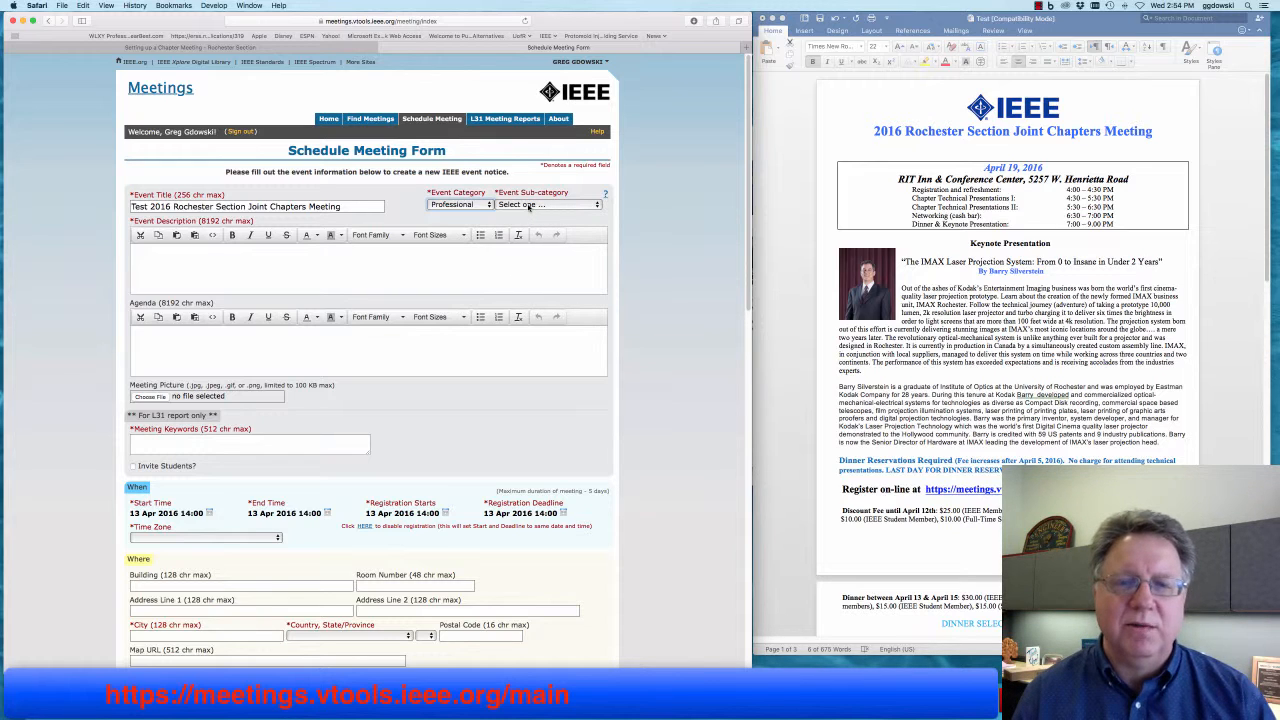
{"action": "left_click", "coordinate": [530, 206]}
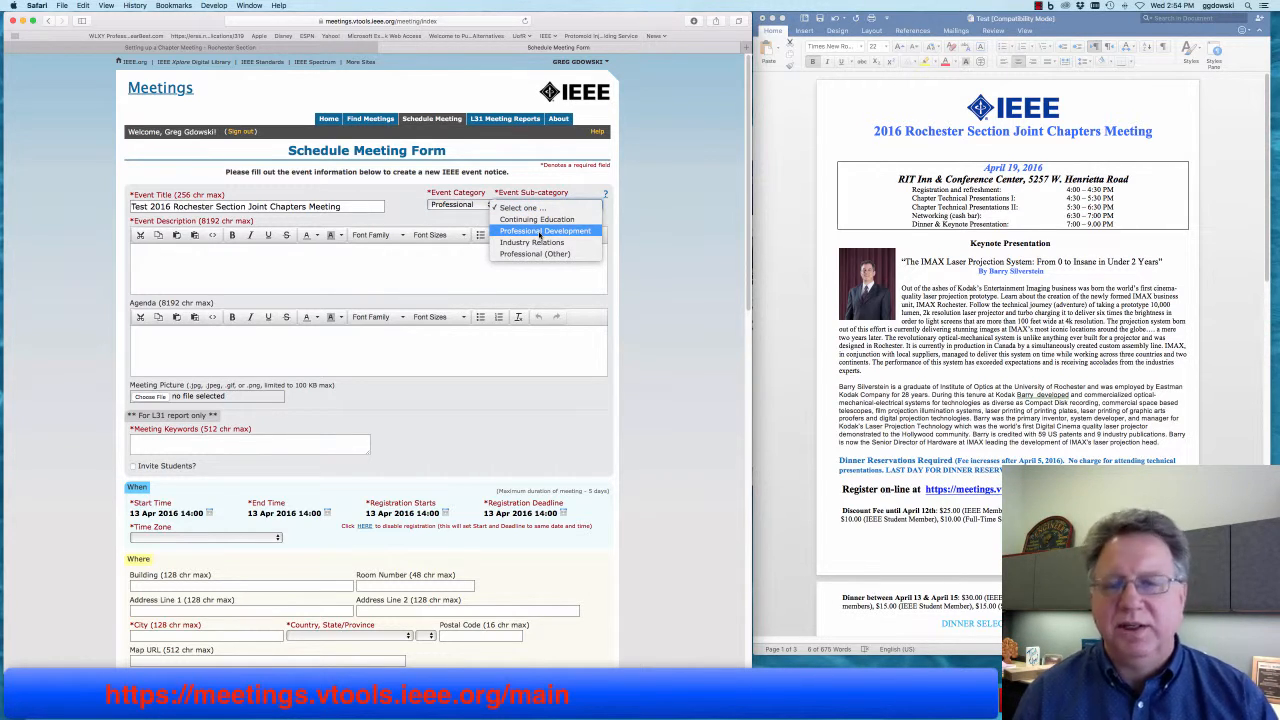
{"action": "left_click", "coordinate": [540, 232]}
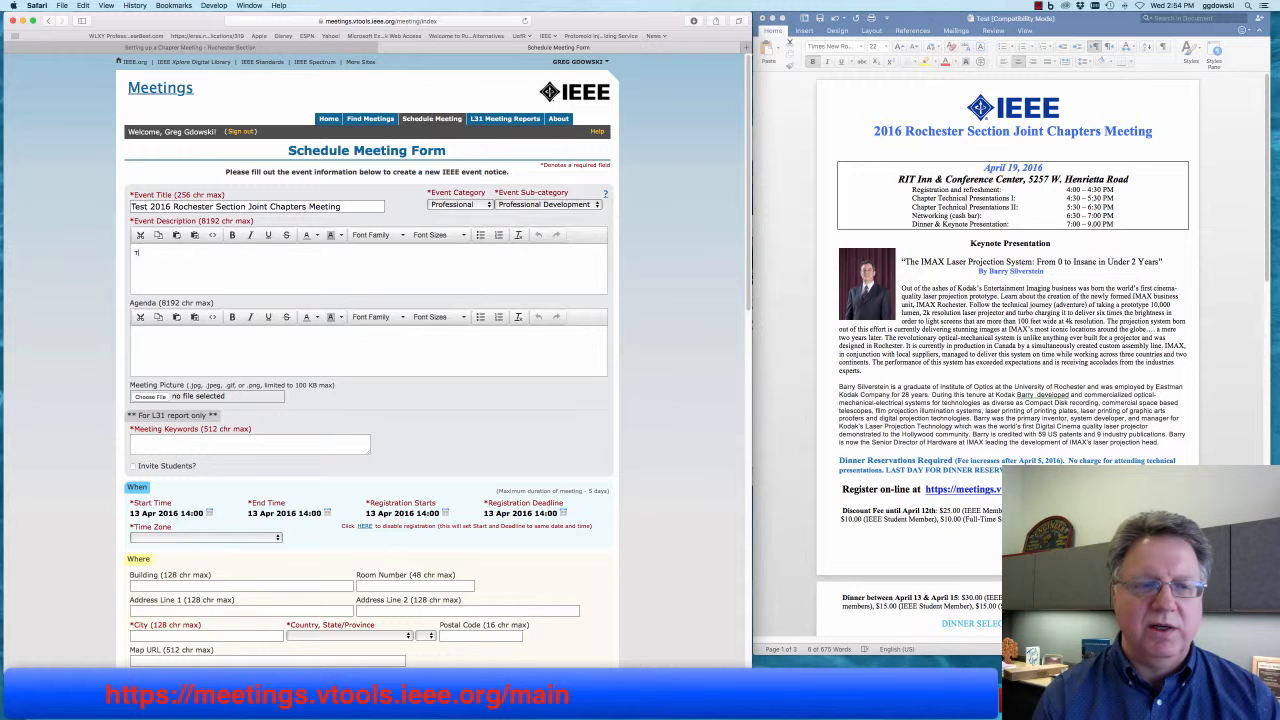
- Enter 'To bring the best engineers in Rochester together.' as the event description
{"action": "type", "text": "o bring"}
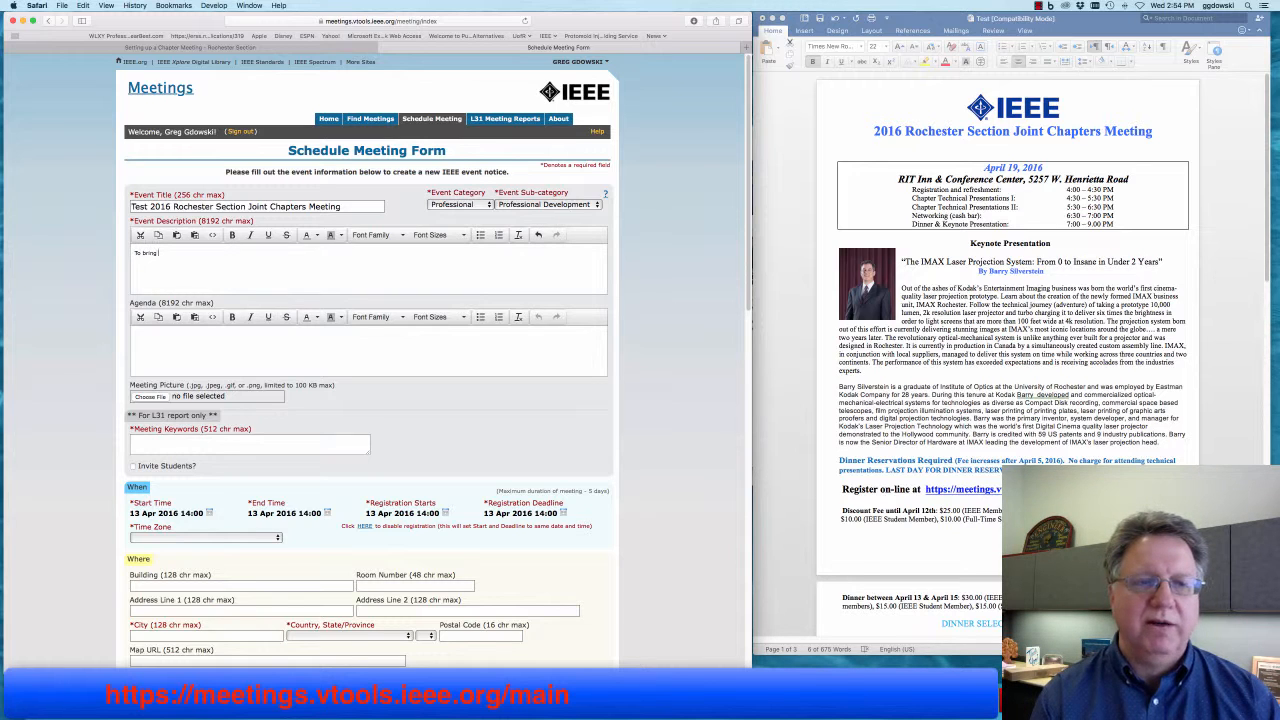
{"action": "type", "text": " the be"}
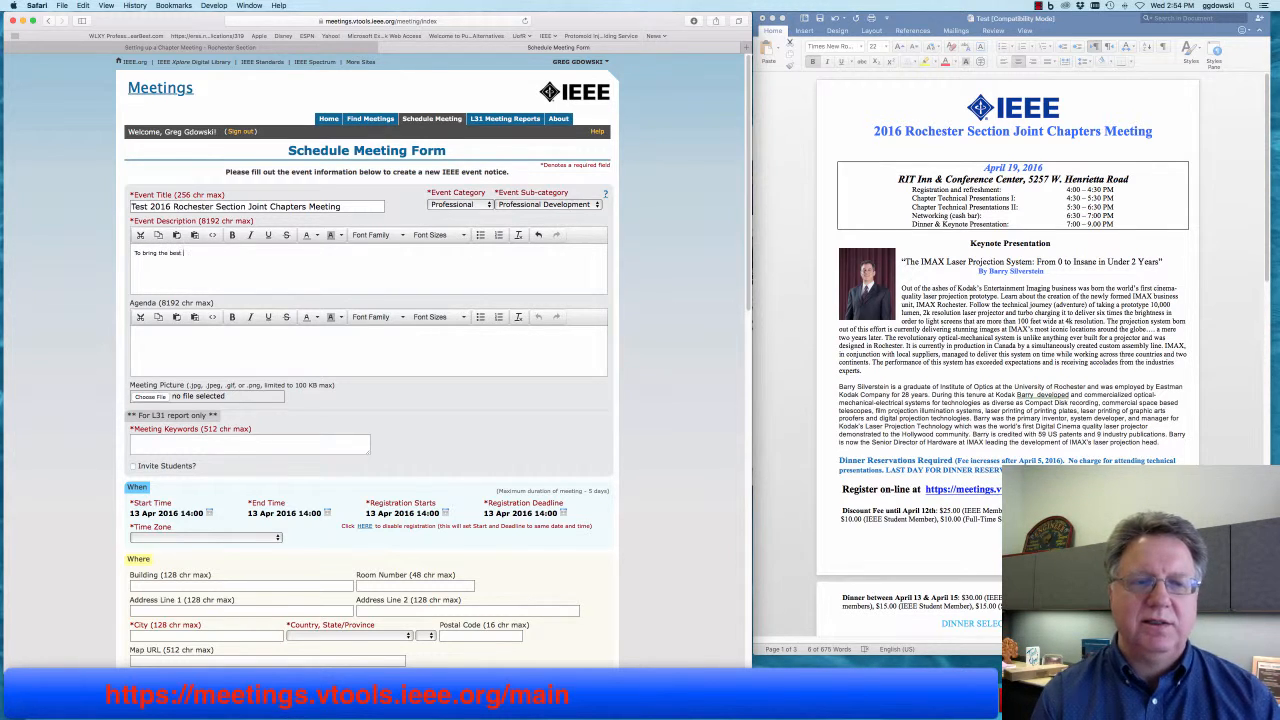
{"action": "type", "text": "st en"}
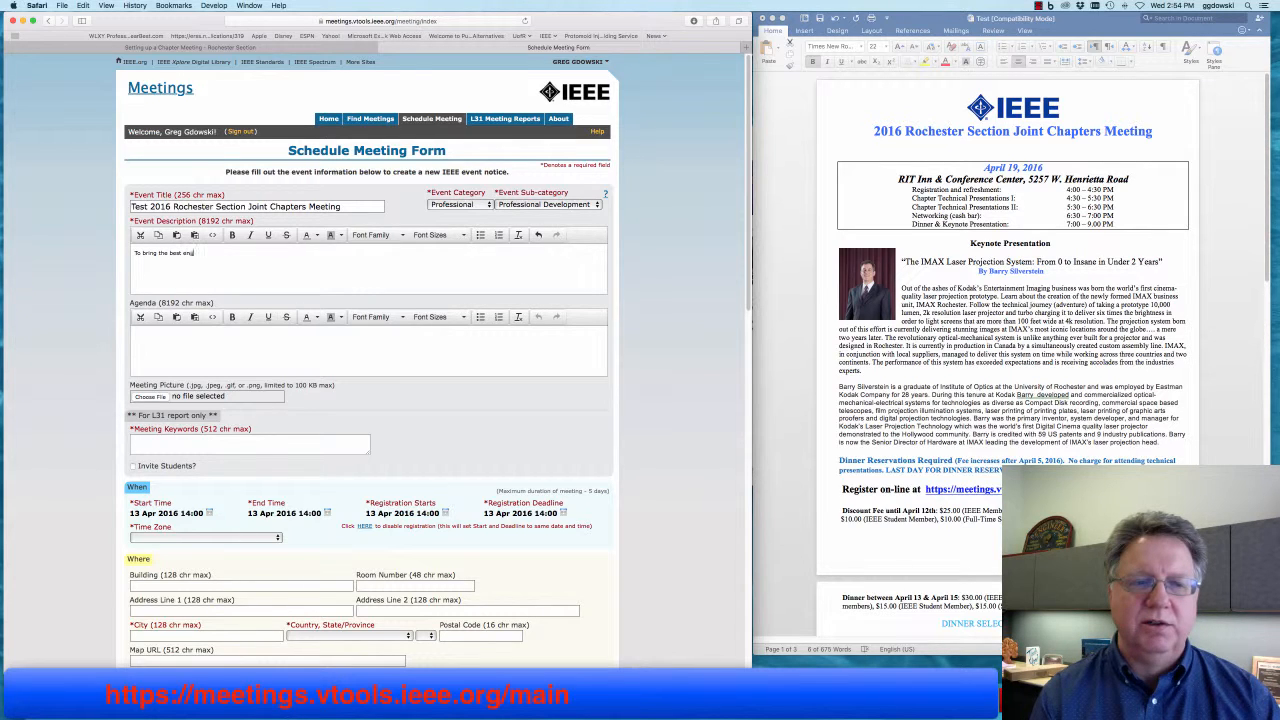
{"action": "type", "text": "gineer"}
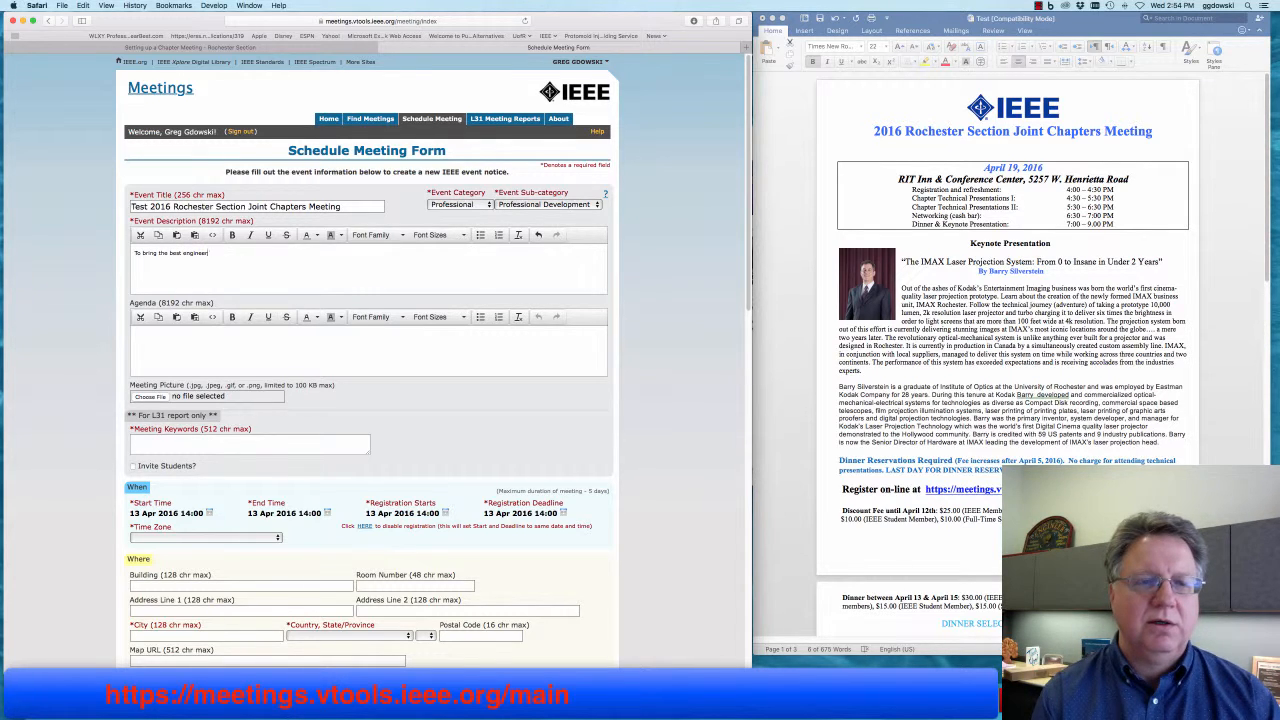
{"action": "type", "text": "s in Rochester together."}
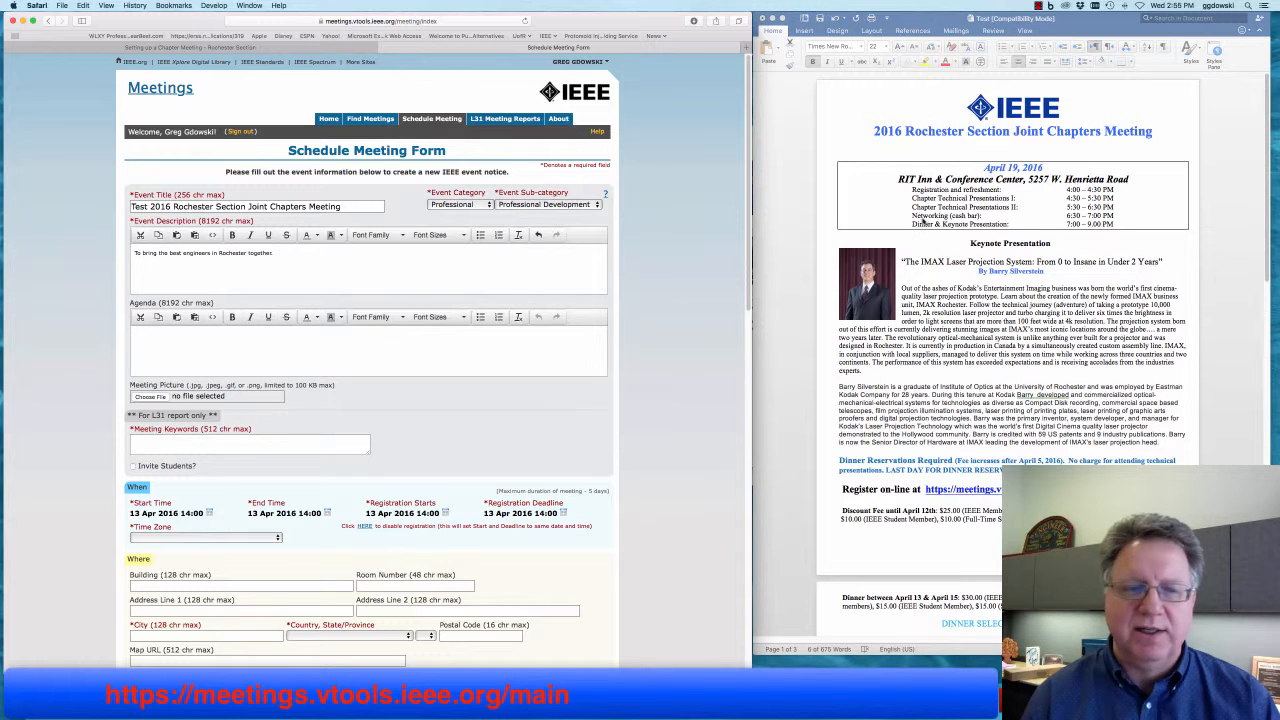
- Copy the five schedule rows from the Word flyer and paste them into Agenda as plain text
{"action": "left_click", "coordinate": [1008, 212]}
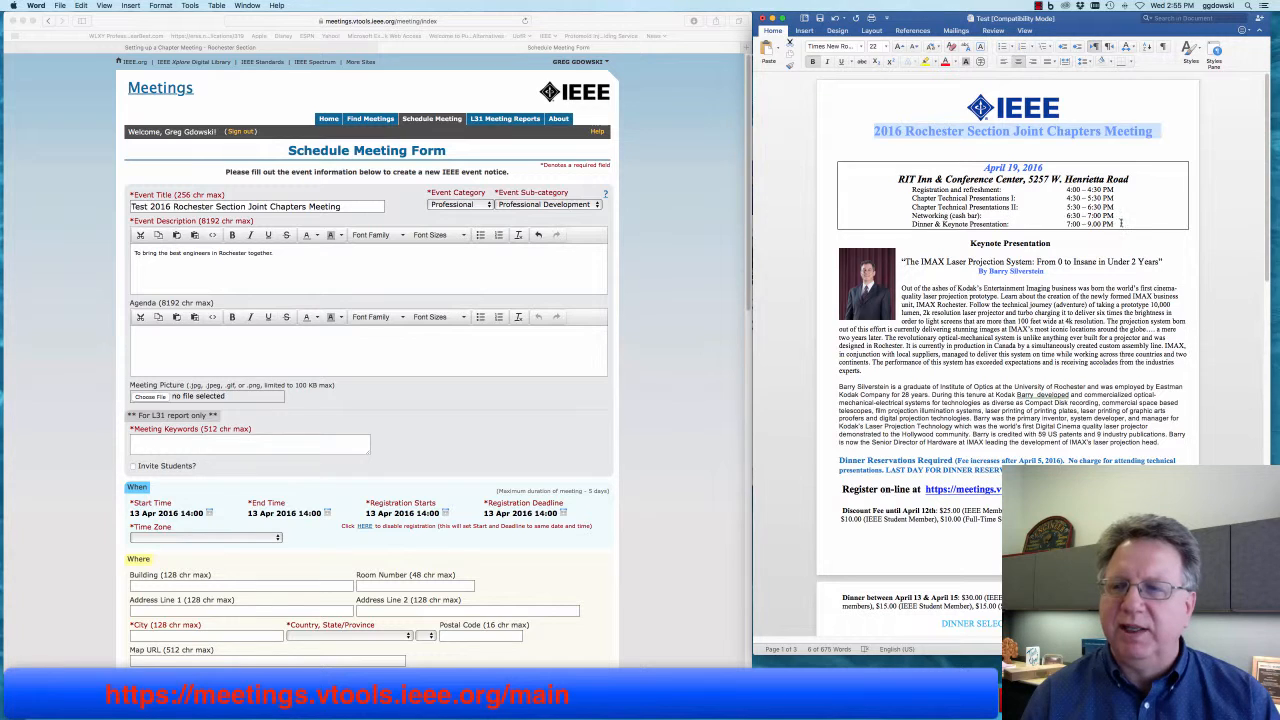
{"action": "left_click_drag", "start_coordinate": [1114, 224], "coordinate": [864, 188]}
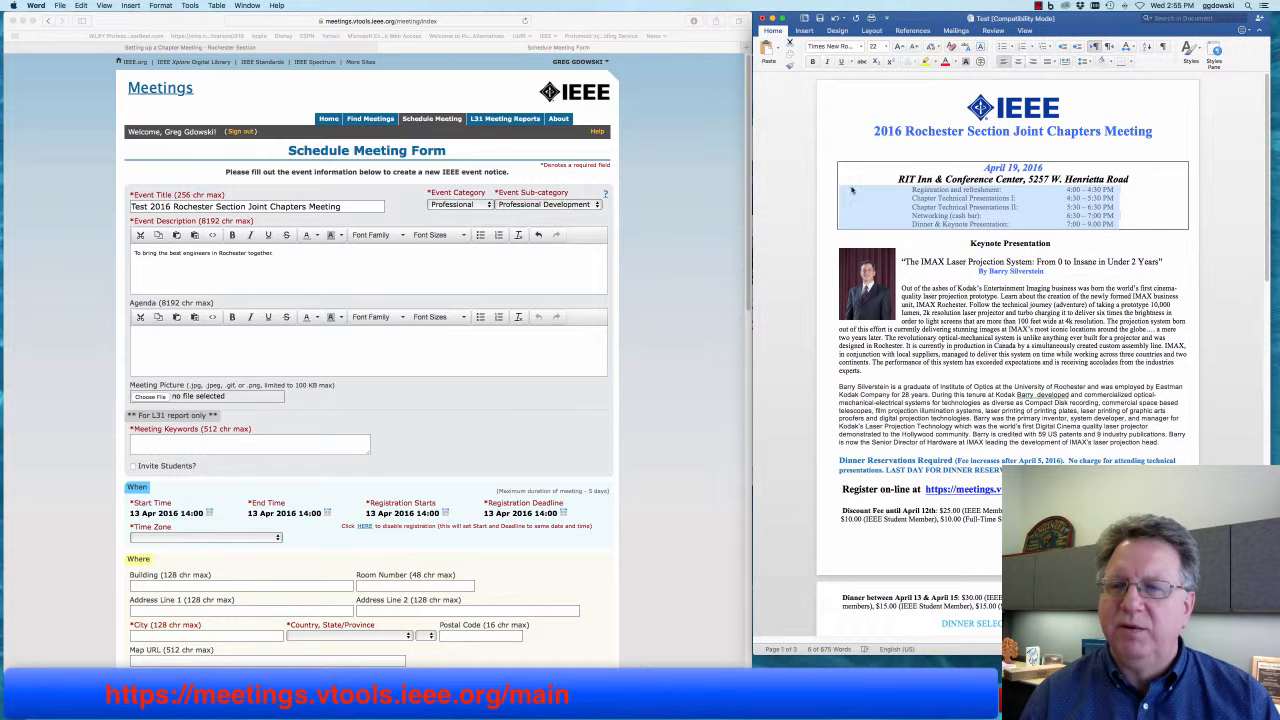
{"action": "right_click", "coordinate": [932, 196]}
{"action": "left_click", "coordinate": [960, 210]}
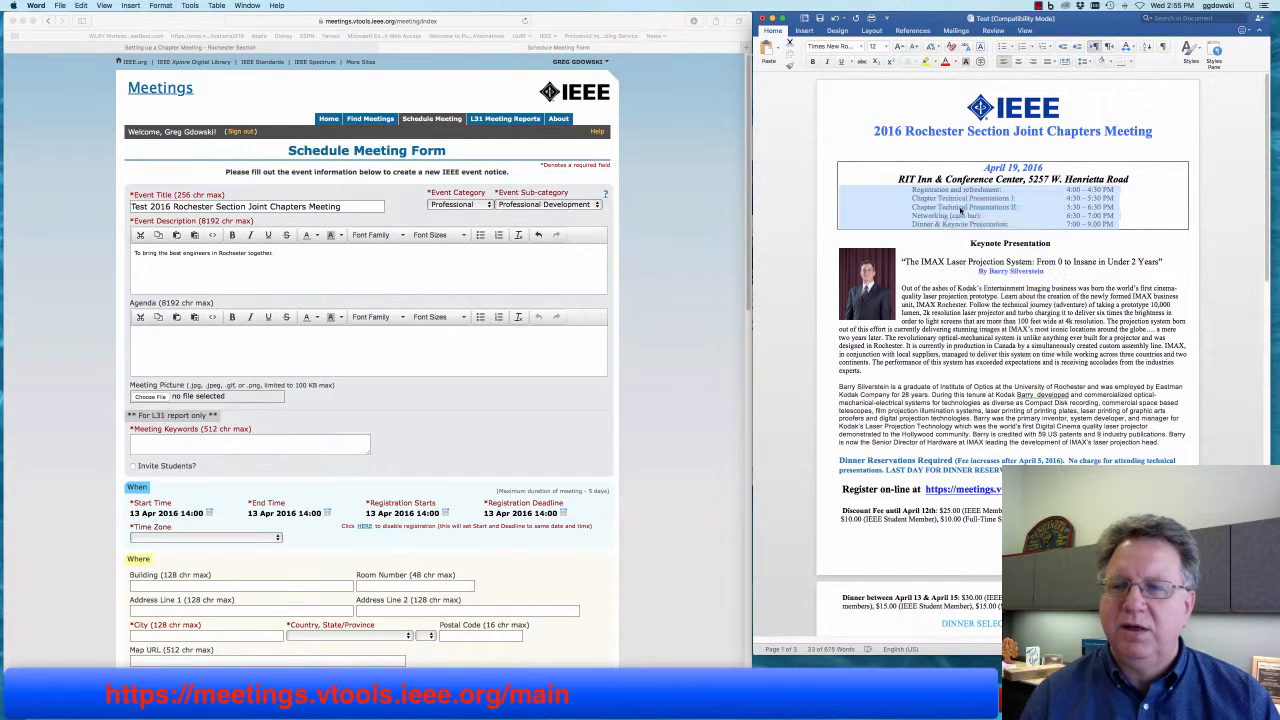
{"action": "left_click", "coordinate": [180, 95]}
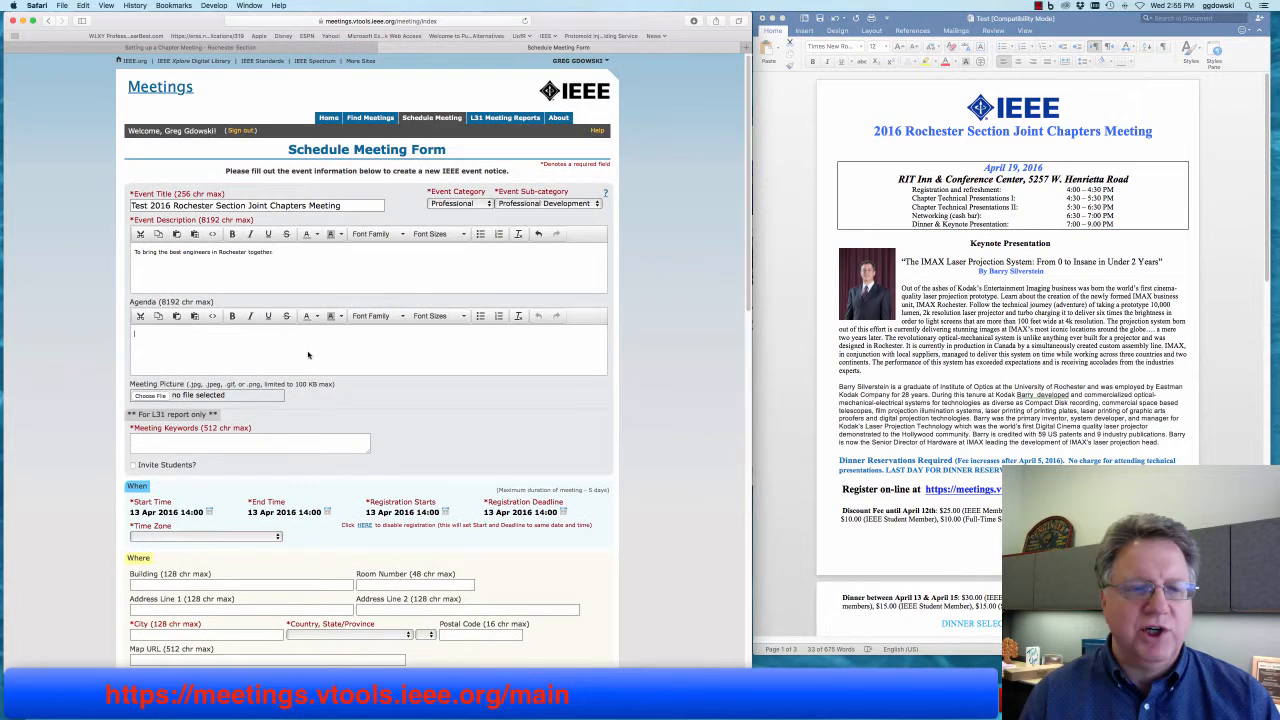
{"action": "left_click", "coordinate": [83, 6]}
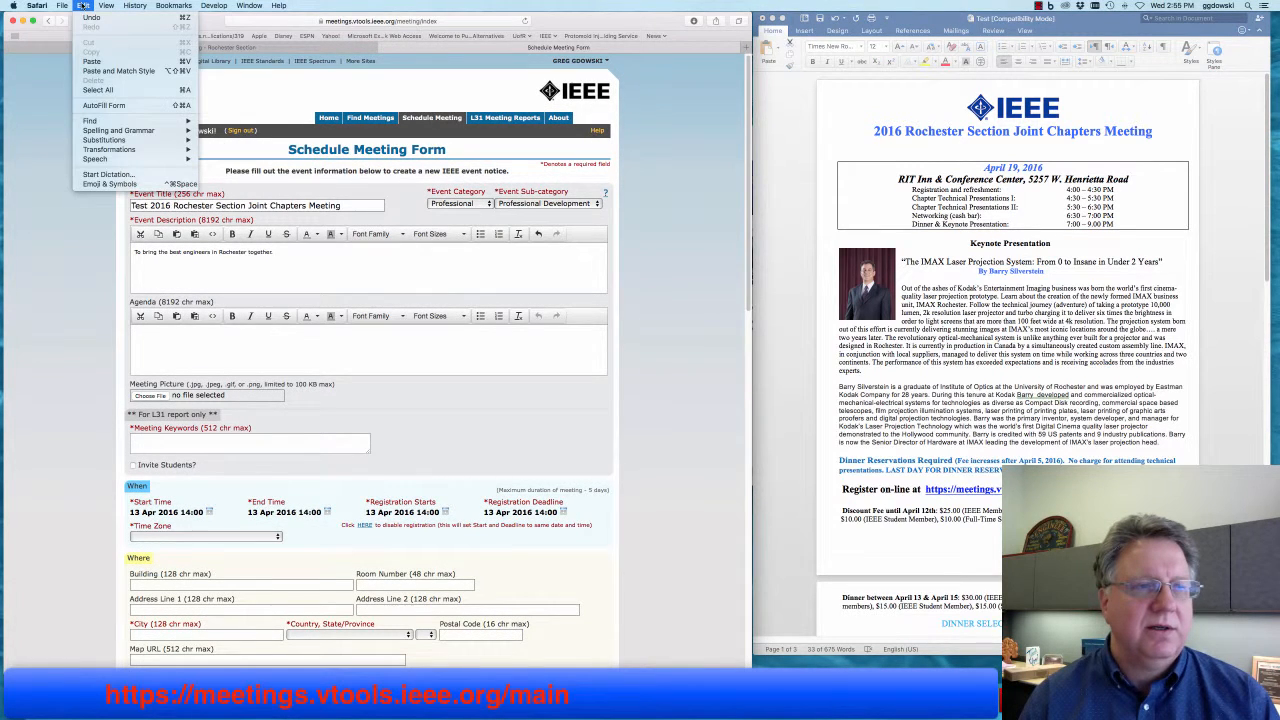
{"action": "left_click", "coordinate": [120, 71]}
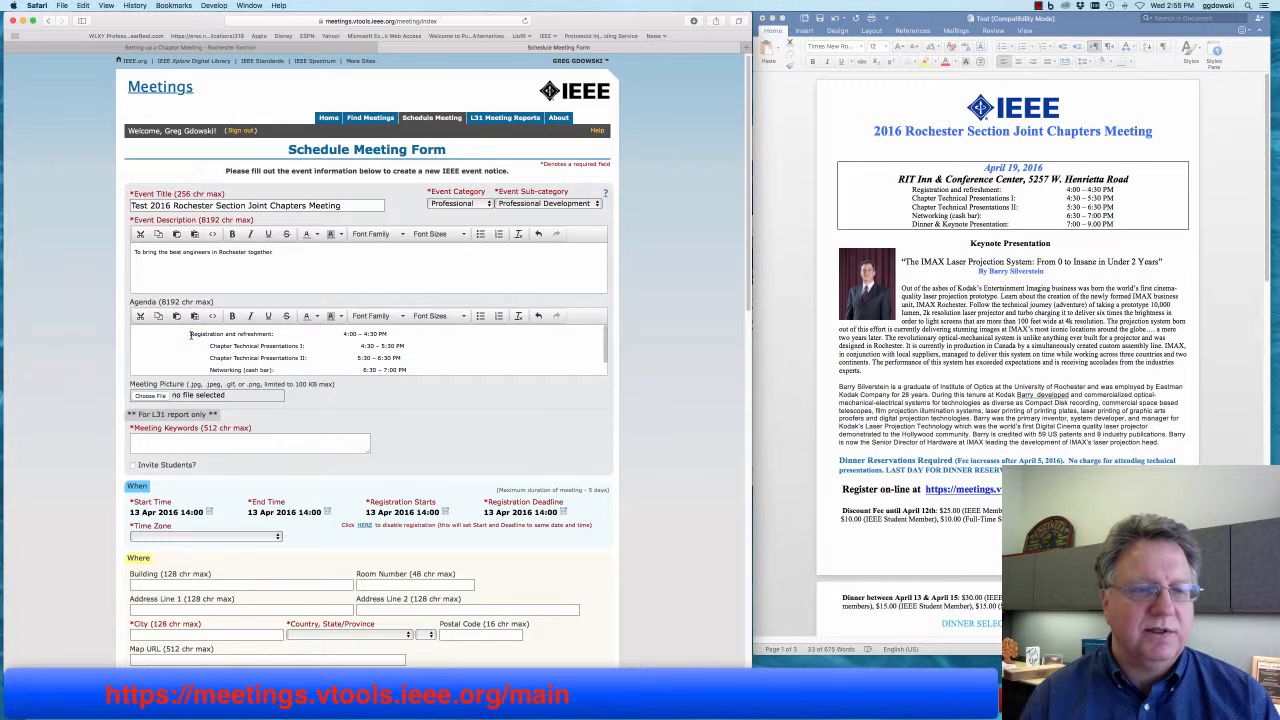
- Delete the leading indents before each of the five agenda lines
{"action": "left_click", "coordinate": [191, 335]}
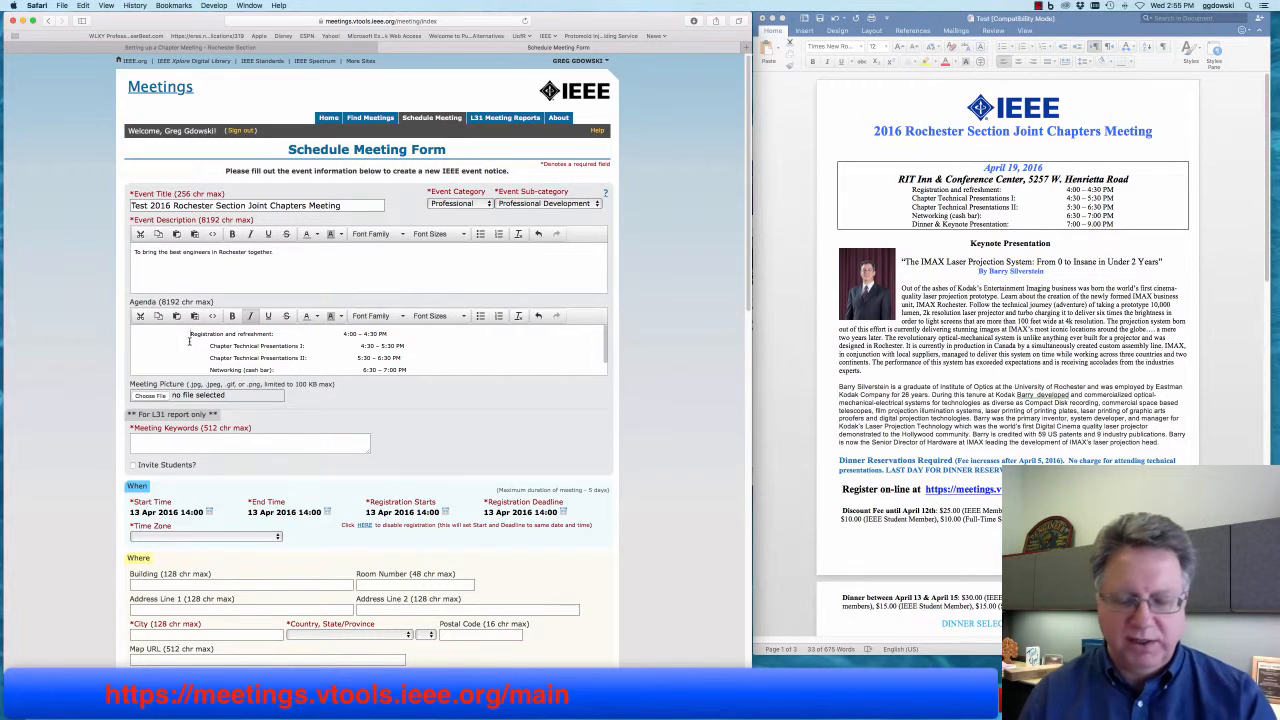
{"action": "left_click_drag", "start_coordinate": [191, 335], "coordinate": [132, 347]}
{"action": "key", "text": "BackSpace"}
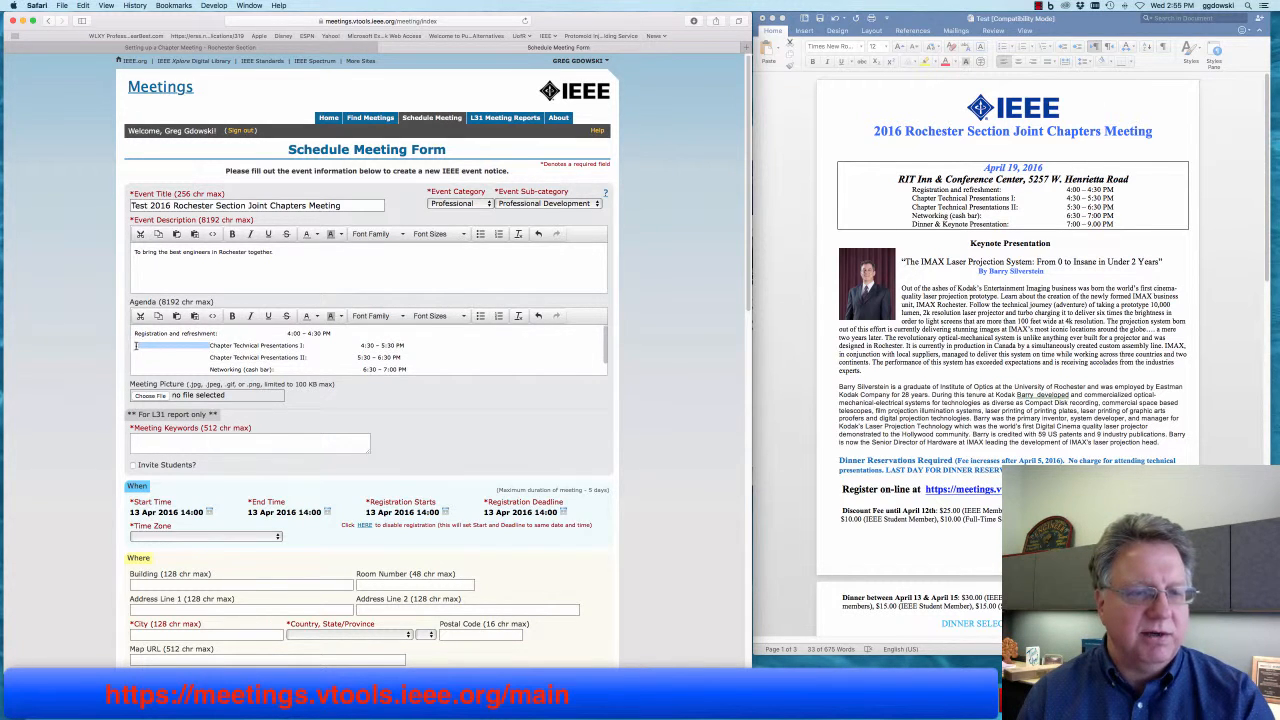
{"action": "key", "text": "BackSpace"}
{"action": "left_click_drag", "start_coordinate": [210, 358], "coordinate": [132, 357]}
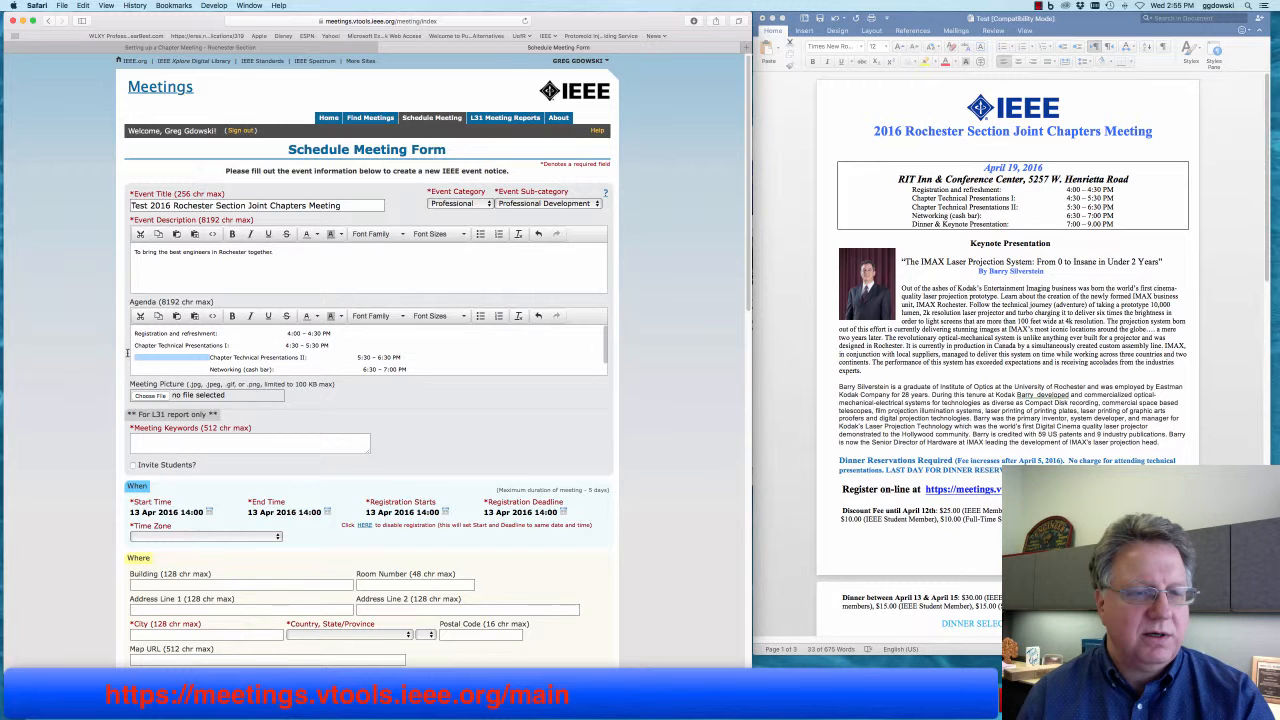
{"action": "key", "text": "BackSpace"}
{"action": "left_click_drag", "start_coordinate": [210, 369], "coordinate": [132, 366]}
{"action": "key", "text": "BackSpace"}
{"action": "scroll", "coordinate": [211, 364], "scroll_direction": "down", "scroll_amount": 1}
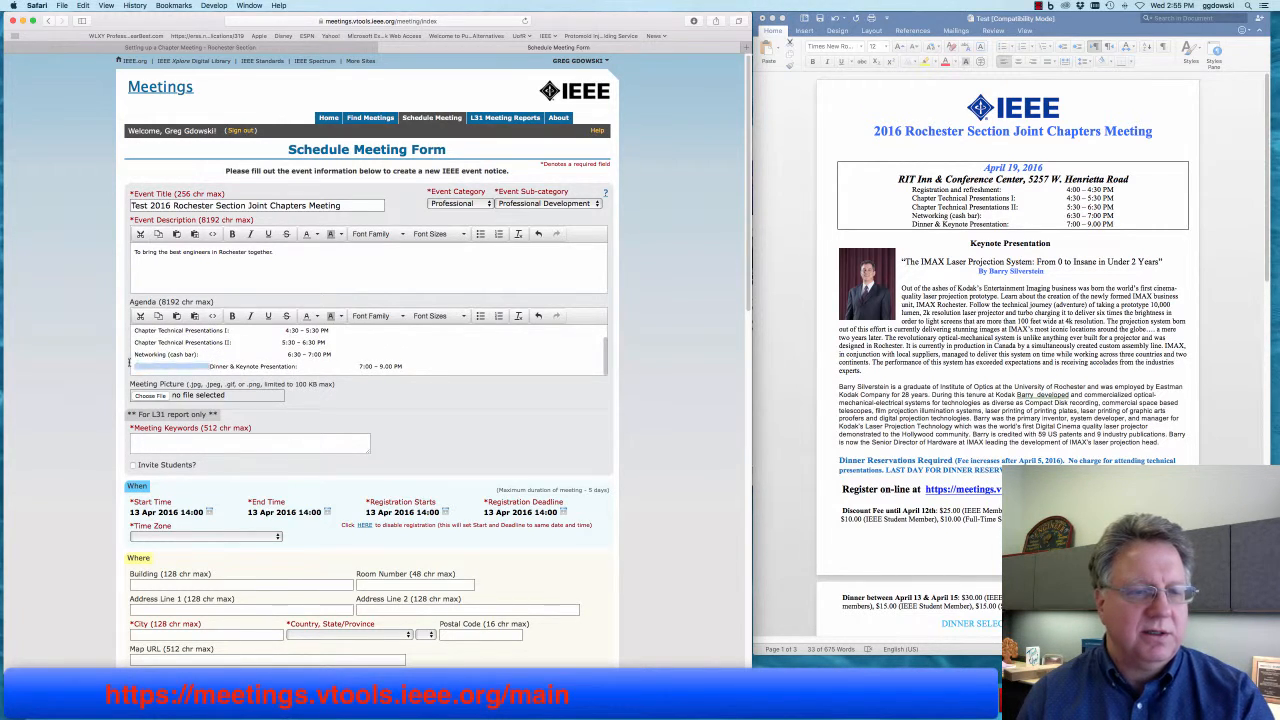
{"action": "key", "text": "BackSpace"}
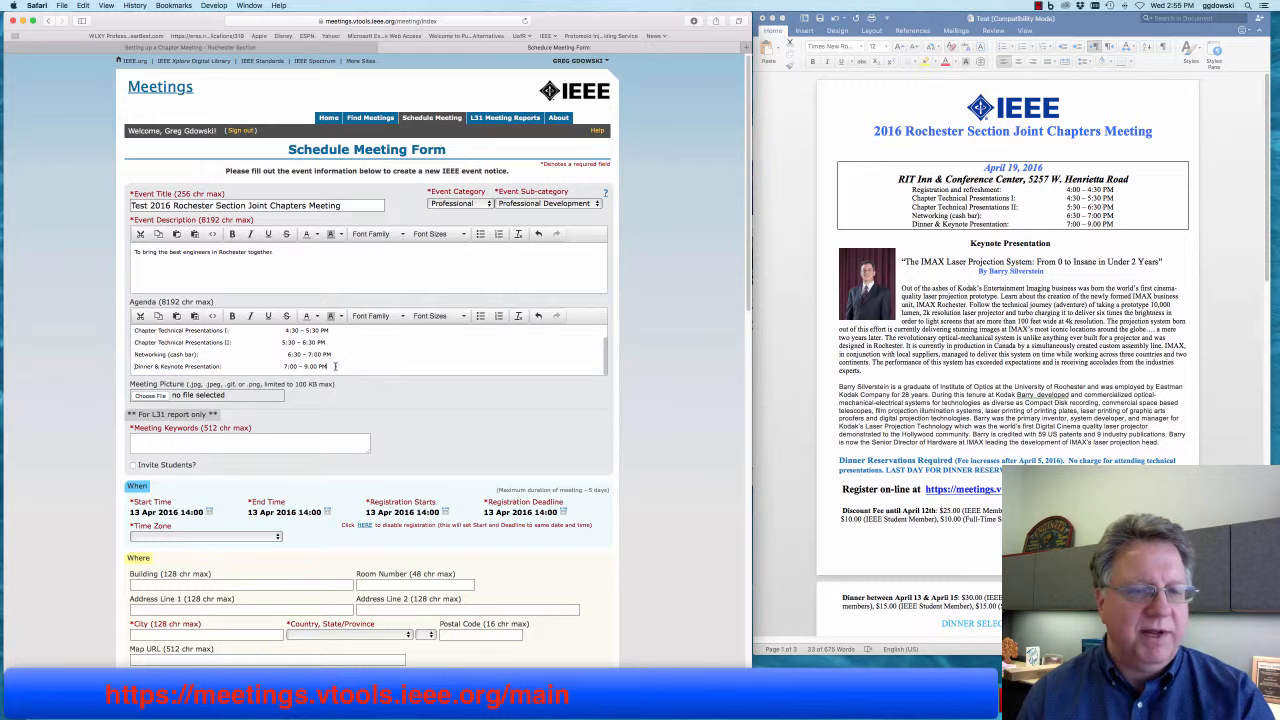
- Format all five agenda lines, Registration through Dinner & Keynote, as a bulleted list
{"action": "left_click_drag", "start_coordinate": [330, 367], "coordinate": [522, 337]}
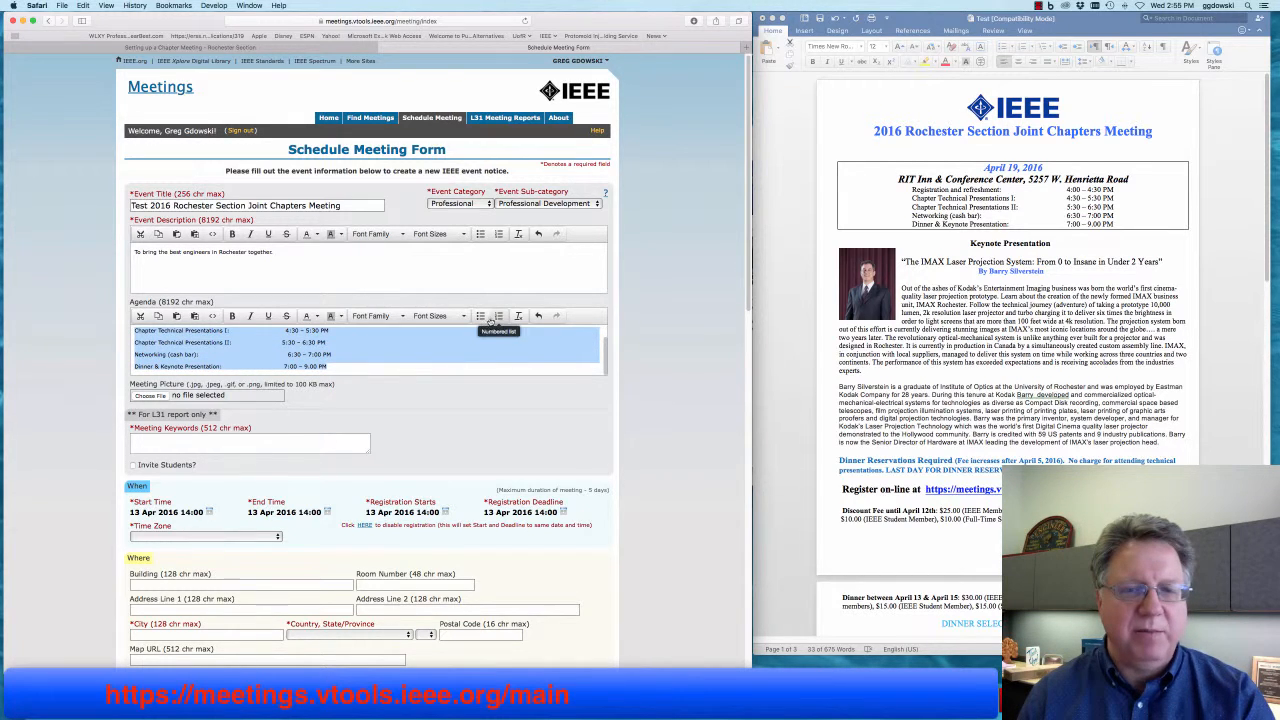
{"action": "left_click", "coordinate": [480, 316]}
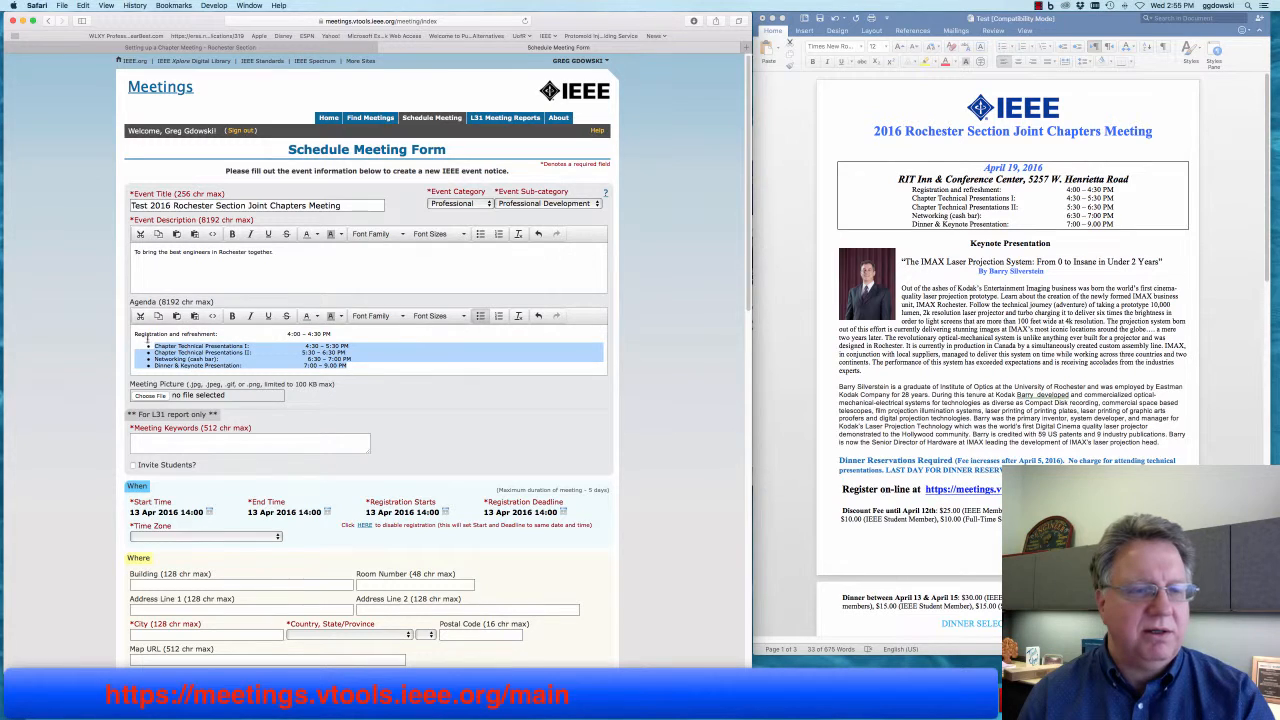
{"action": "triple_click", "coordinate": [134, 335]}
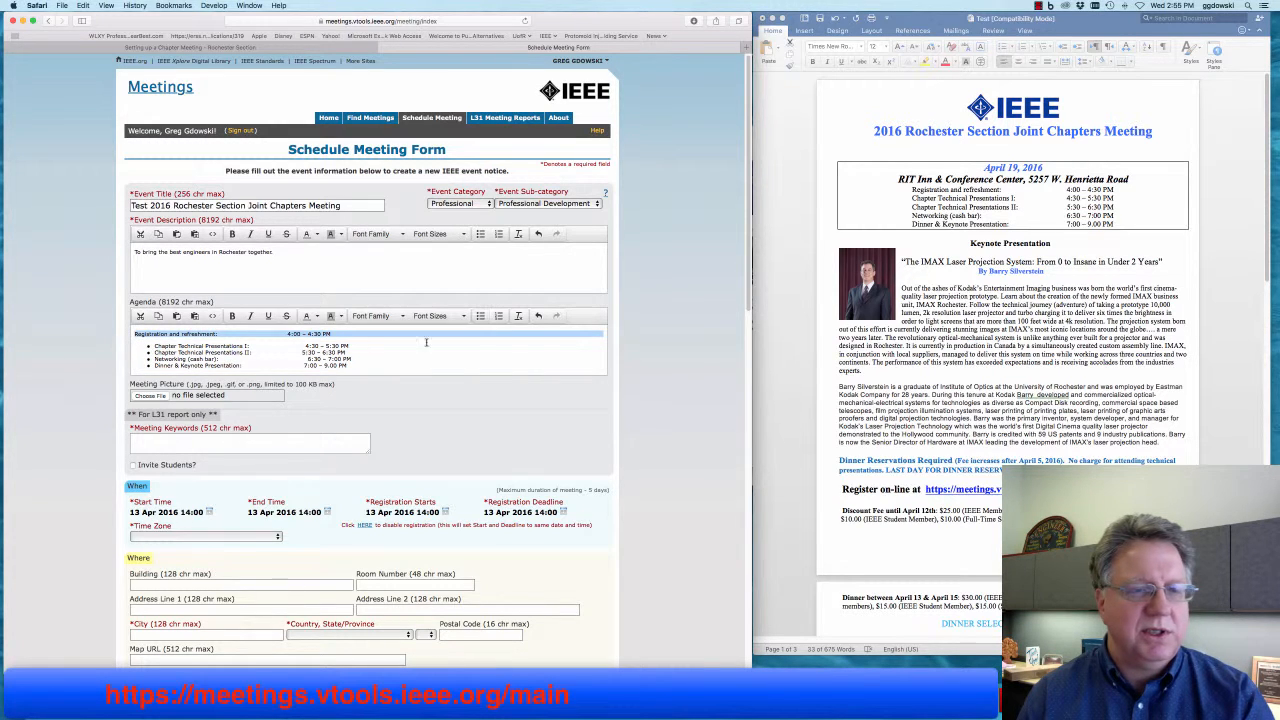
{"action": "left_click", "coordinate": [480, 316]}
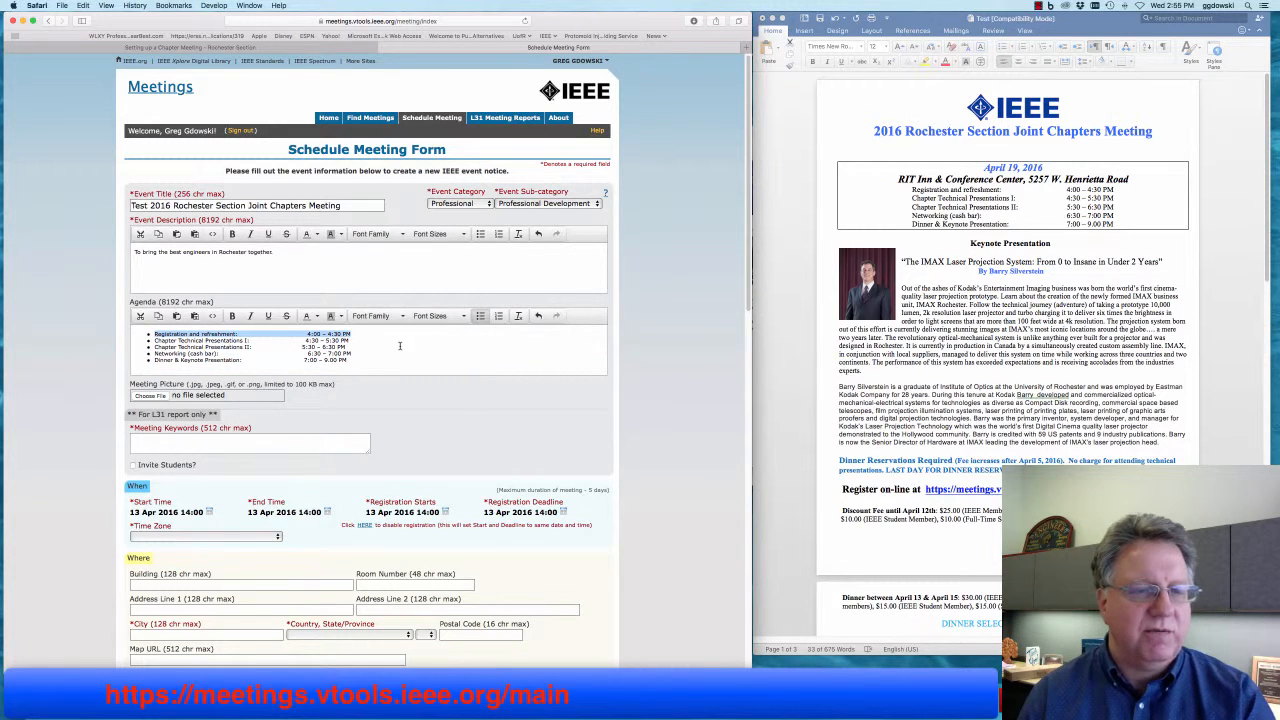
{"action": "left_click", "coordinate": [306, 335]}
- Remove the gaps so times 4:00, 4:30, 5:30, 6:30 and 7:00 PM sit right after their items
{"action": "mouse_move", "coordinate": [306, 335]}
{"action": "left_mouse_down"}
{"action": "mouse_move", "coordinate": [262, 335]}
{"action": "mouse_move", "coordinate": [306, 335]}
{"action": "mouse_move", "coordinate": [293, 341]}
{"action": "left_mouse_up"}
{"action": "key", "text": "BackSpace"}
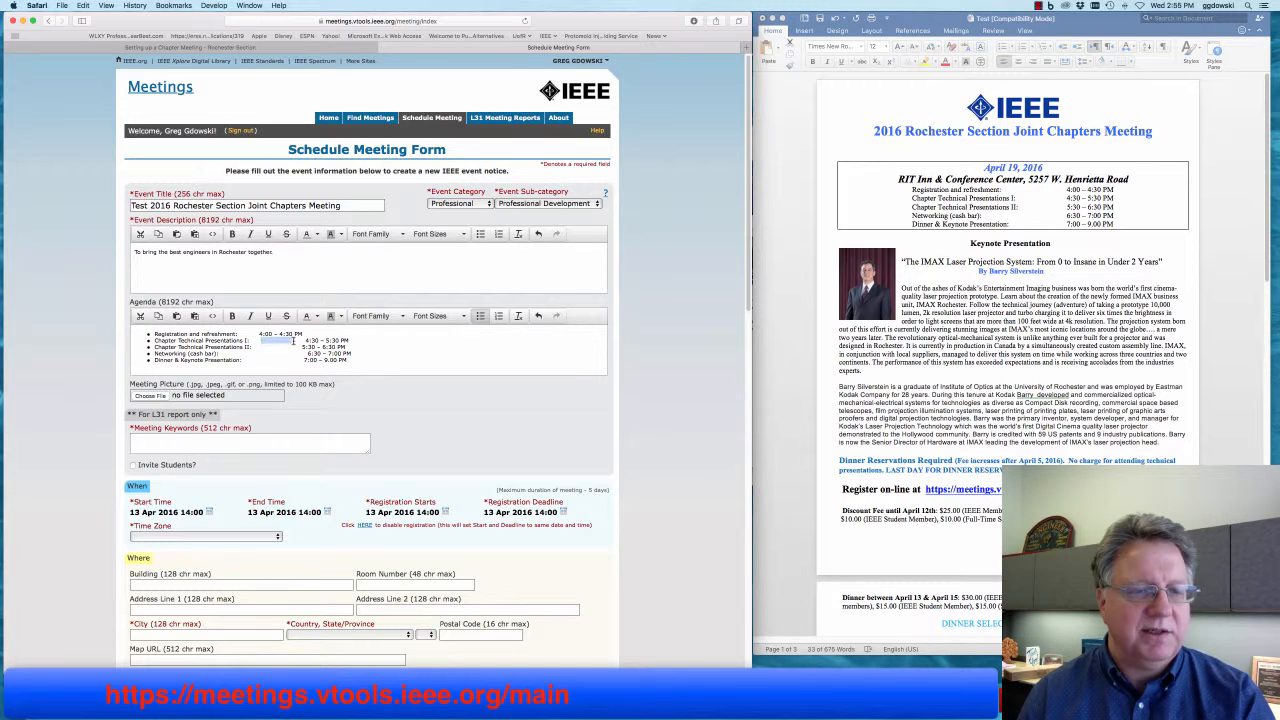
{"action": "key", "text": "BackSpace"}
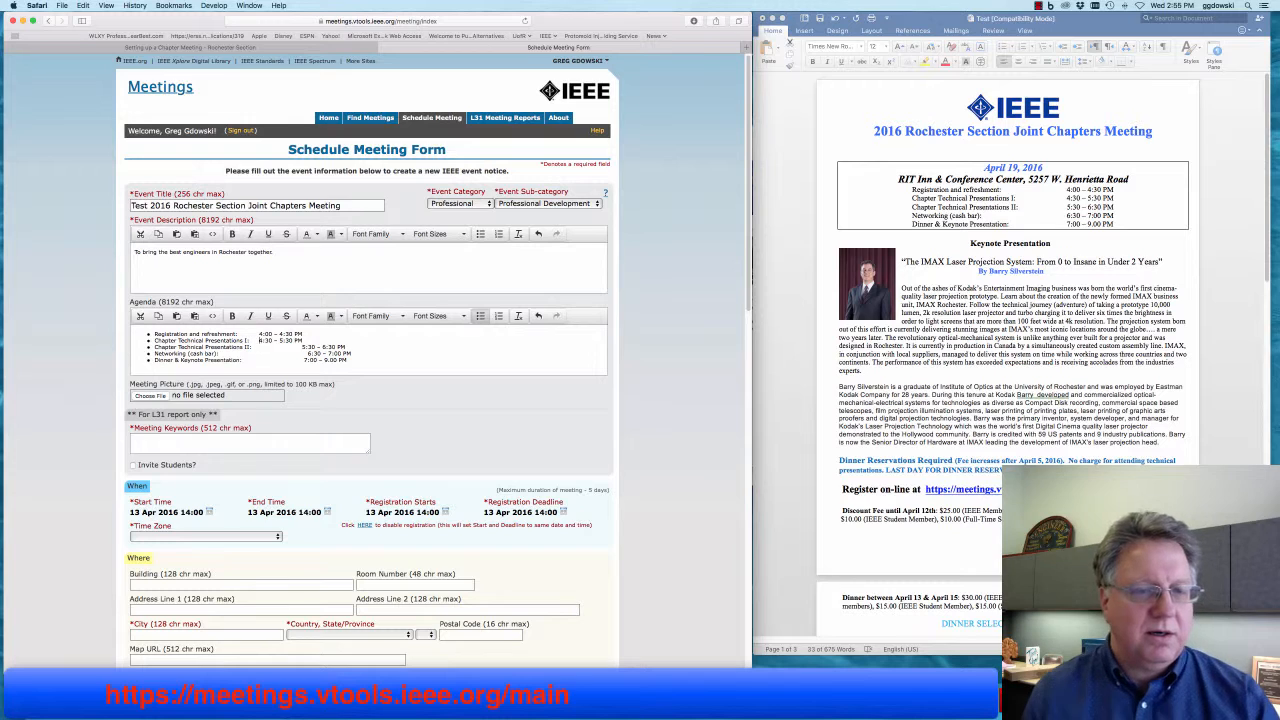
{"action": "left_click_drag", "start_coordinate": [303, 347], "coordinate": [255, 348]}
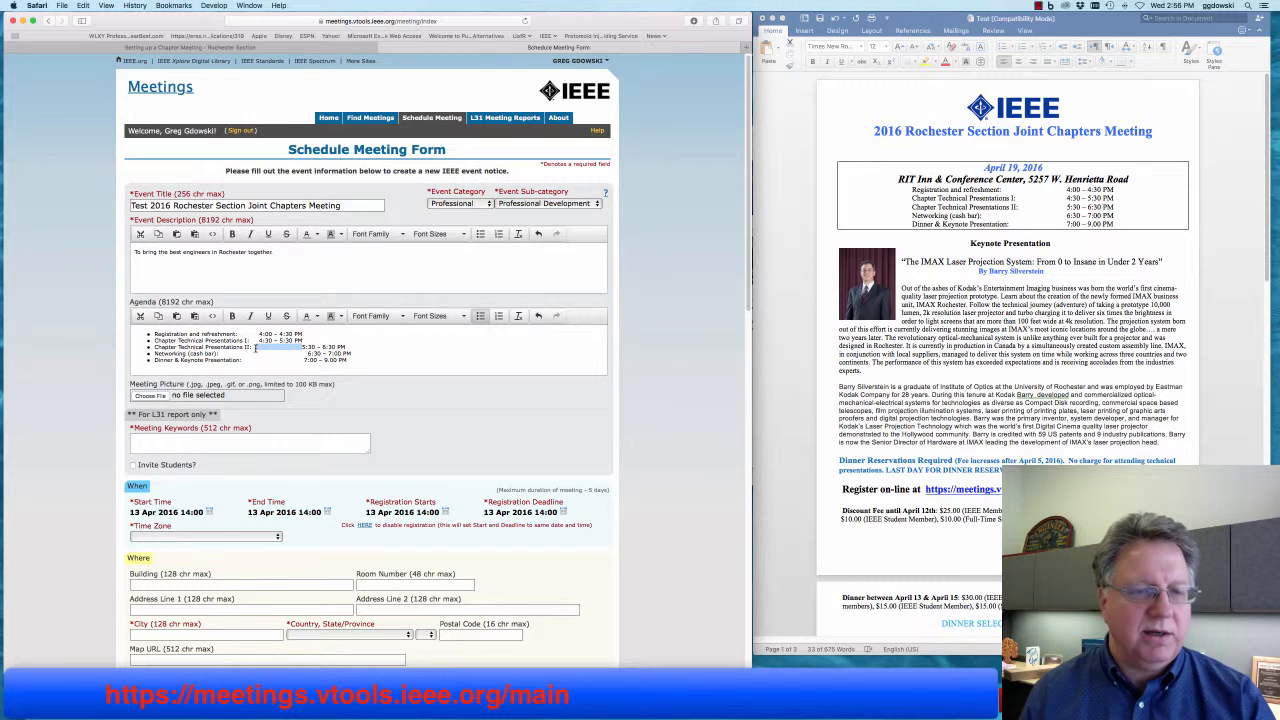
{"action": "key", "text": "BackSpace"}
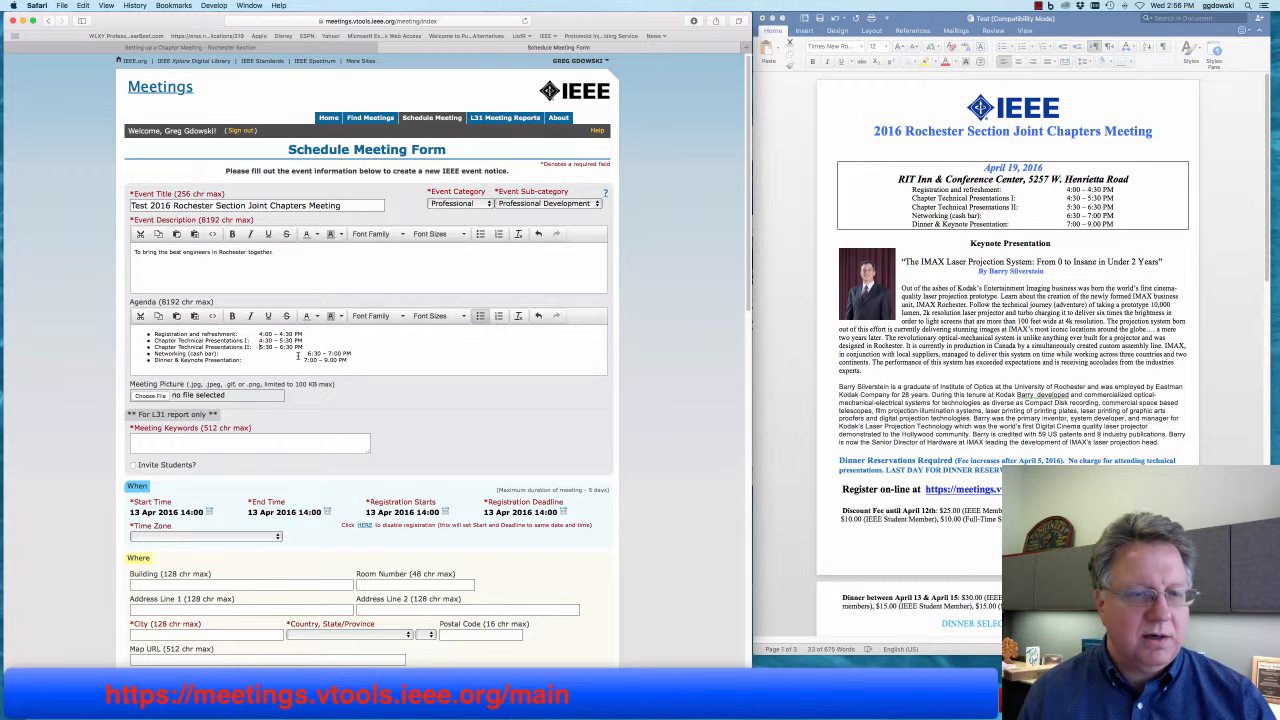
{"action": "left_click_drag", "start_coordinate": [308, 354], "coordinate": [257, 362]}
{"action": "key", "text": "BackSpace"}
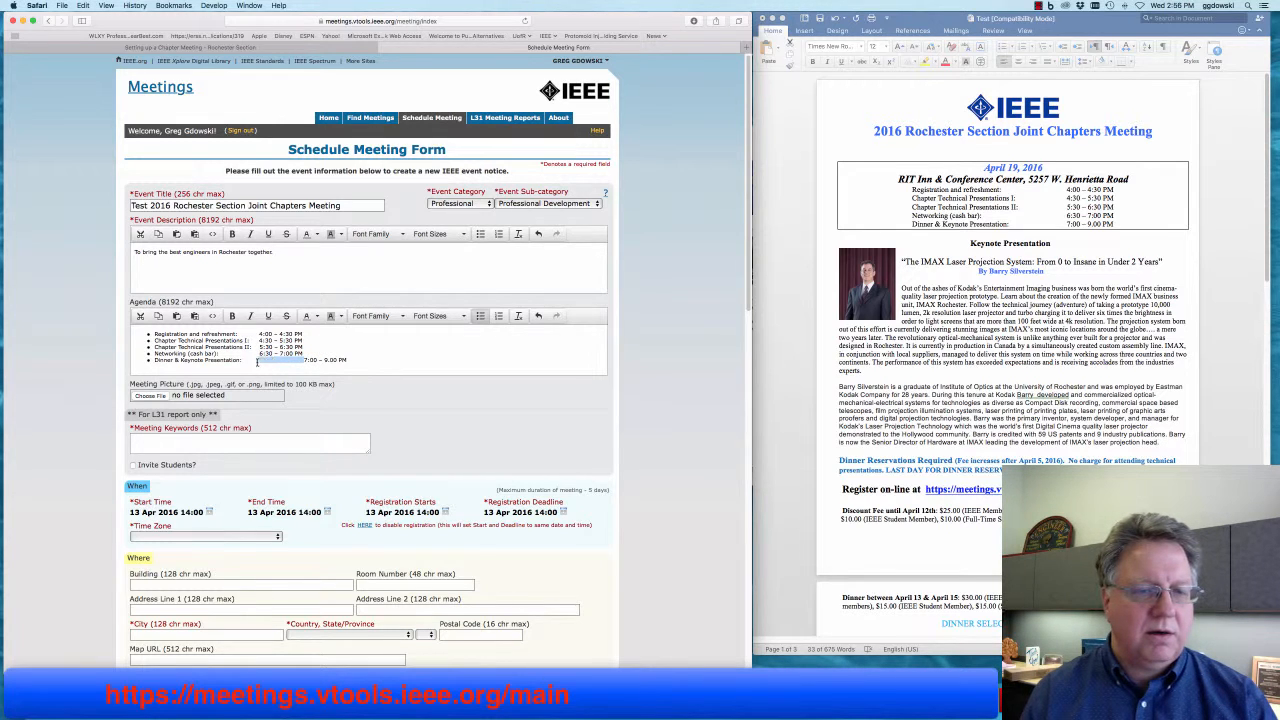
{"action": "key", "text": "BackSpace"}
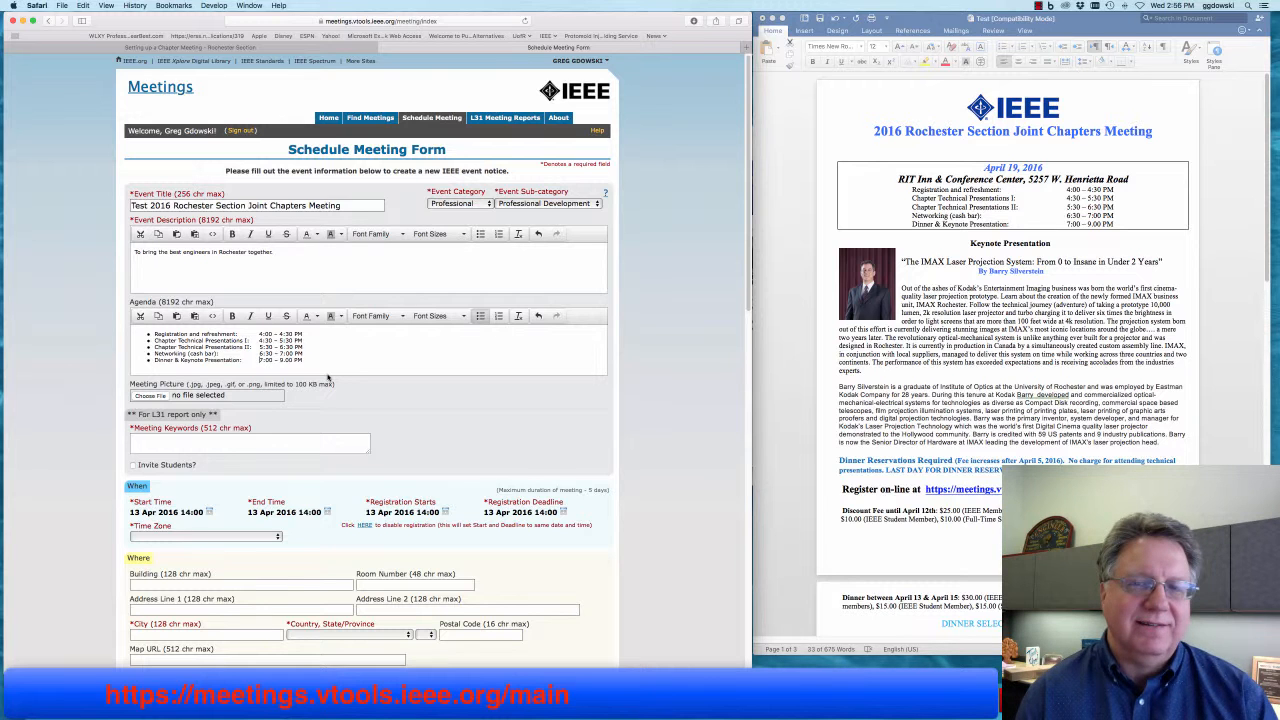
- Select Header.jpg from the file picker as the Meeting Picture
{"action": "left_click", "coordinate": [150, 395]}
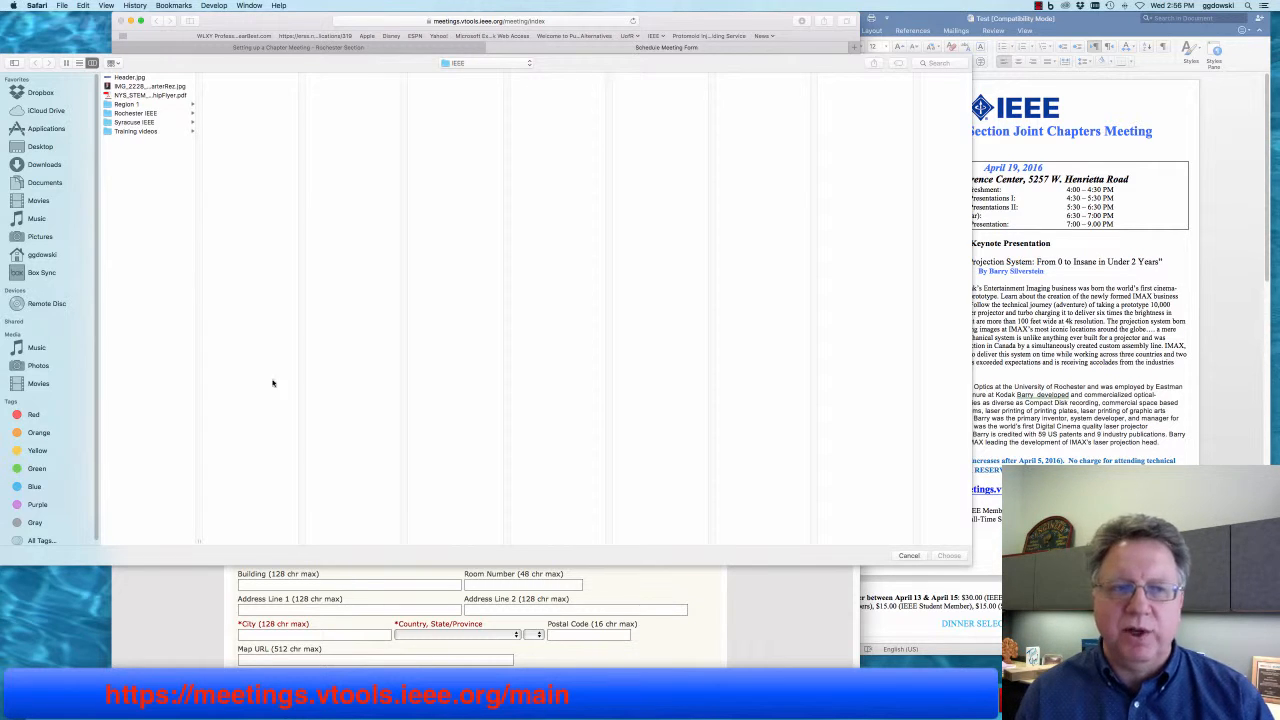
{"action": "left_click", "coordinate": [131, 79]}
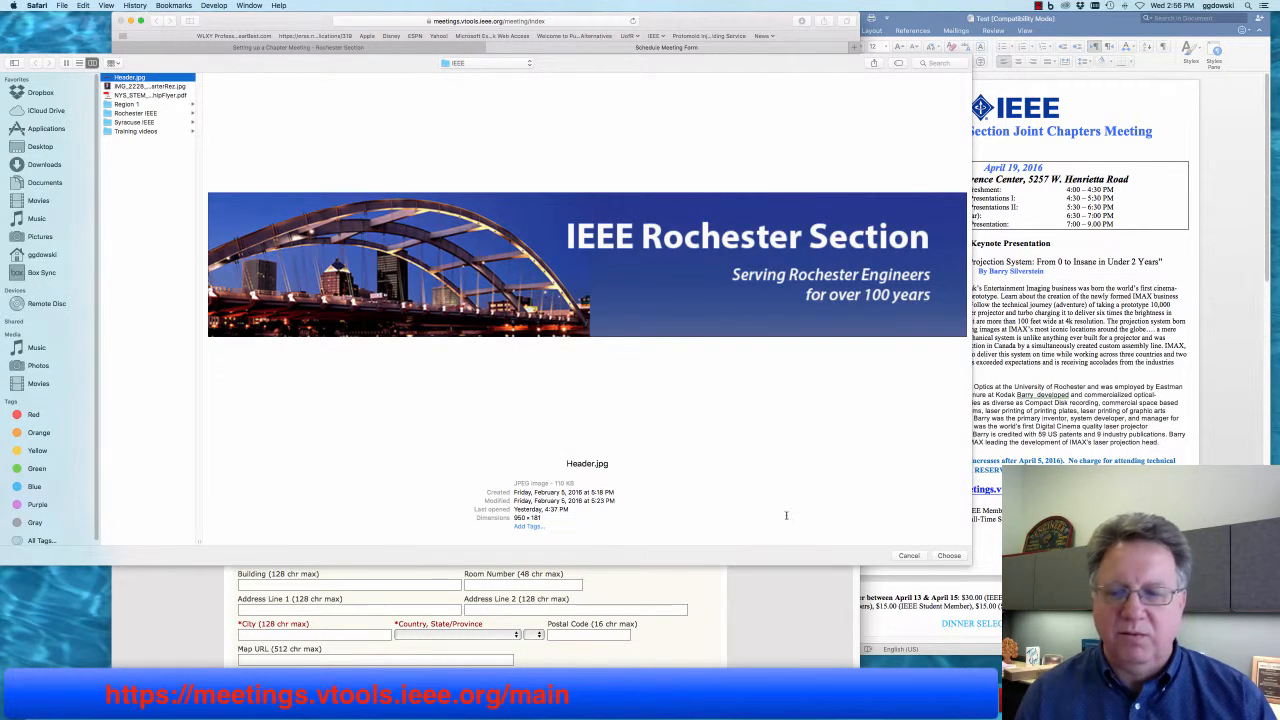
{"action": "left_click", "coordinate": [949, 556]}
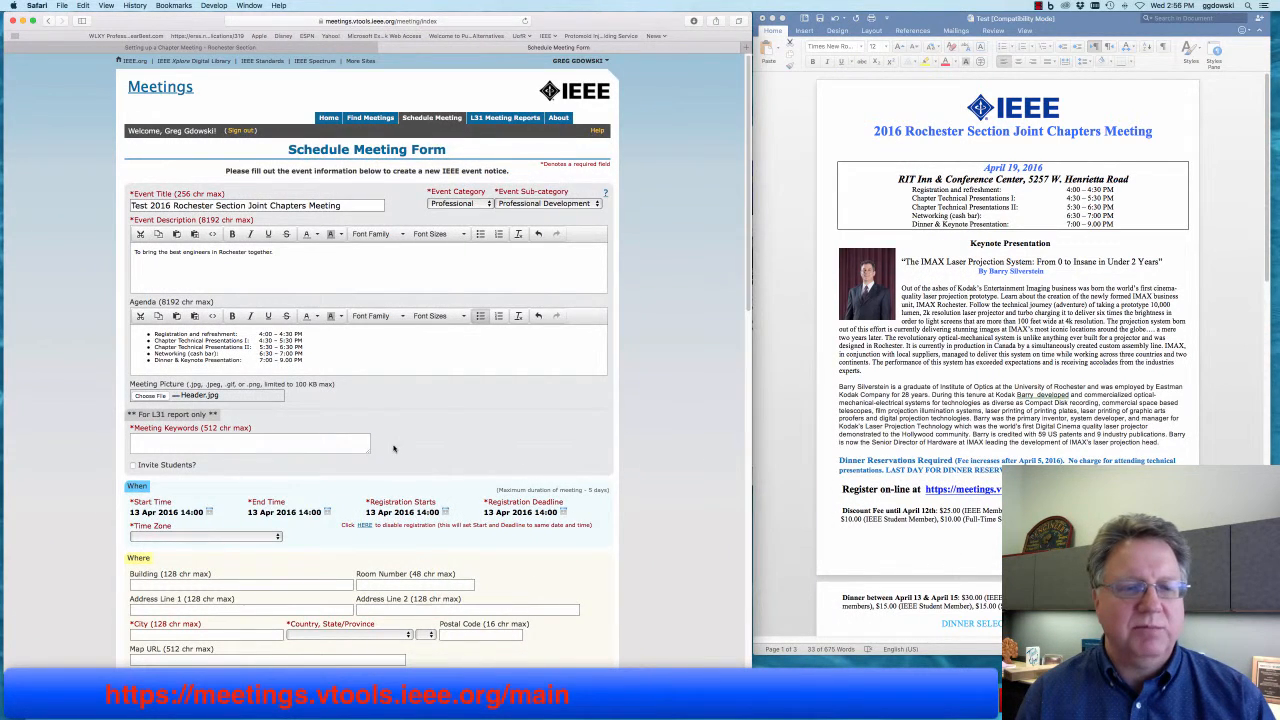
- Tick Invite Students? and move down to the When and Who sections
{"action": "scroll", "coordinate": [500, 450], "scroll_direction": "down", "scroll_amount": 5}
{"action": "scroll", "coordinate": [394, 449], "scroll_direction": "up", "scroll_amount": 2}
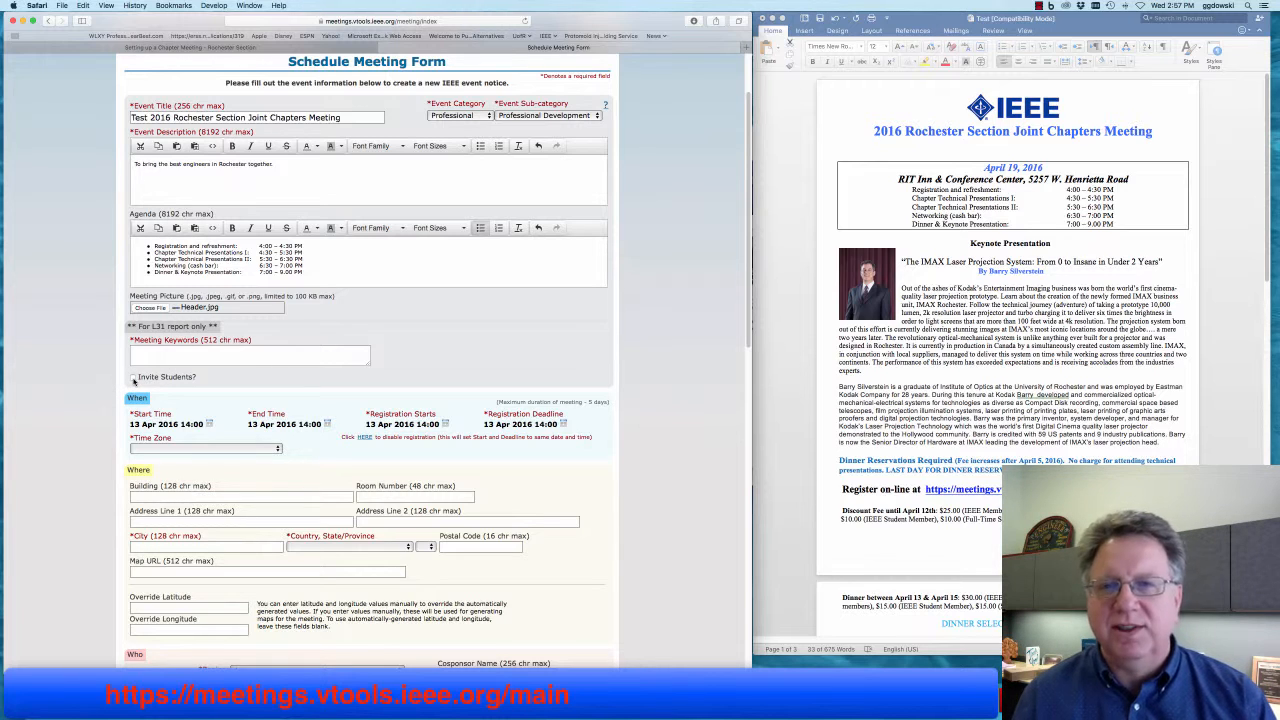
{"action": "left_click", "coordinate": [133, 379]}
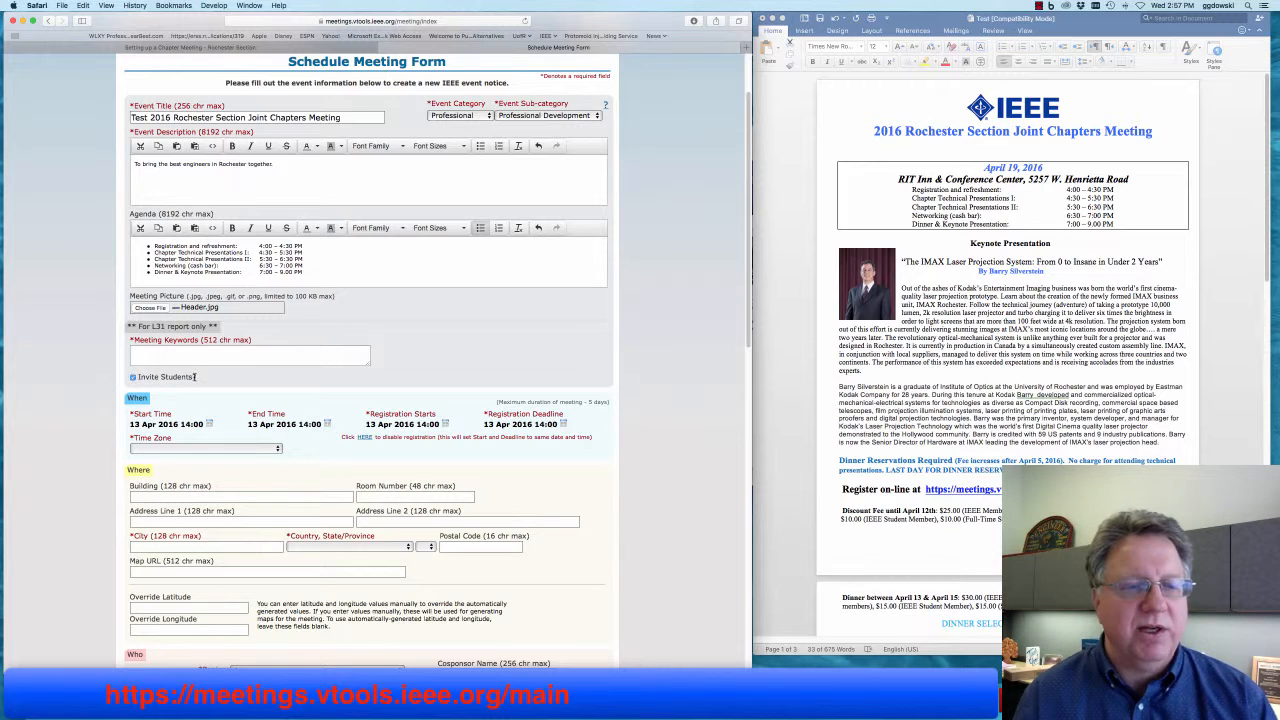
{"action": "scroll", "coordinate": [310, 378], "scroll_direction": "down", "scroll_amount": 5}
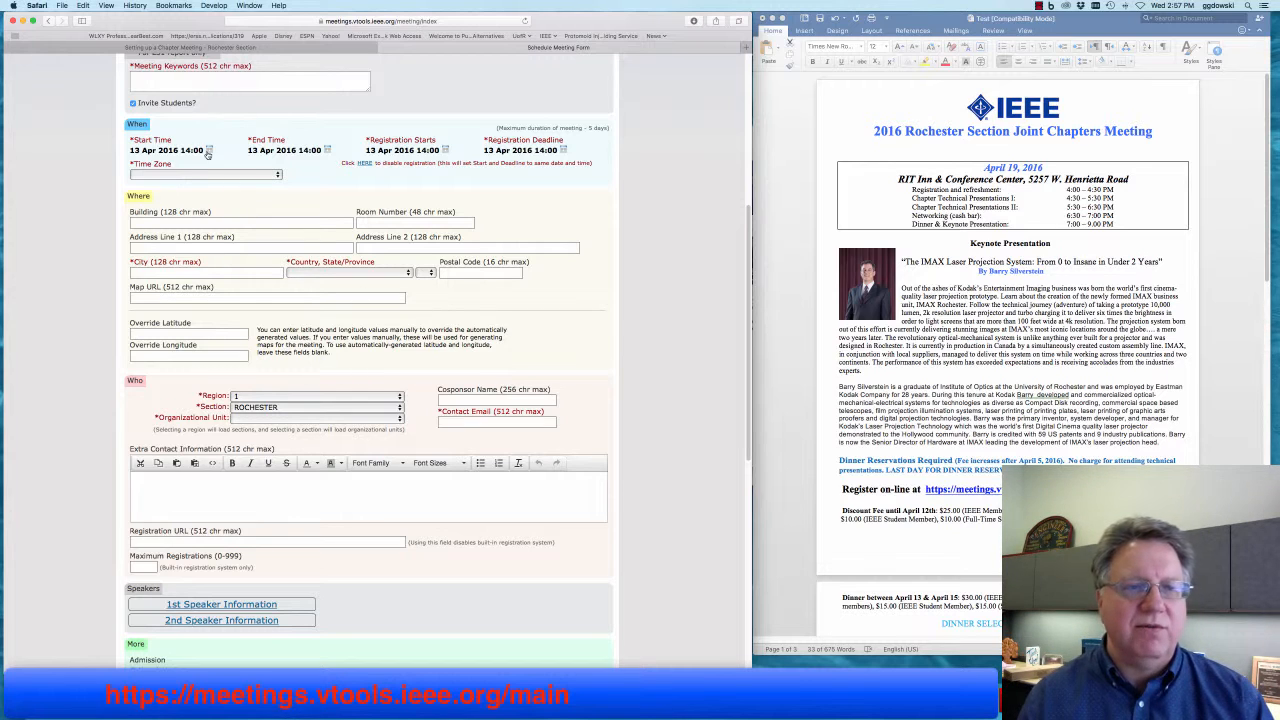
{"action": "scroll", "coordinate": [210, 154], "scroll_direction": "down", "scroll_amount": 1}
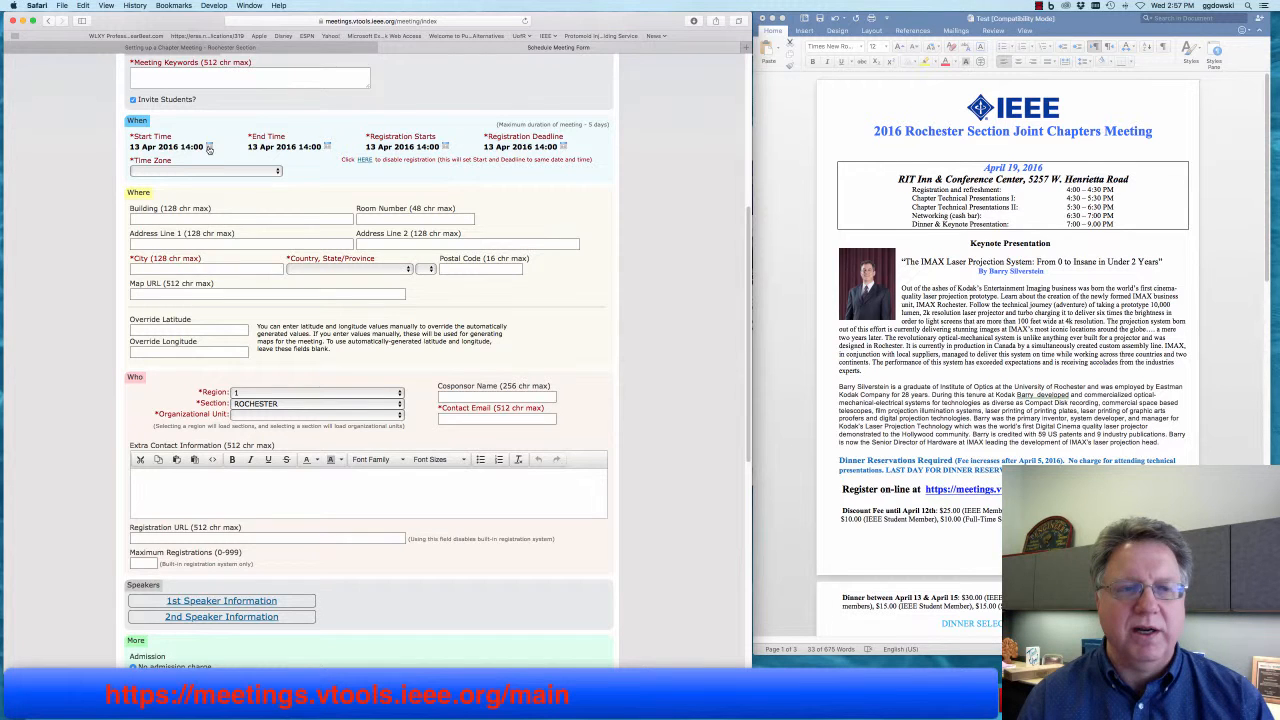
- Set the start time to 19 Apr 2016 at 16:00 (4 PM)
{"action": "left_click", "coordinate": [209, 147]}
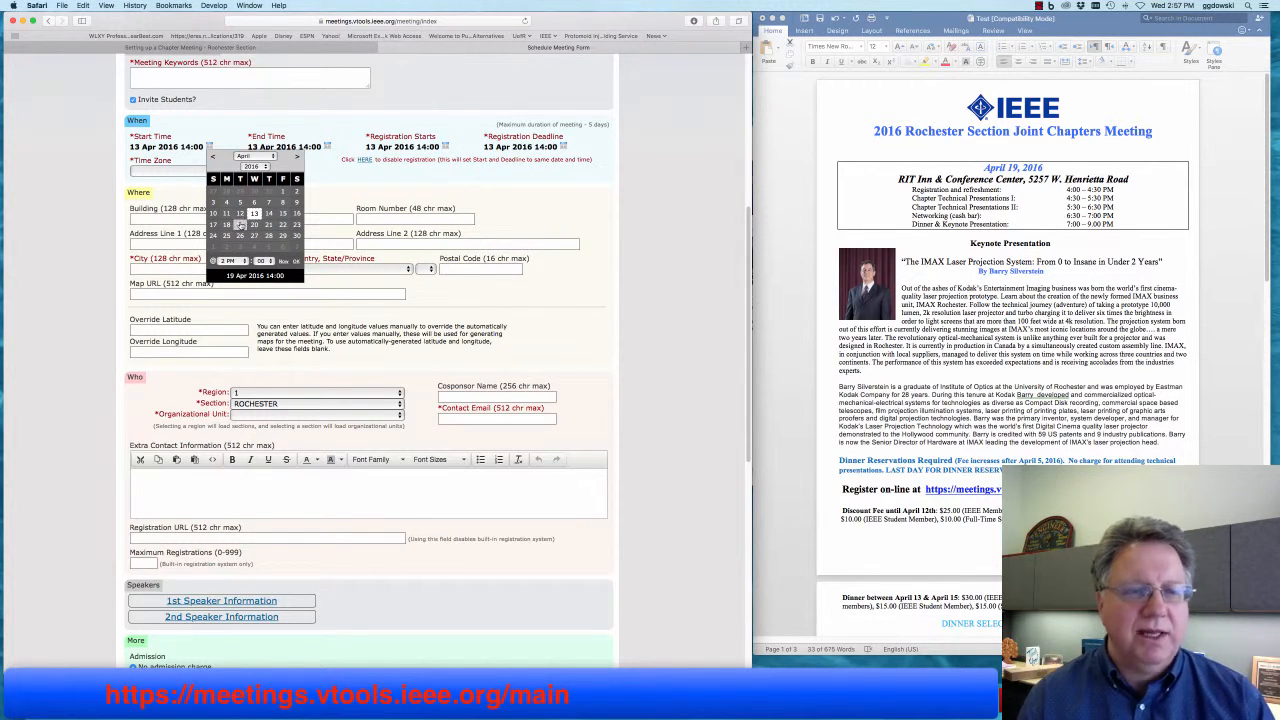
{"action": "scroll", "coordinate": [241, 227], "scroll_direction": "up", "scroll_amount": 1}
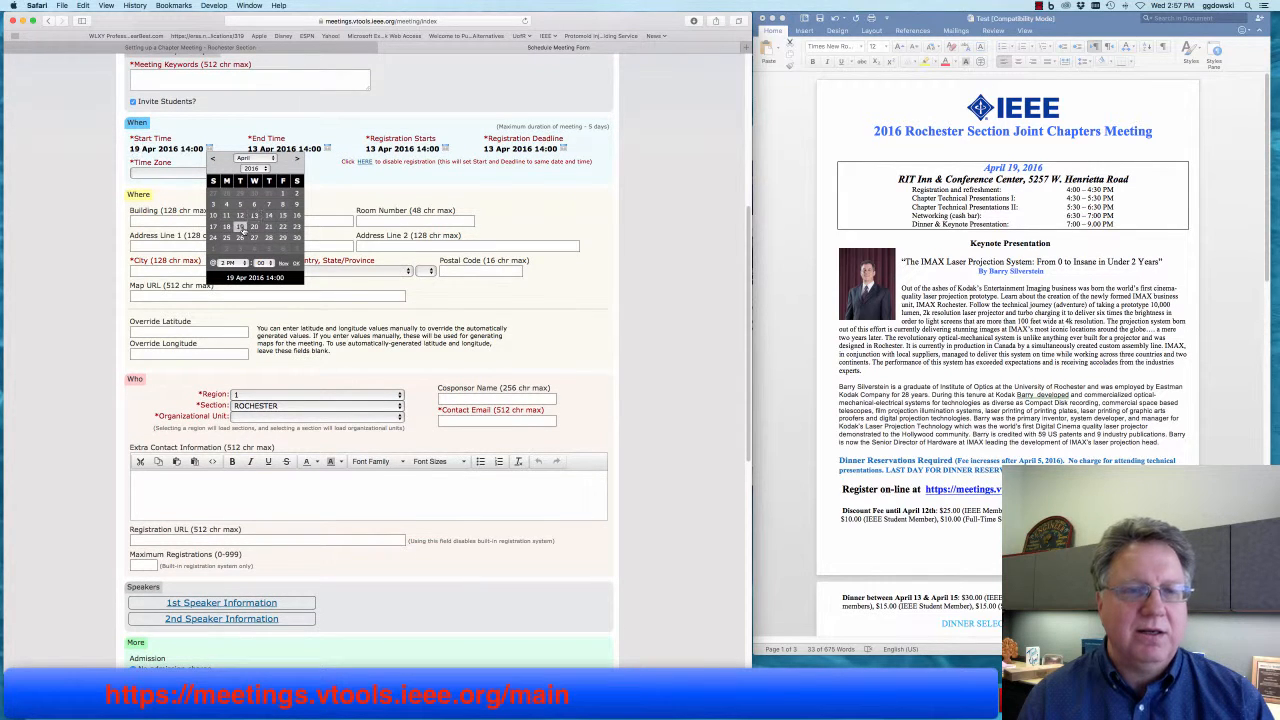
{"action": "left_click", "coordinate": [240, 227]}
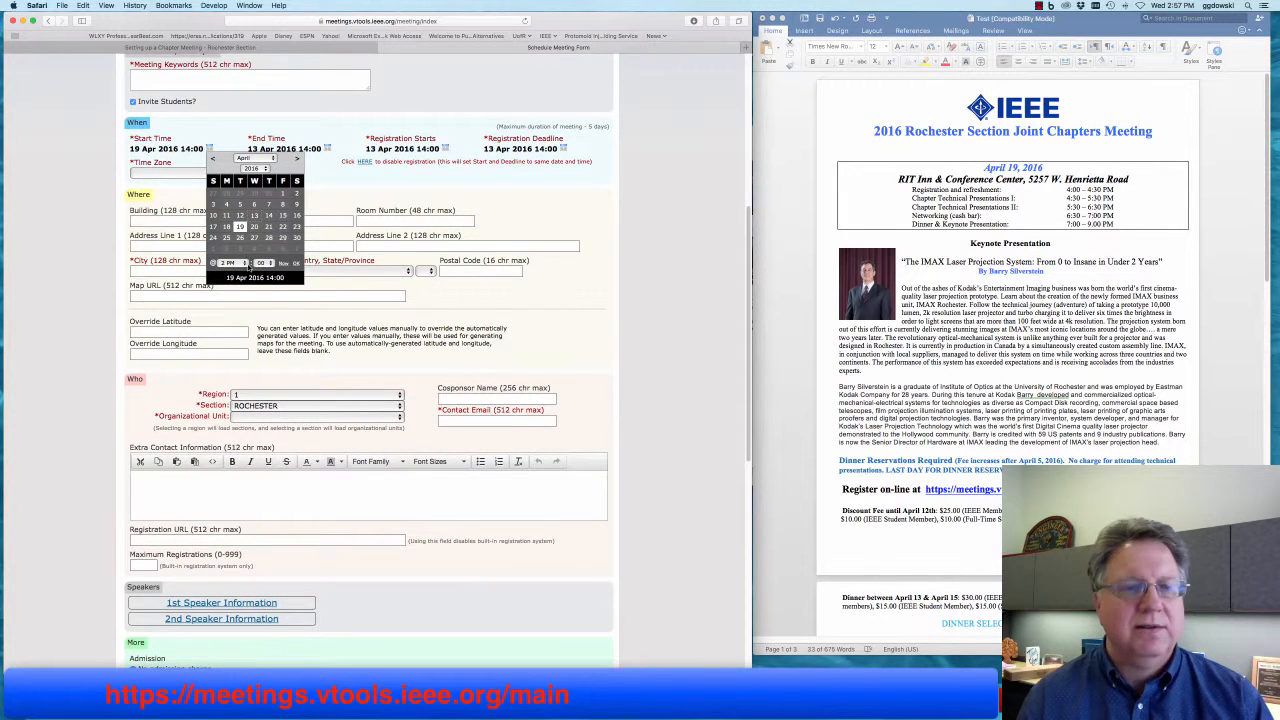
{"action": "left_click", "coordinate": [232, 264]}
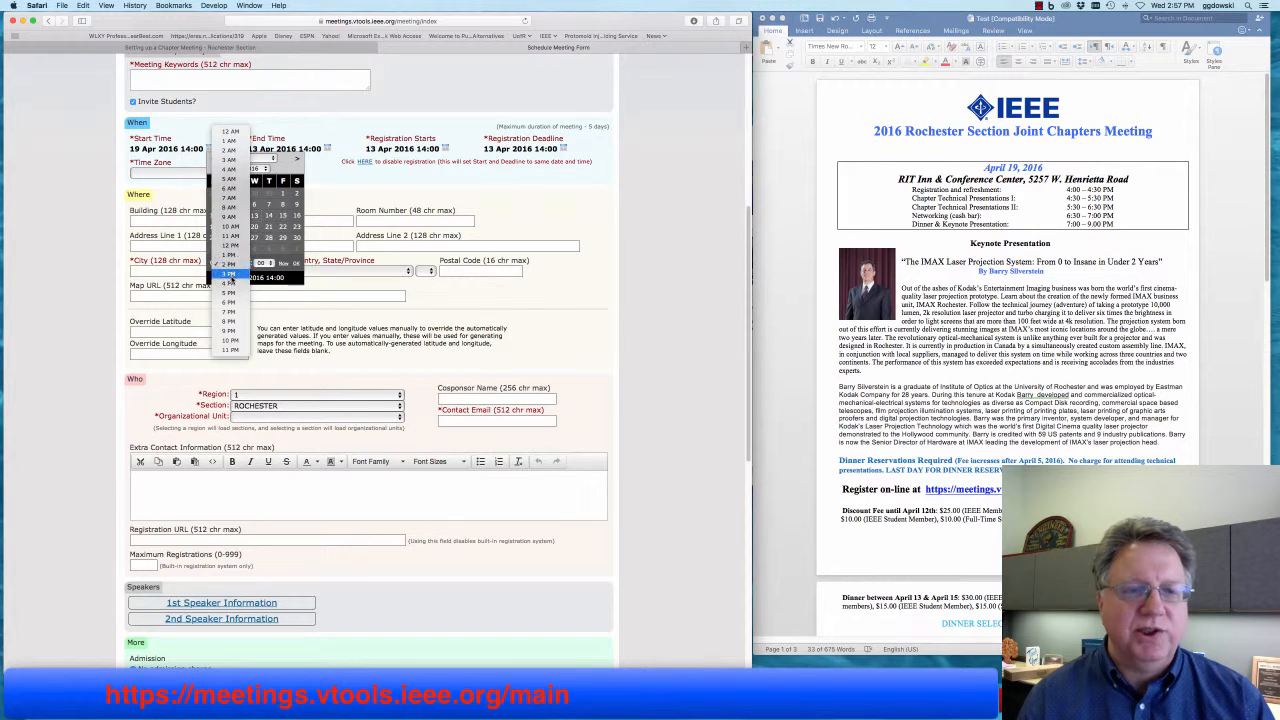
{"action": "left_click", "coordinate": [240, 284]}
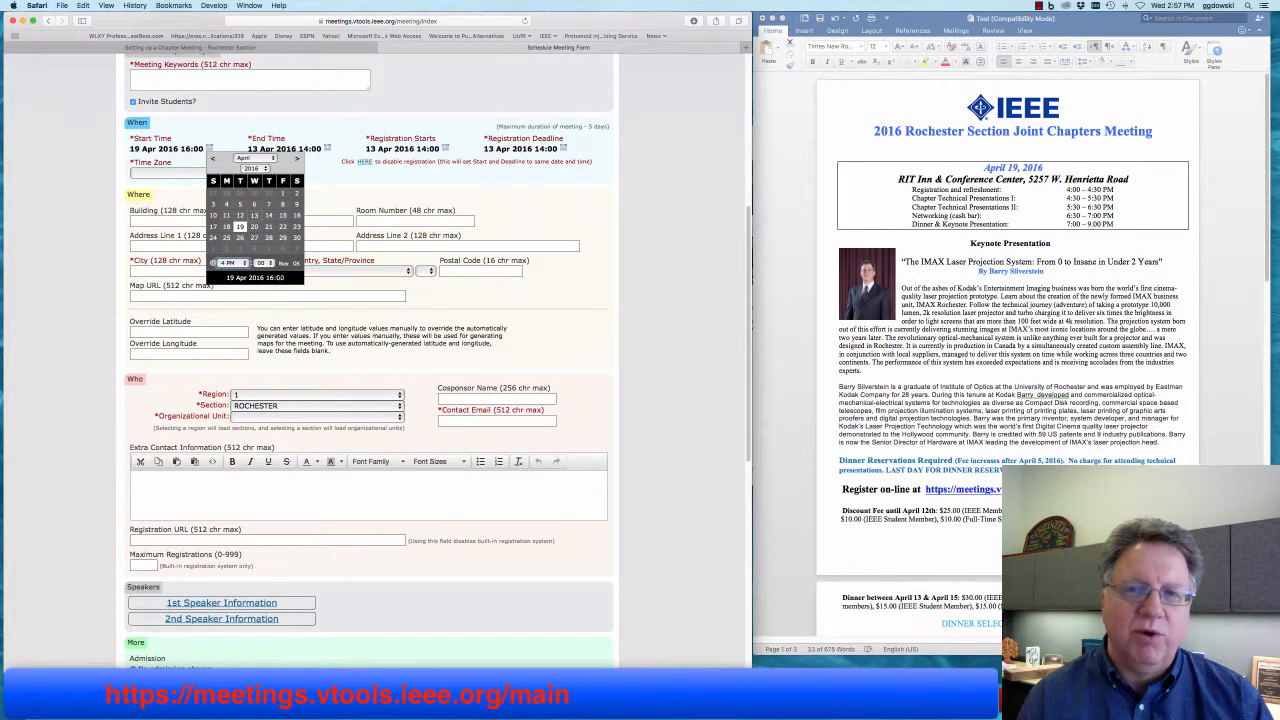
{"action": "left_click", "coordinate": [296, 264]}
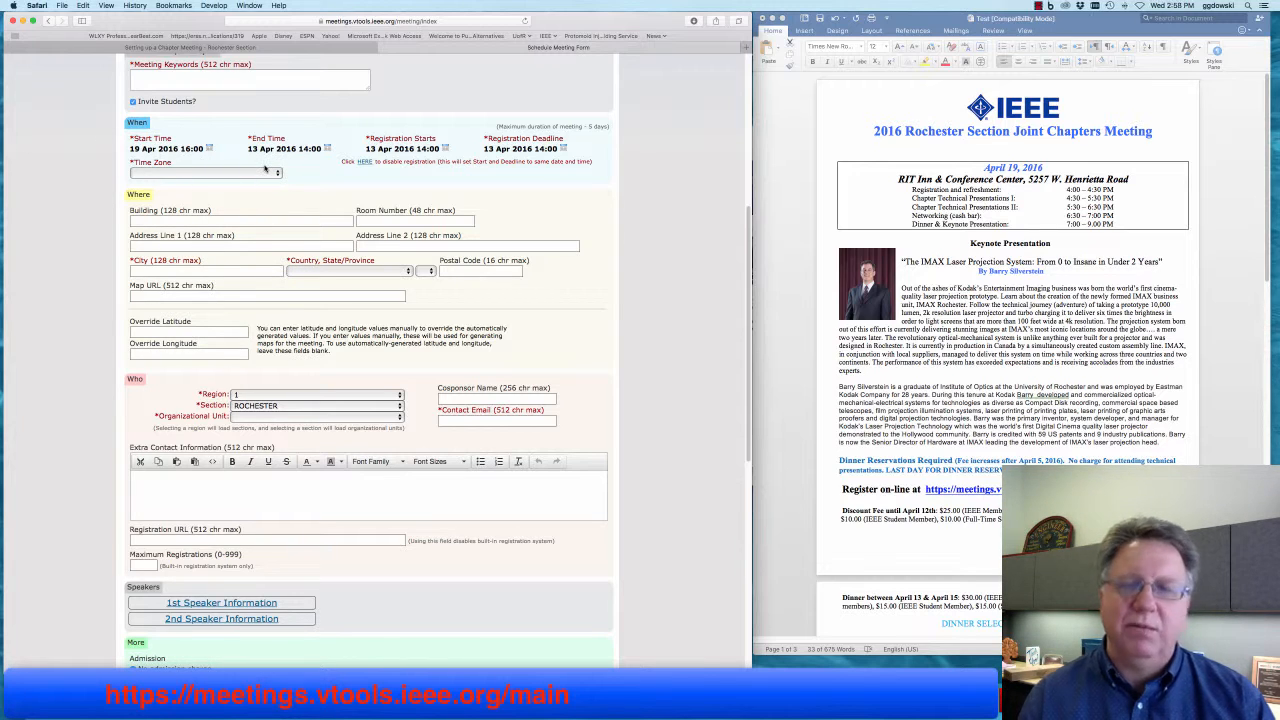
- Set the end time to 19 Apr 2016 at 21:00 (9 PM)
{"action": "left_click", "coordinate": [327, 148]}
{"action": "left_click", "coordinate": [358, 226]}
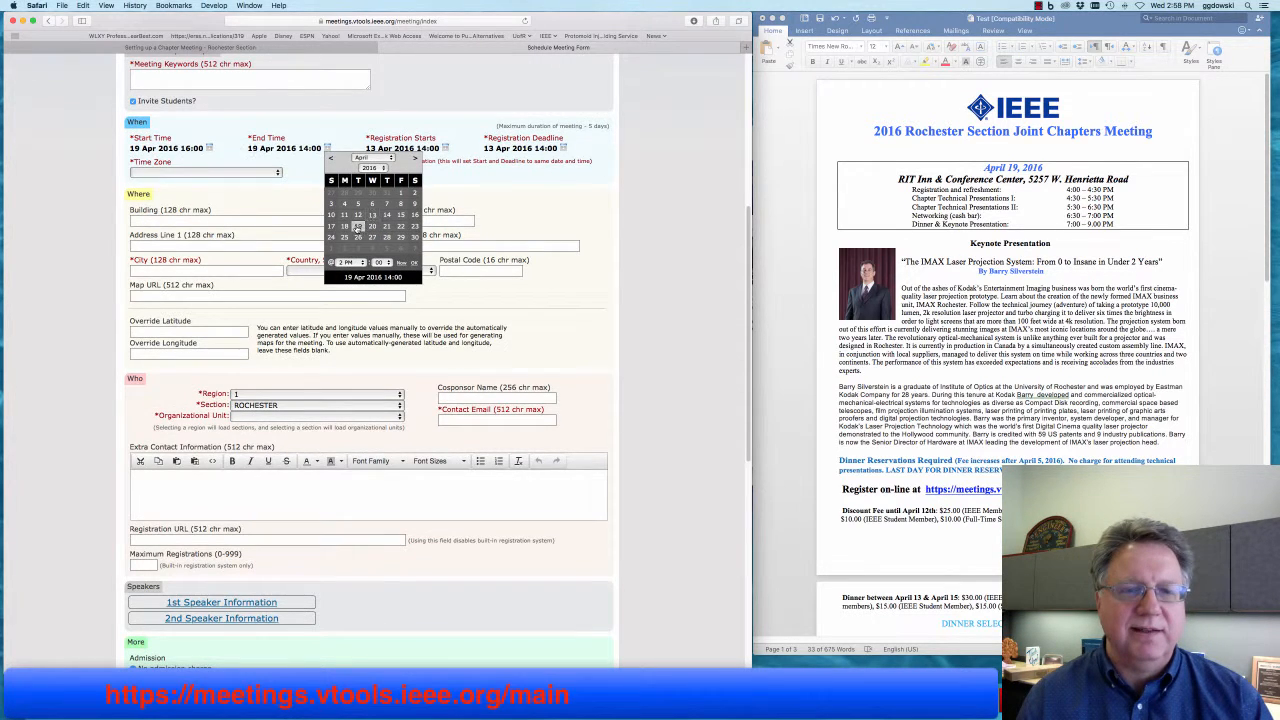
{"action": "left_click", "coordinate": [347, 262]}
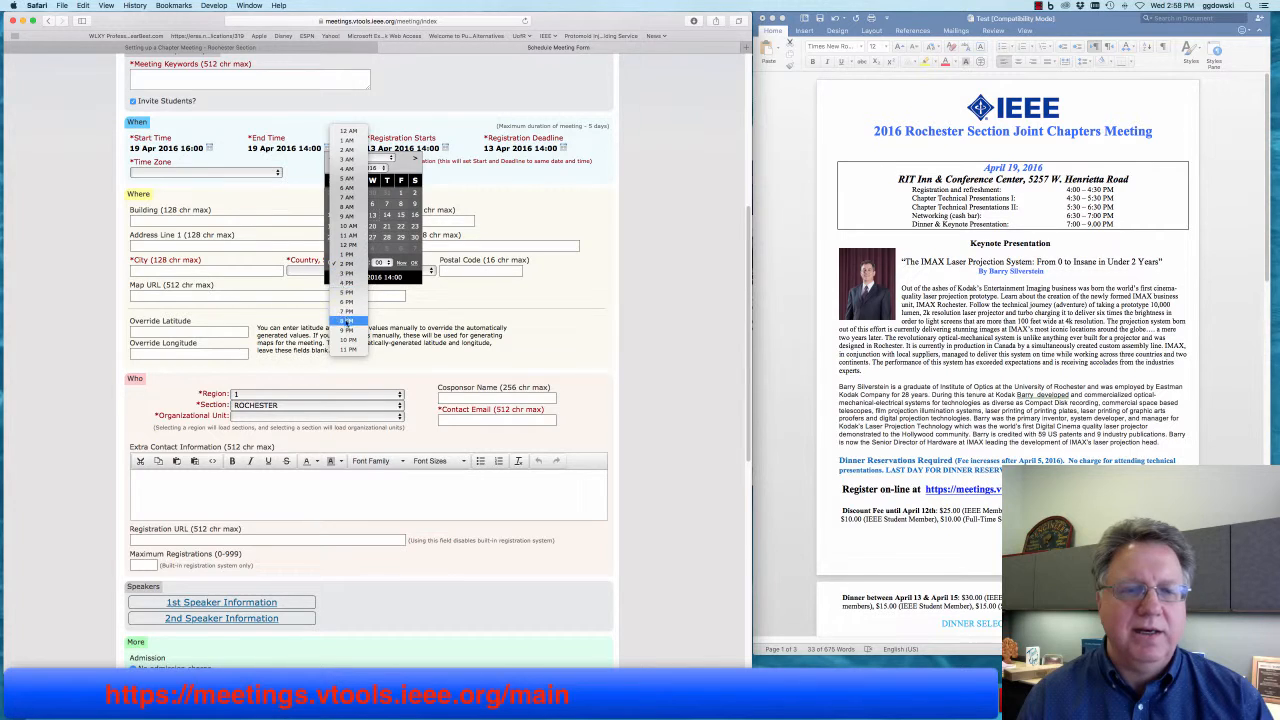
{"action": "left_click", "coordinate": [348, 330]}
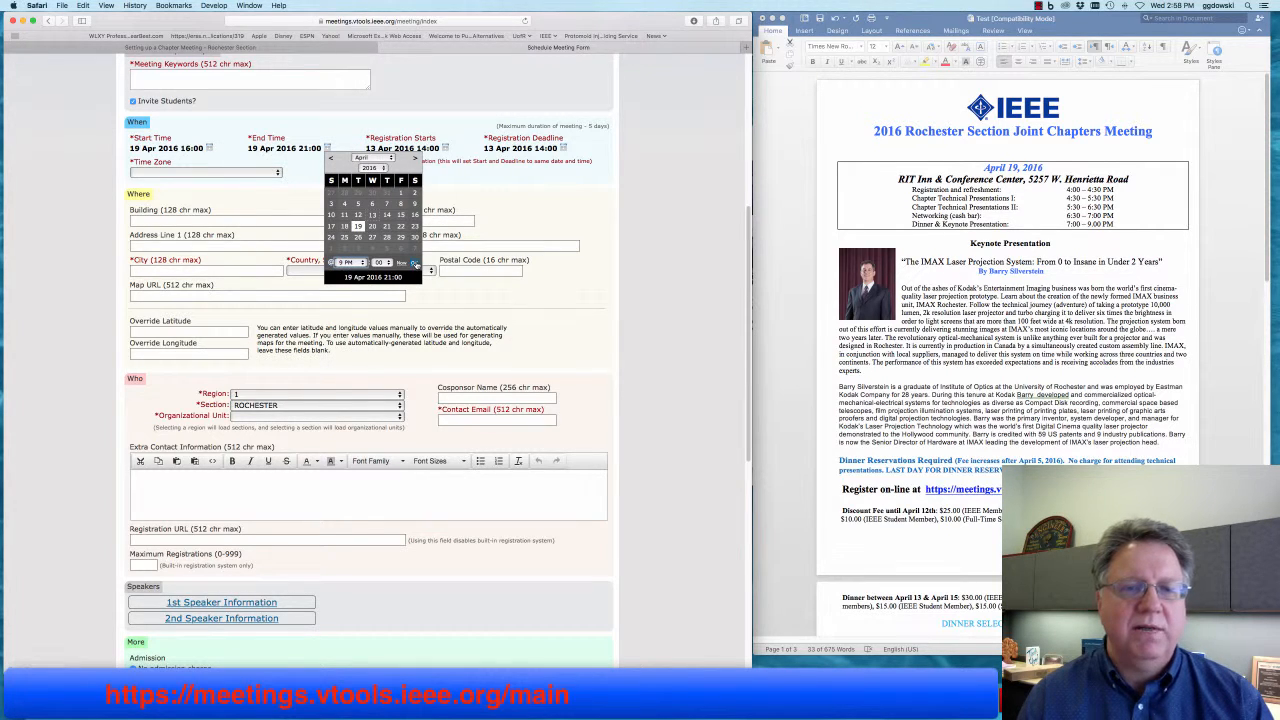
{"action": "left_click", "coordinate": [414, 264]}
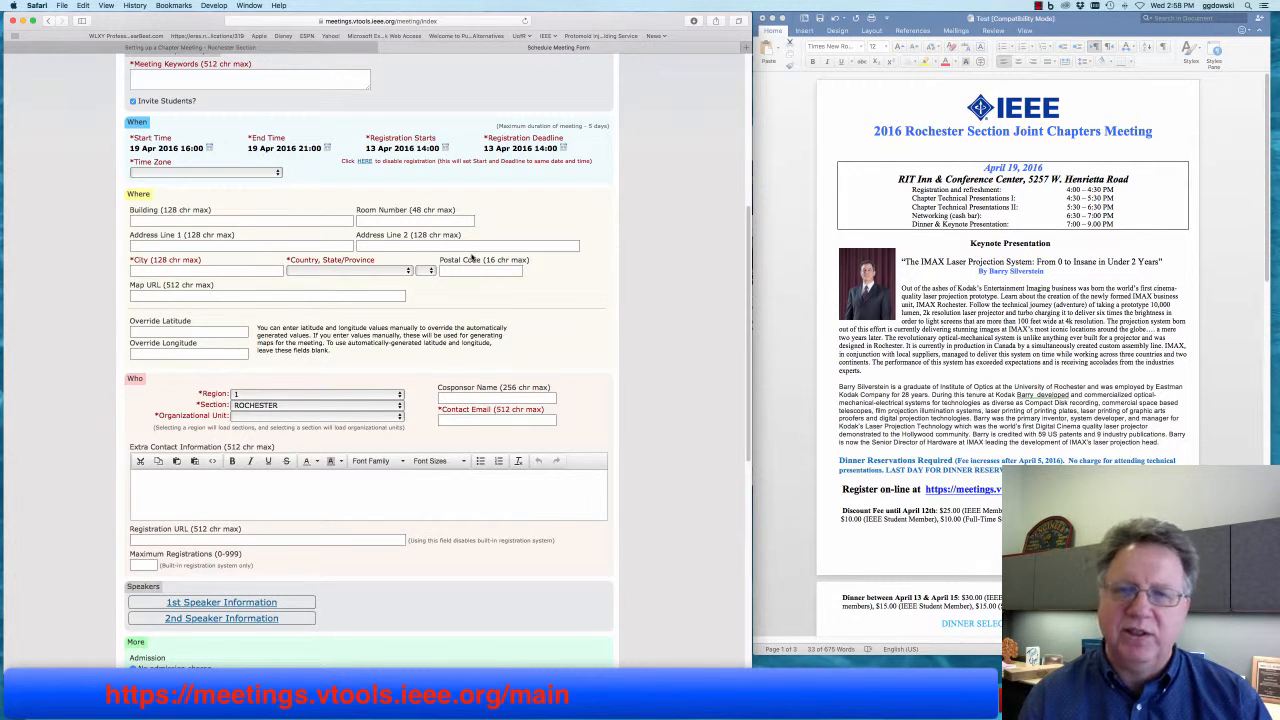
- Disable registration via the HERE link and choose US - Eastern as the time zone
{"action": "left_click", "coordinate": [365, 162]}
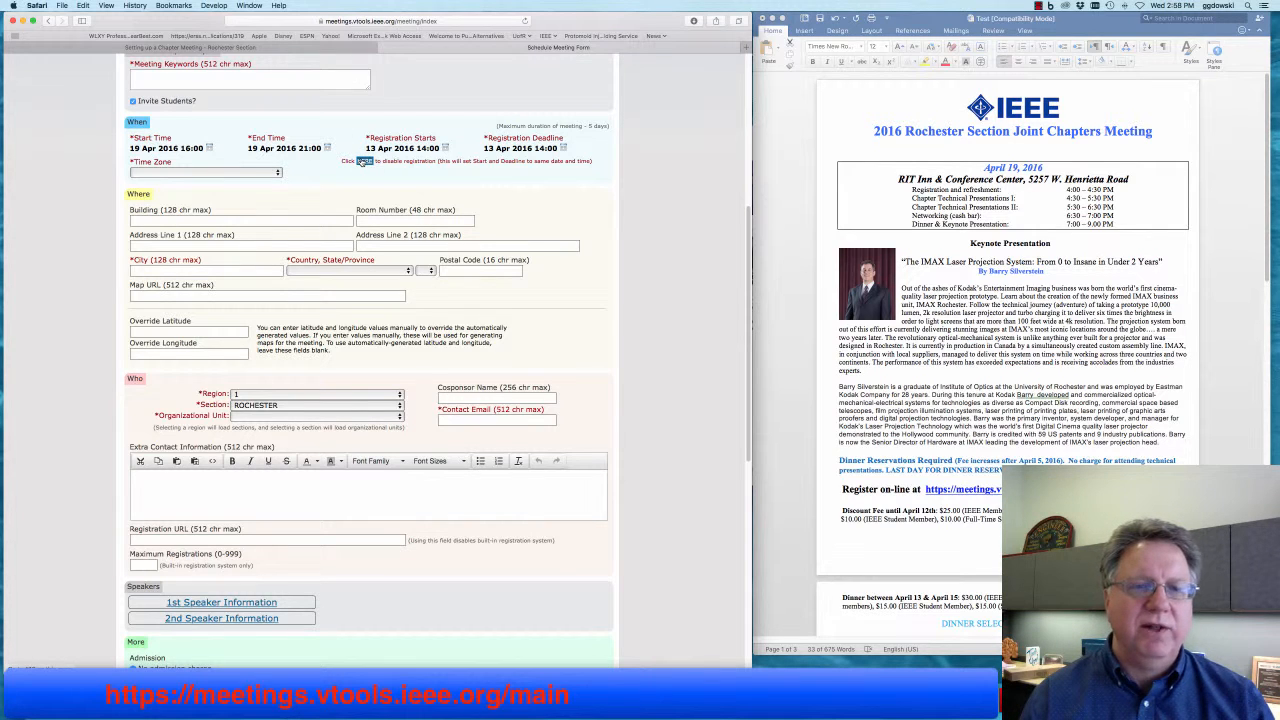
{"action": "left_click", "coordinate": [362, 162]}
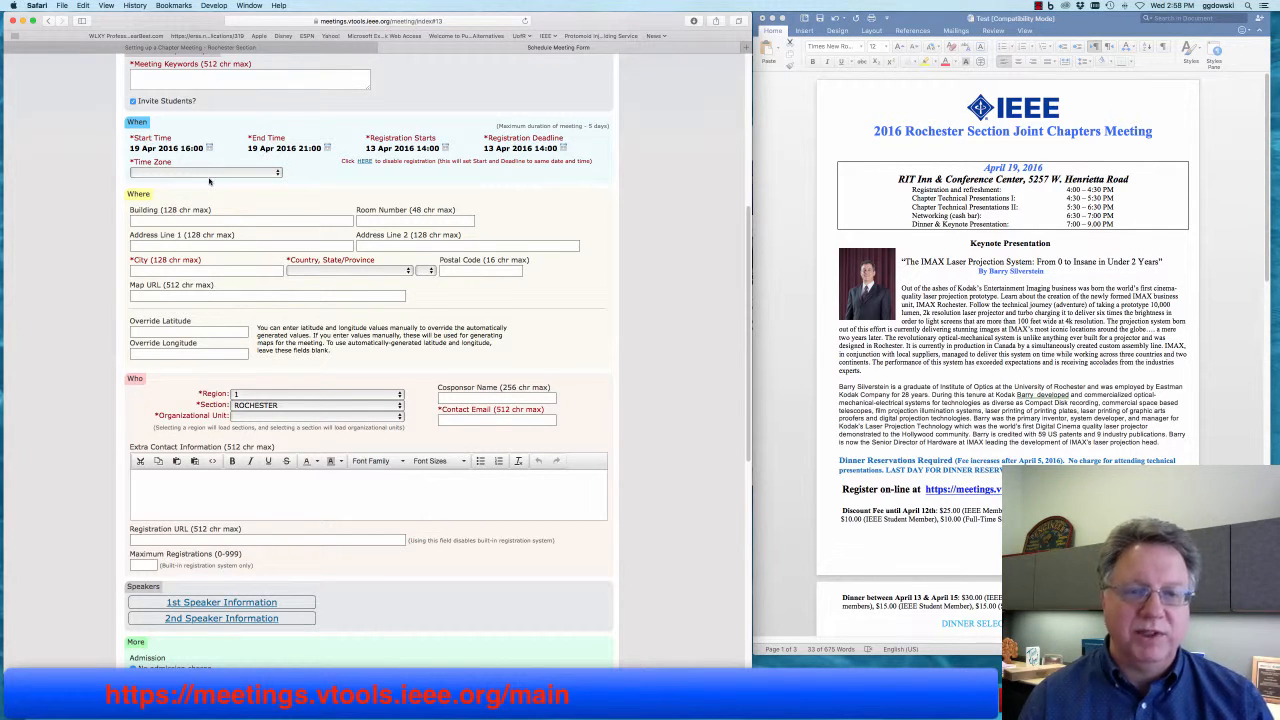
{"action": "left_click", "coordinate": [201, 174]}
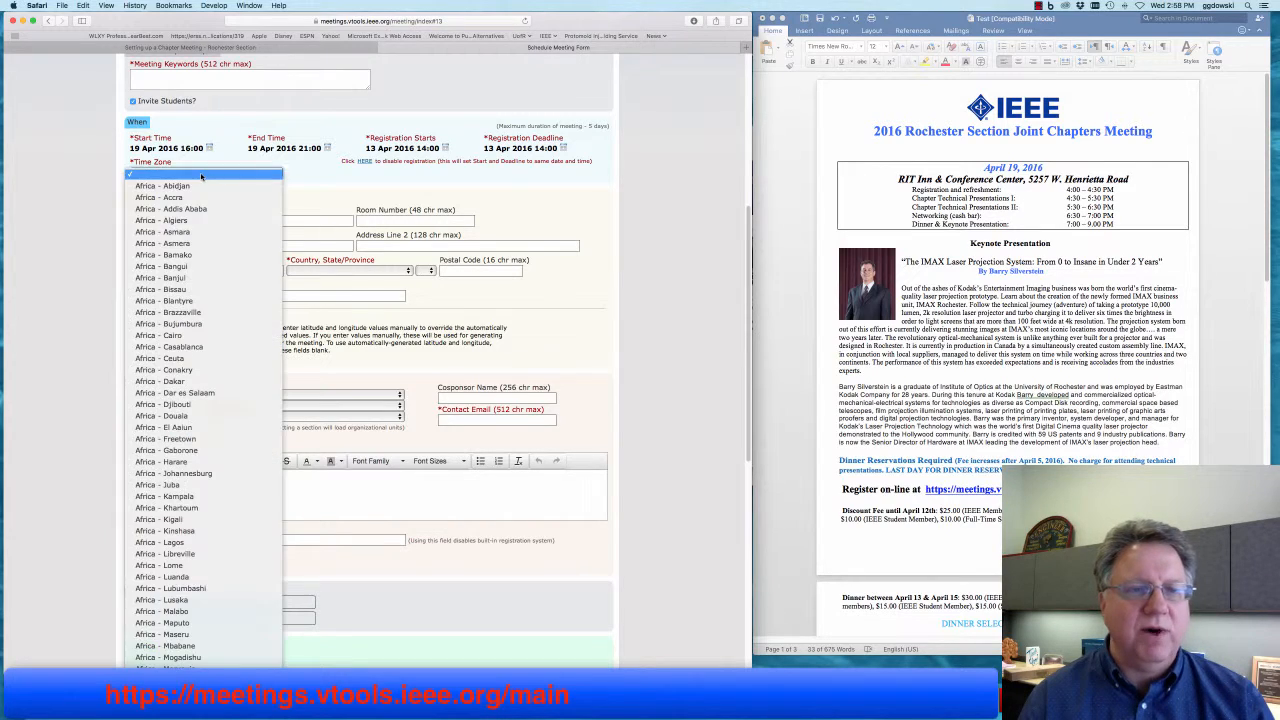
{"action": "scroll", "coordinate": [190, 335], "scroll_direction": "down", "scroll_amount": 20}
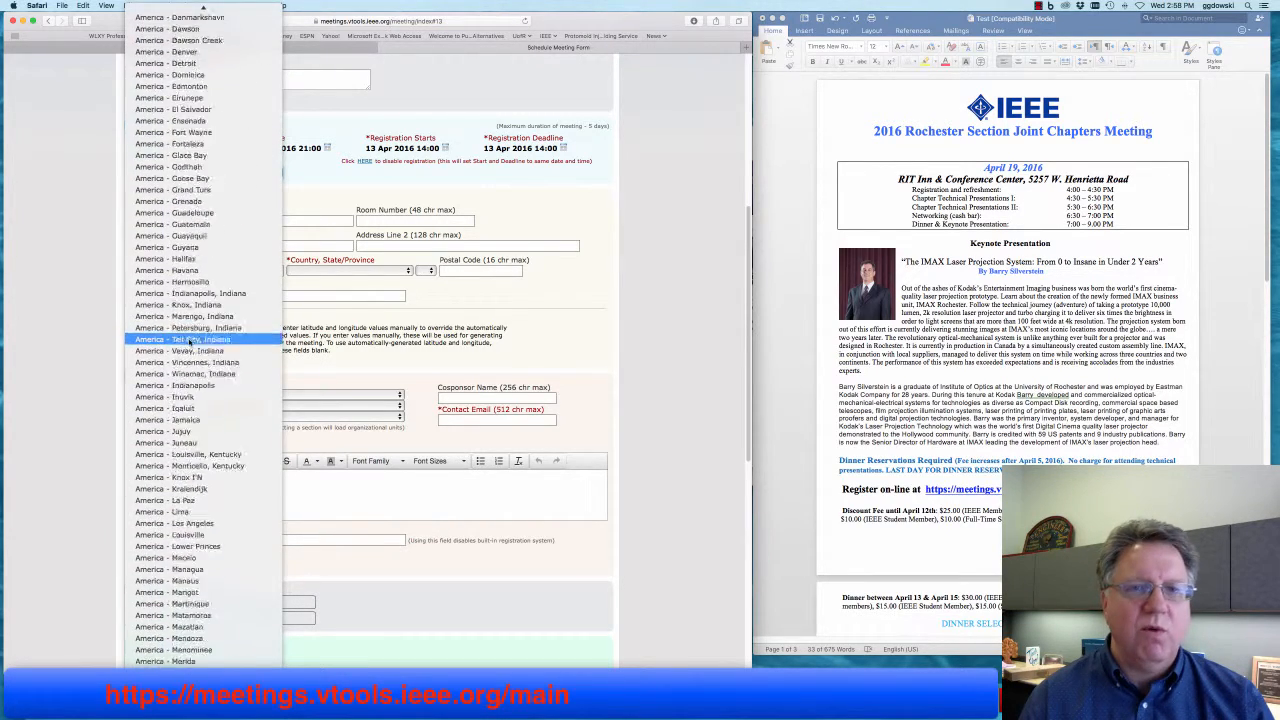
{"action": "scroll", "coordinate": [189, 341], "scroll_direction": "down", "scroll_amount": 20}
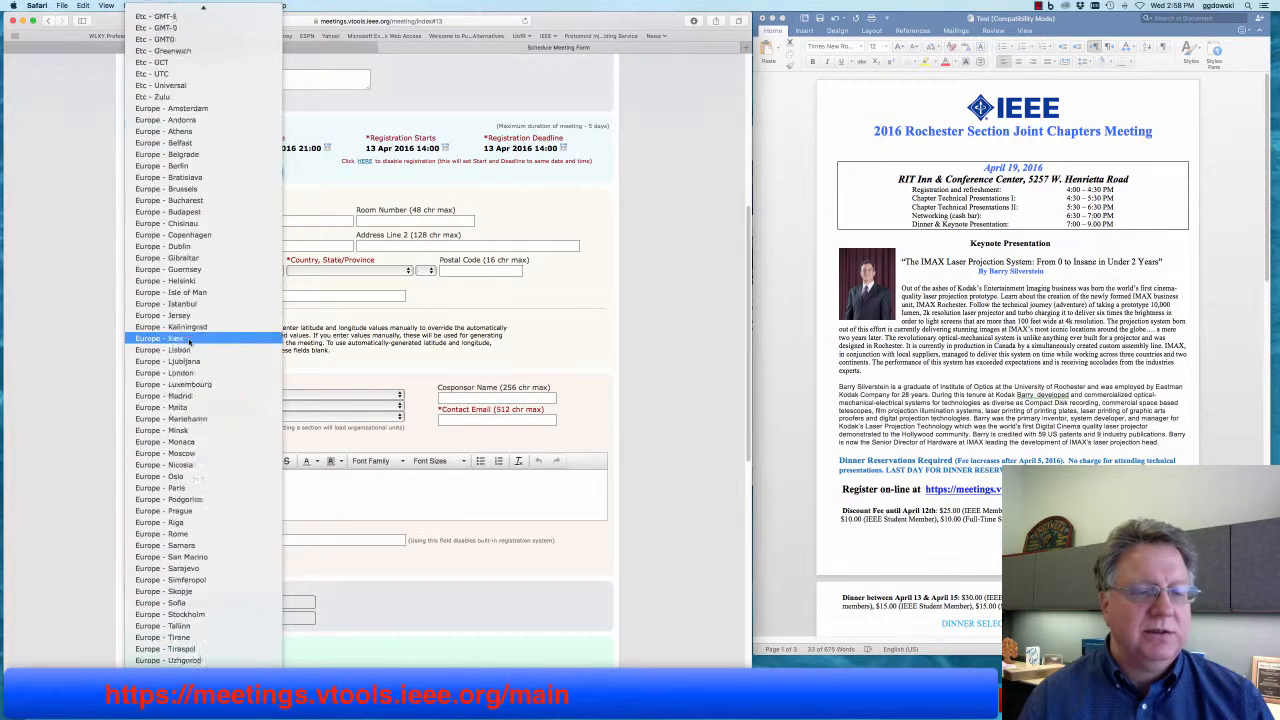
{"action": "scroll", "coordinate": [189, 341], "scroll_direction": "down", "scroll_amount": 20}
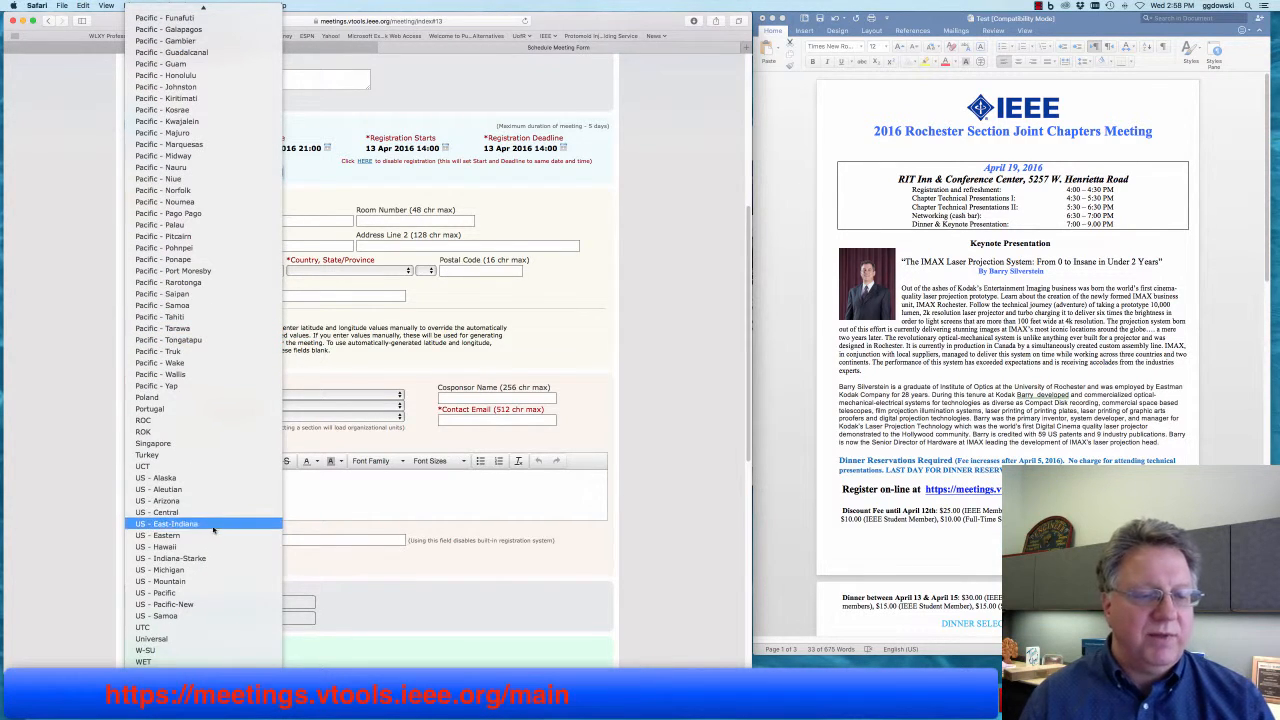
{"action": "left_click", "coordinate": [212, 535]}
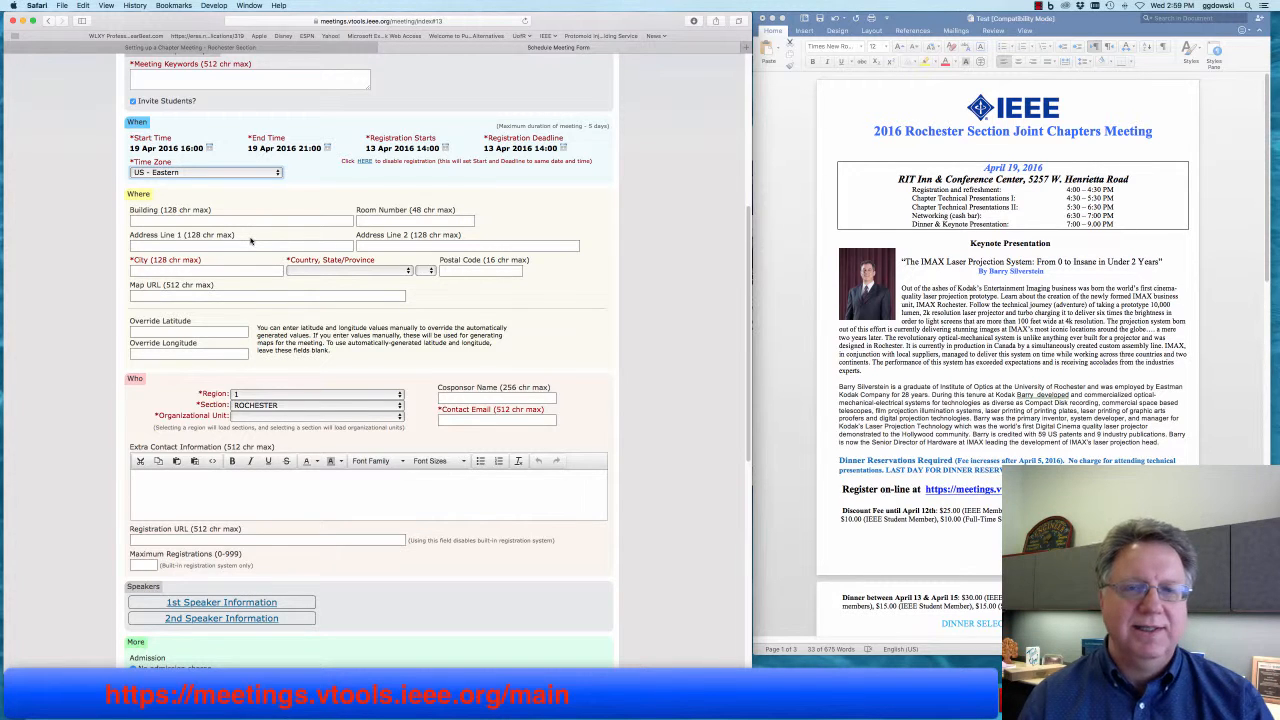
- Copy 'RIT Inn & Conference Center' from the Word flyer into the Building field
{"action": "left_click", "coordinate": [949, 352]}
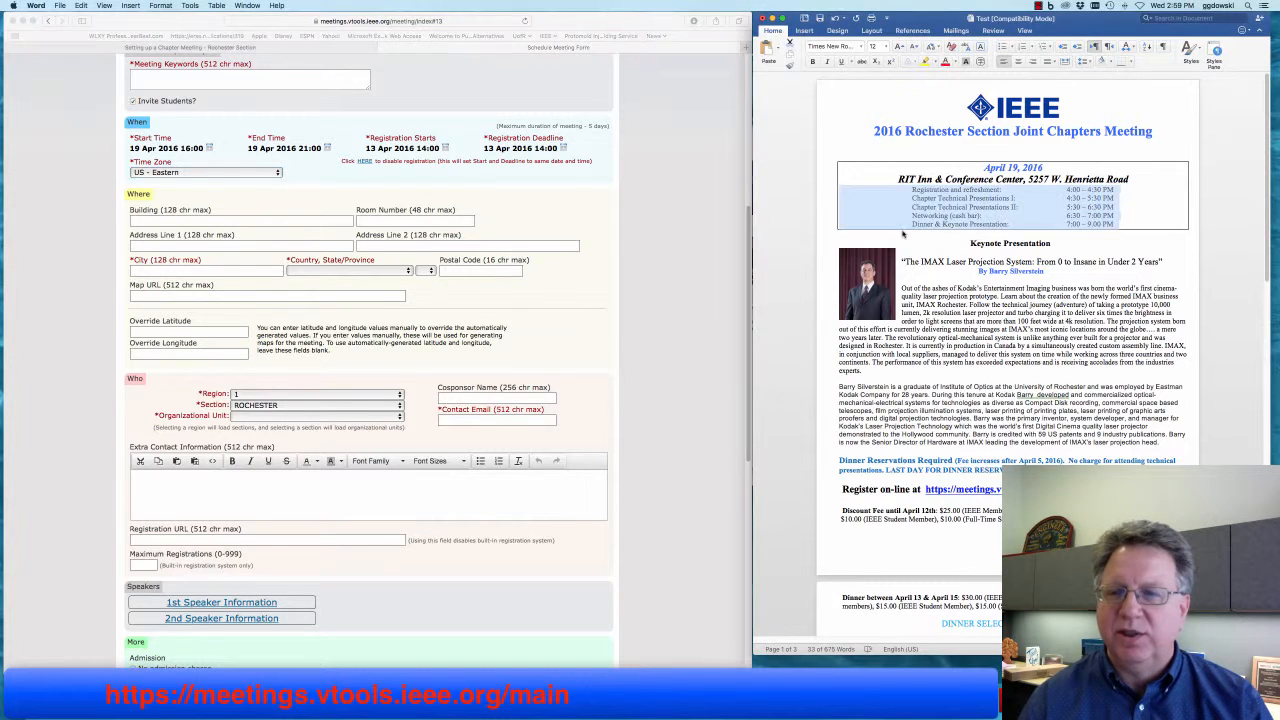
{"action": "left_click", "coordinate": [898, 180]}
{"action": "left_click_drag", "start_coordinate": [898, 180], "coordinate": [1022, 181]}
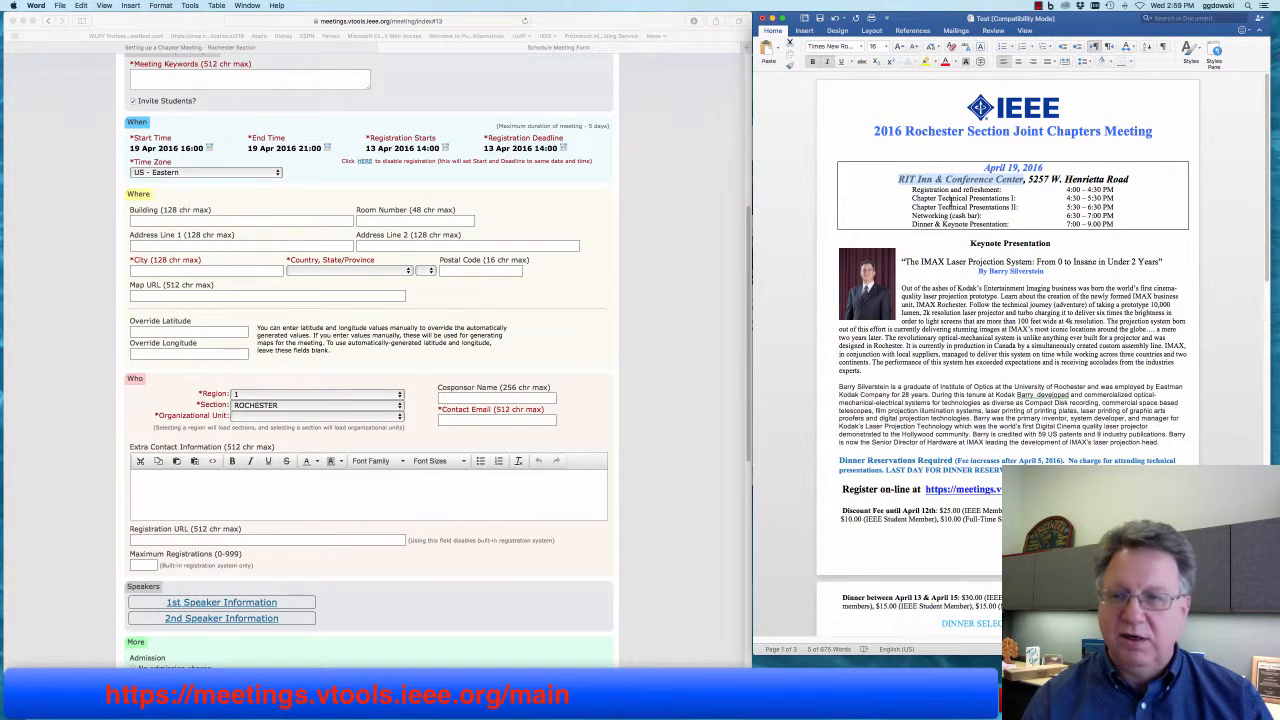
{"action": "right_click", "coordinate": [949, 183]}
{"action": "left_click", "coordinate": [962, 198]}
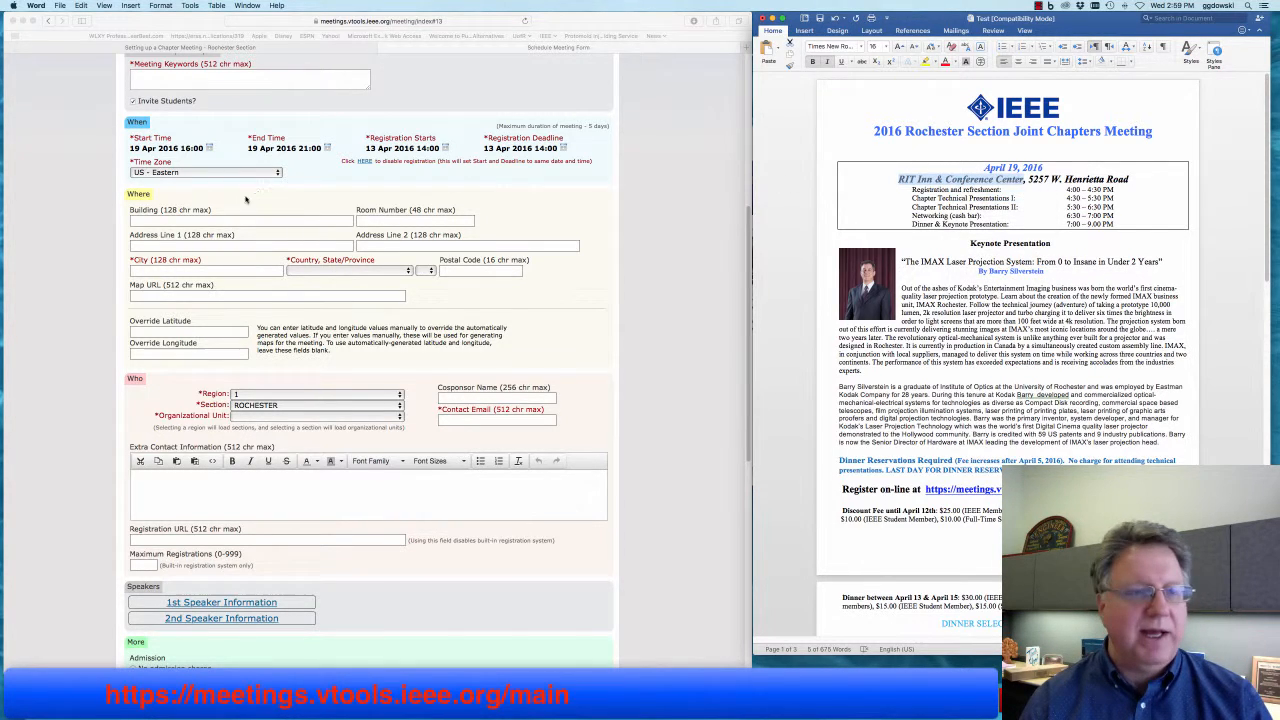
{"action": "left_click", "coordinate": [246, 200]}
{"action": "left_click", "coordinate": [238, 220]}
{"action": "right_click", "coordinate": [231, 218]}
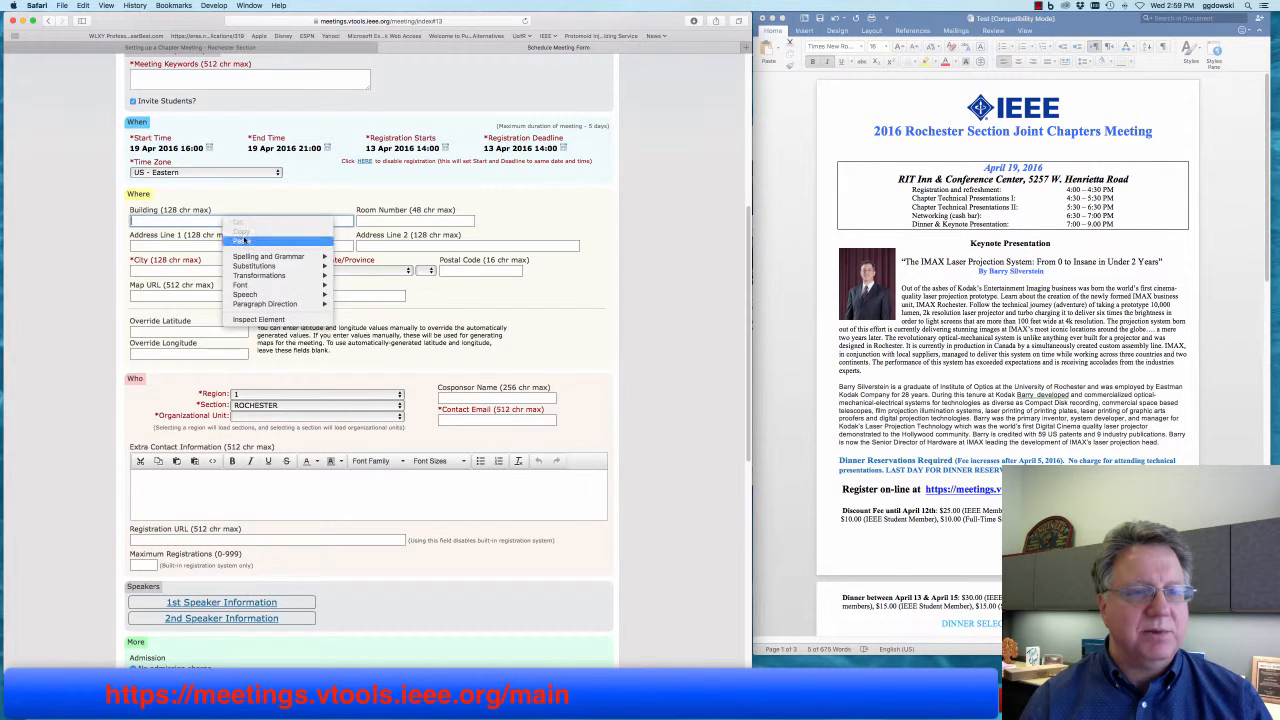
{"action": "left_click", "coordinate": [244, 241]}
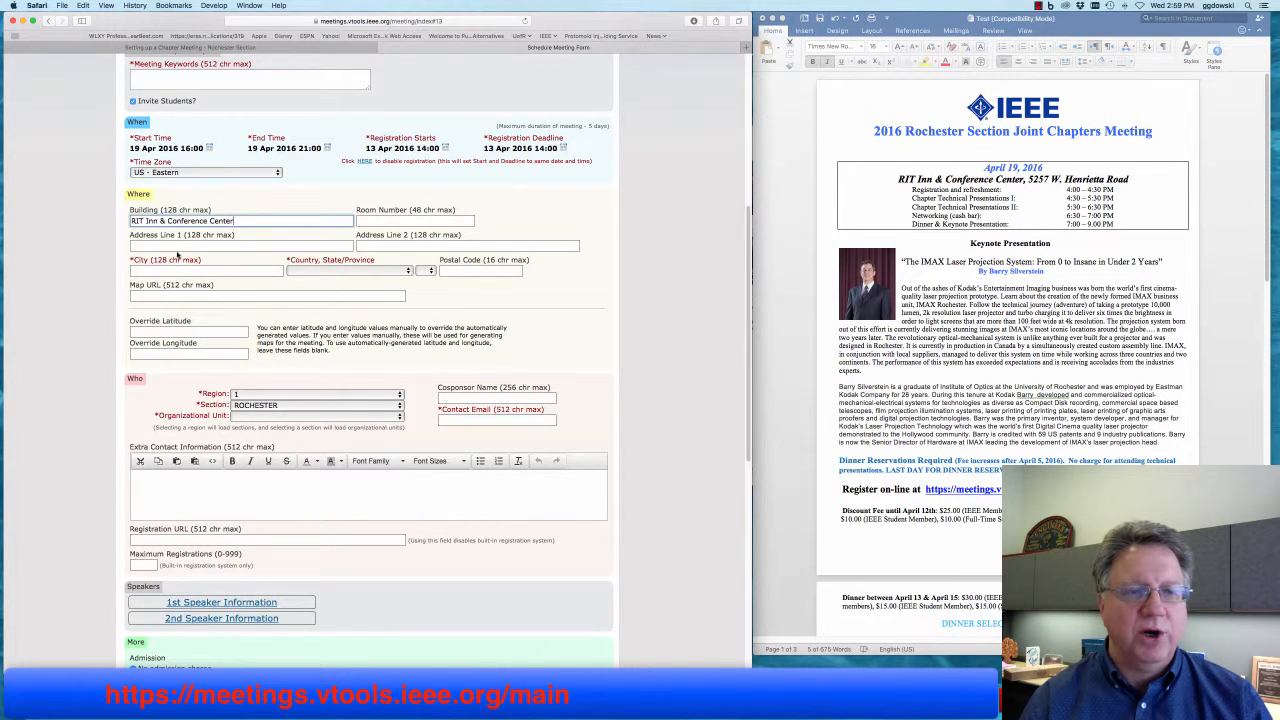
{"action": "left_click", "coordinate": [178, 245]}
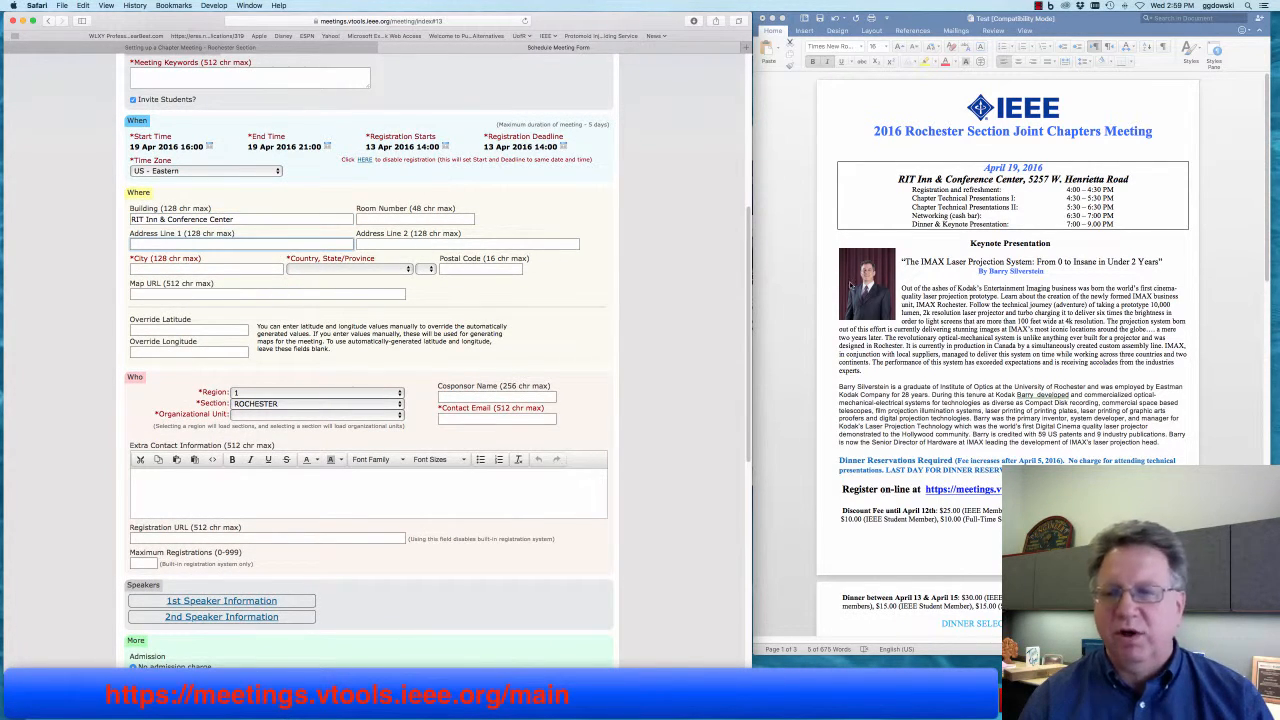
{"action": "left_click_drag", "start_coordinate": [898, 179], "coordinate": [1128, 179]}
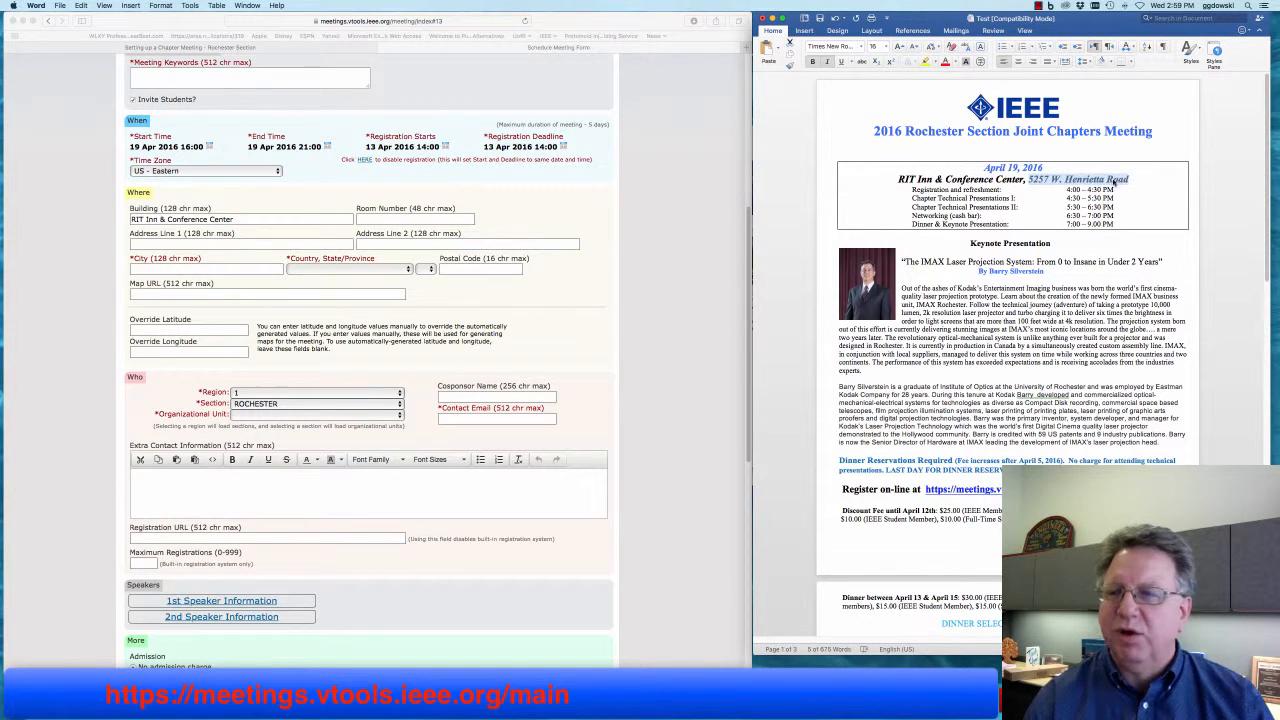
{"action": "right_click", "coordinate": [1113, 181]}
{"action": "left_click", "coordinate": [1127, 193]}
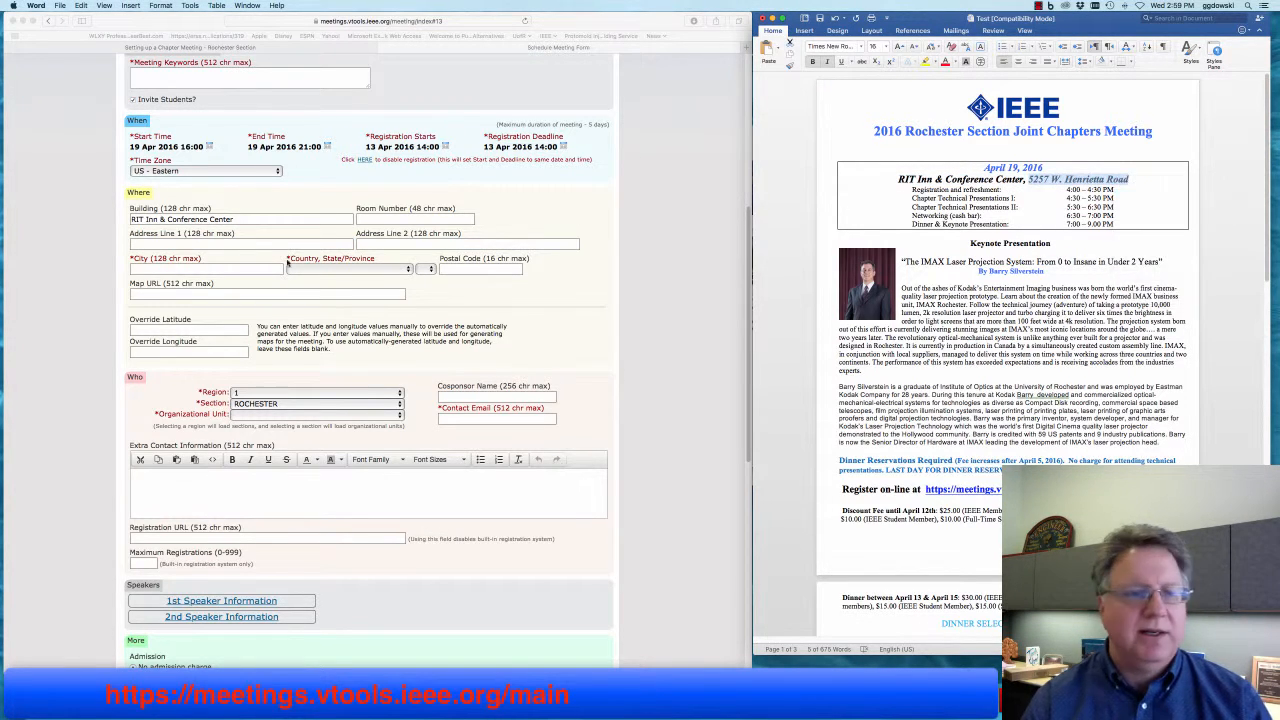
{"action": "left_click", "coordinate": [159, 245]}
{"action": "right_click", "coordinate": [159, 245]}
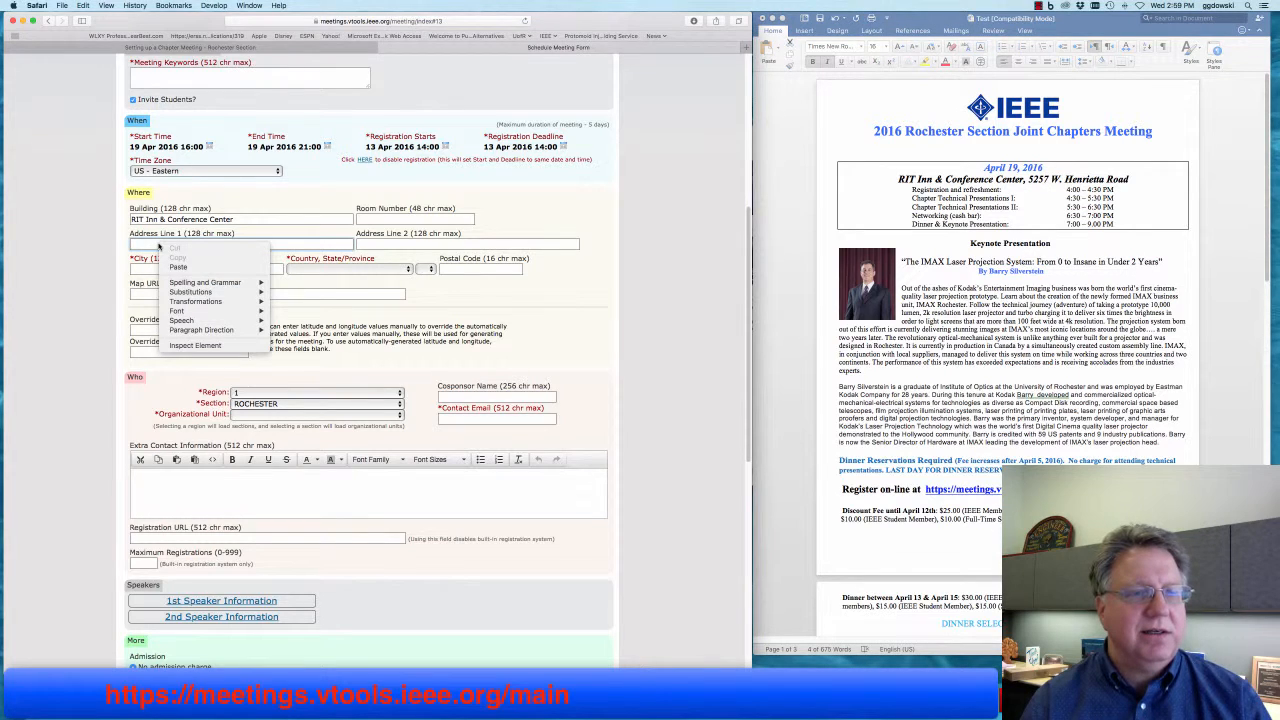
{"action": "left_click", "coordinate": [179, 268]}
- Enter Rochester as the city and choose United States as the country
{"action": "left_click", "coordinate": [172, 269]}
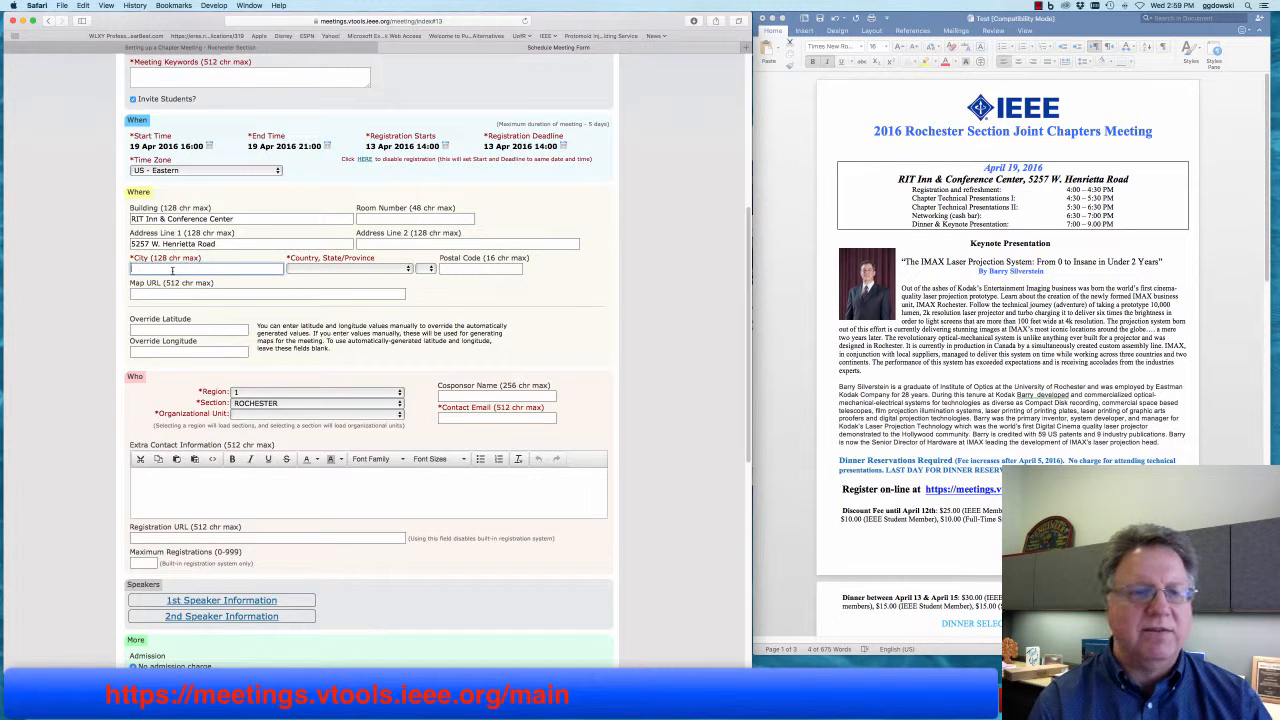
{"action": "type", "text": "Rochester"}
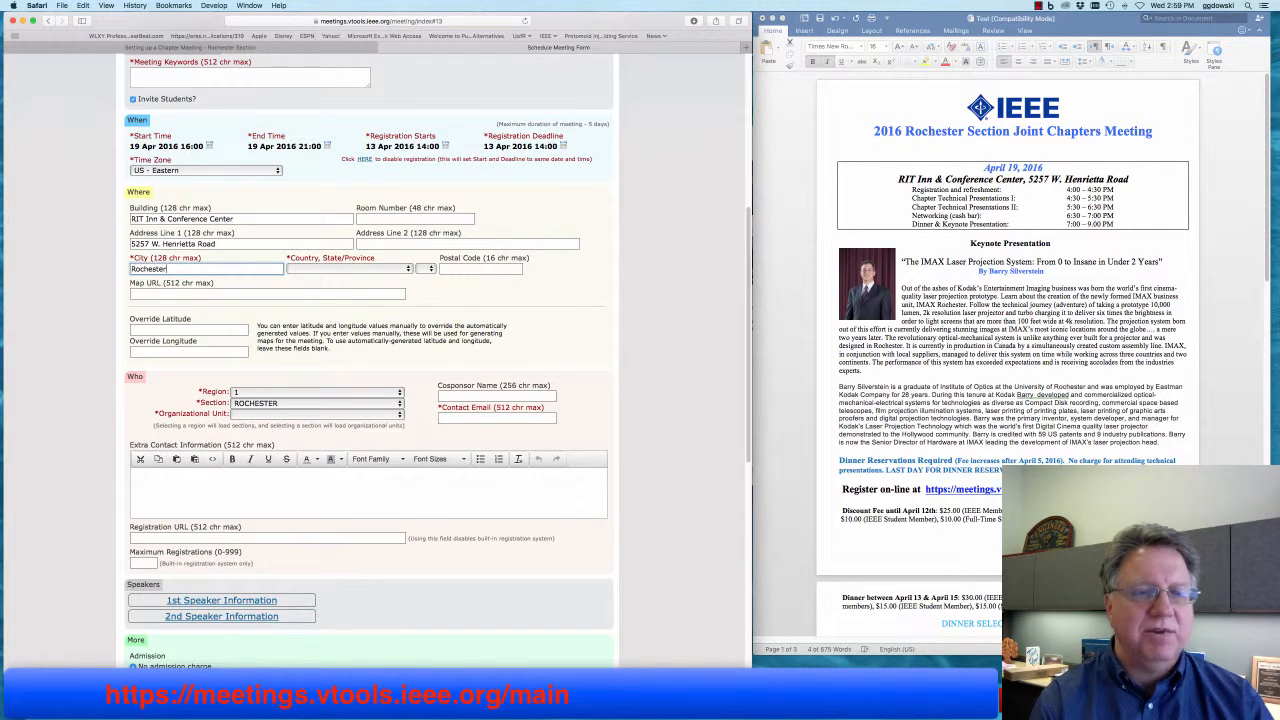
{"action": "key", "text": "Tab"}
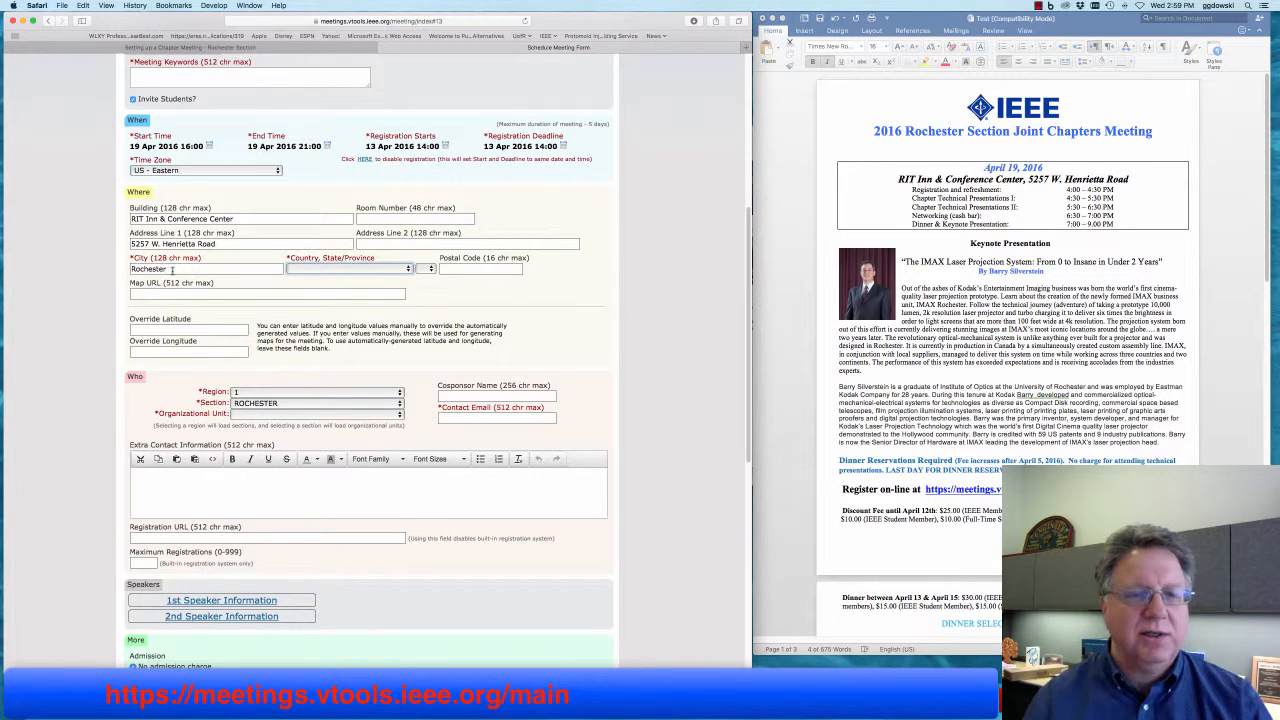
{"action": "left_click", "coordinate": [316, 268]}
{"action": "scroll", "coordinate": [338, 430], "scroll_direction": "down", "scroll_amount": 15}
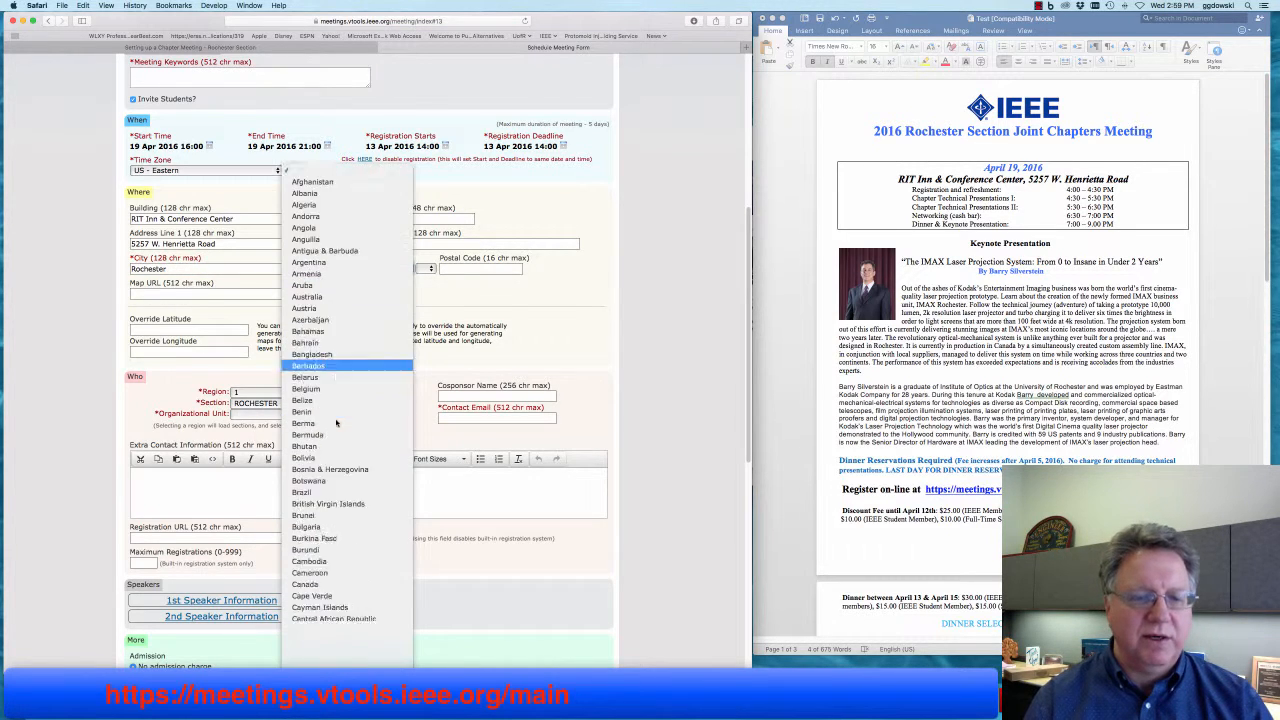
{"action": "scroll", "coordinate": [338, 430], "scroll_direction": "down", "scroll_amount": 10}
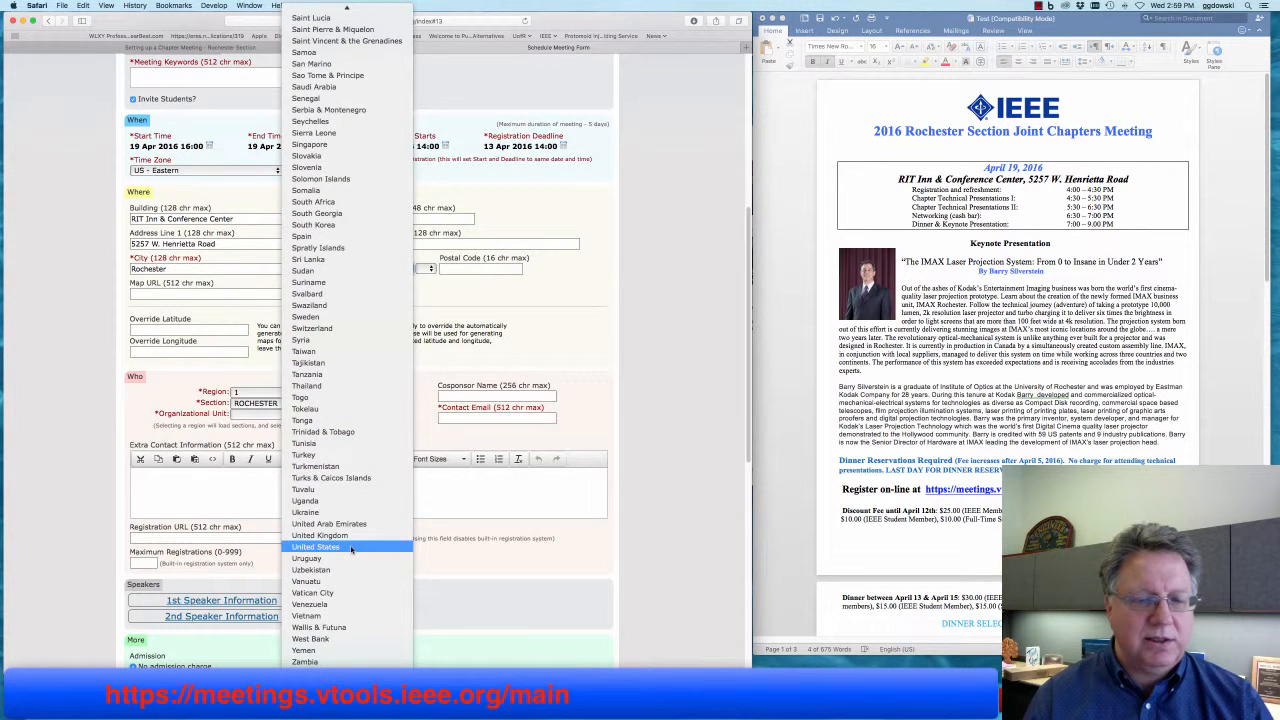
{"action": "left_click", "coordinate": [351, 548]}
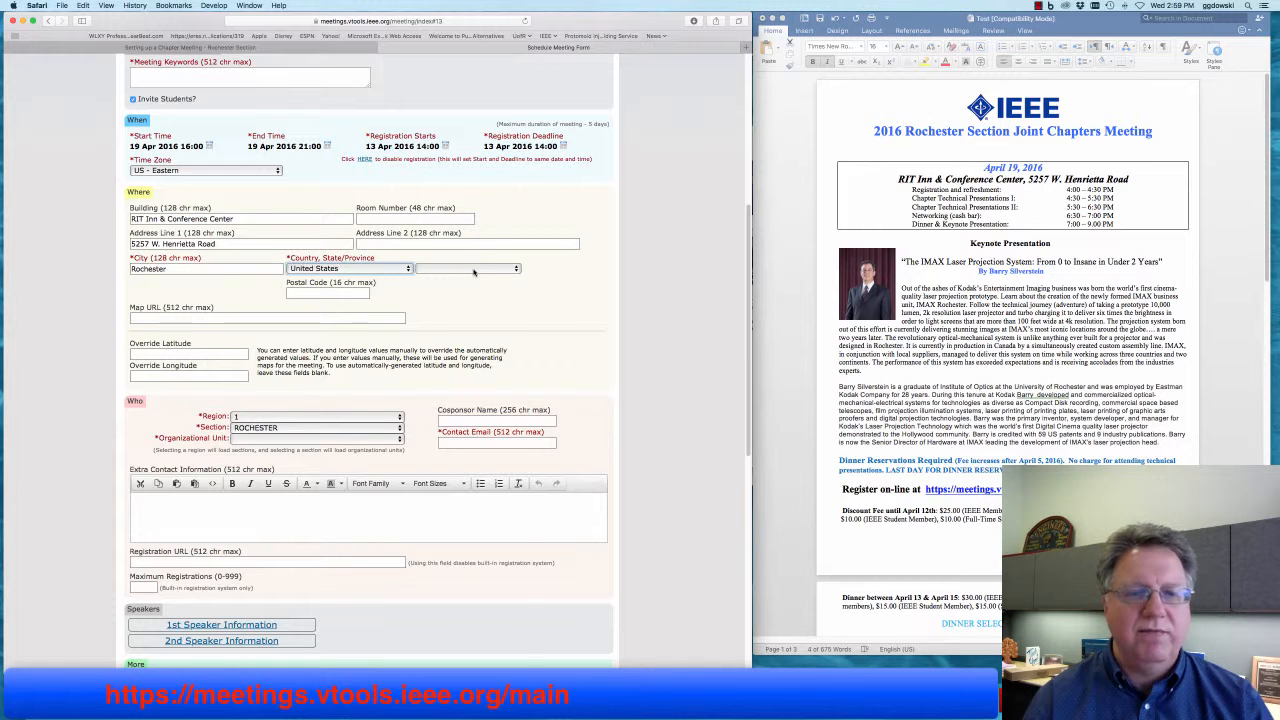
- Set the state to New York and the postal code to 14618
{"action": "left_click", "coordinate": [474, 270]}
{"action": "scroll", "coordinate": [466, 420], "scroll_direction": "down", "scroll_amount": 5}
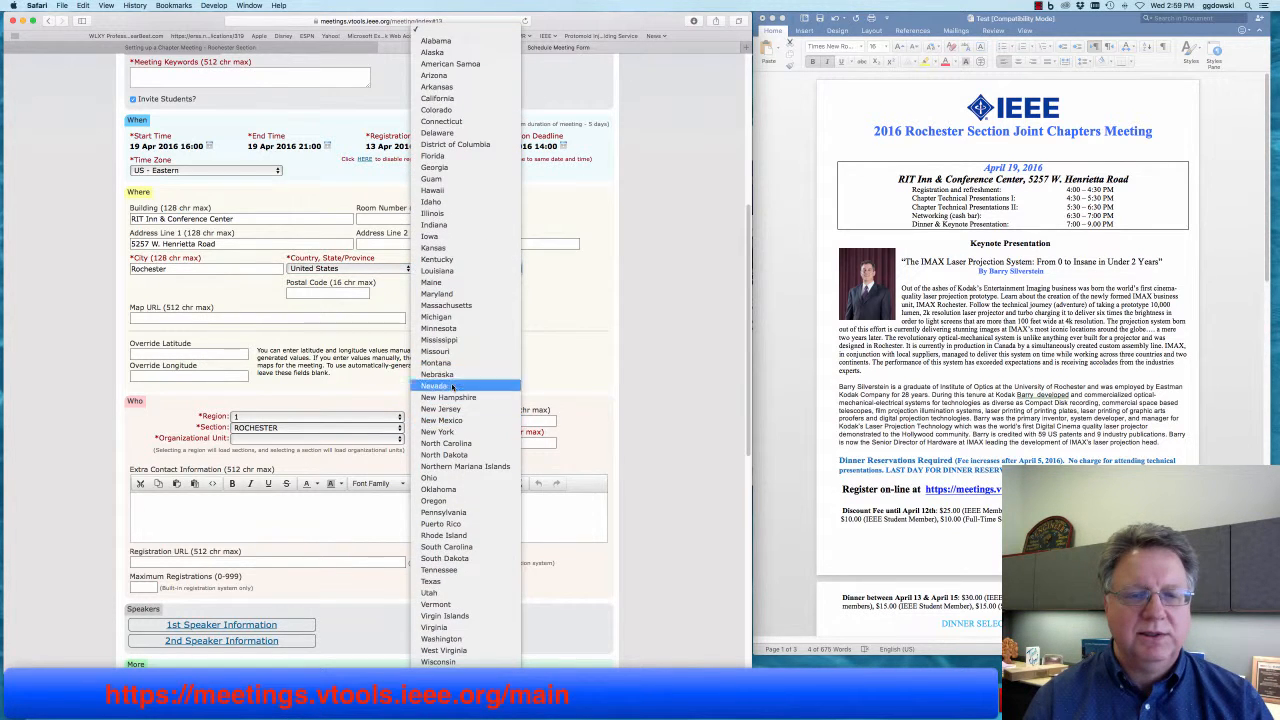
{"action": "left_click", "coordinate": [453, 432]}
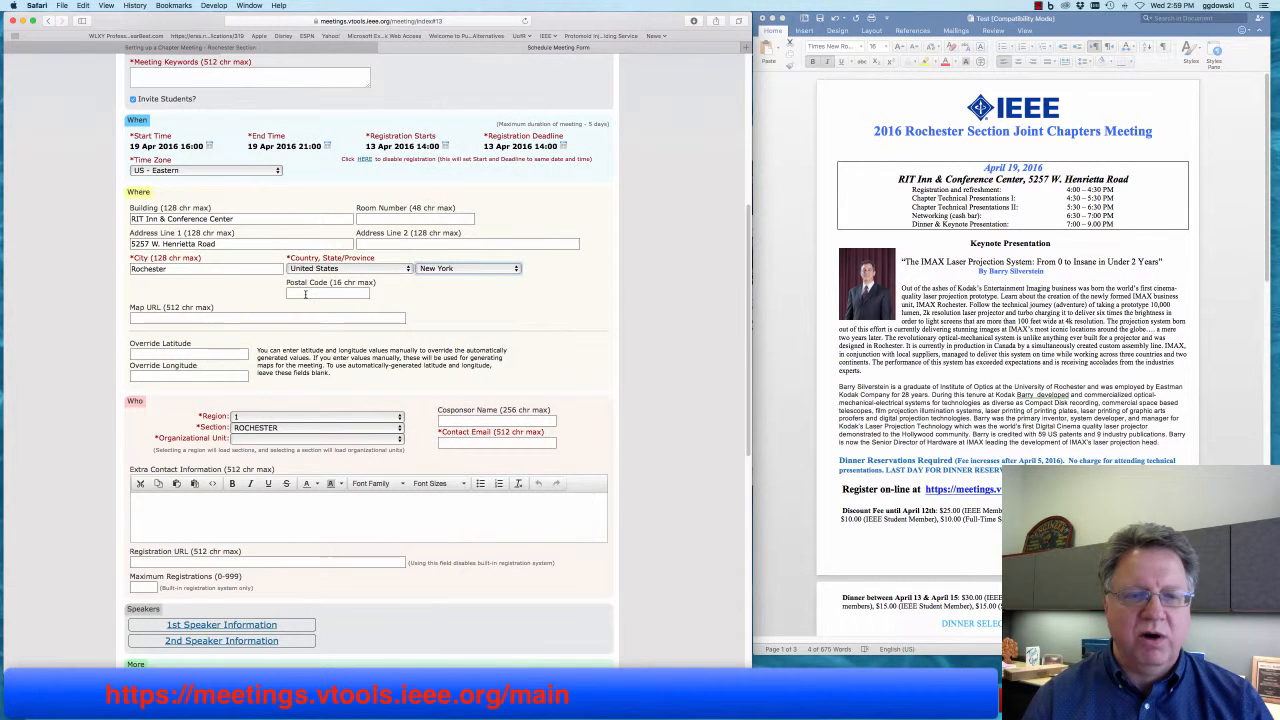
{"action": "left_click", "coordinate": [328, 294]}
{"action": "type", "text": "14618"}
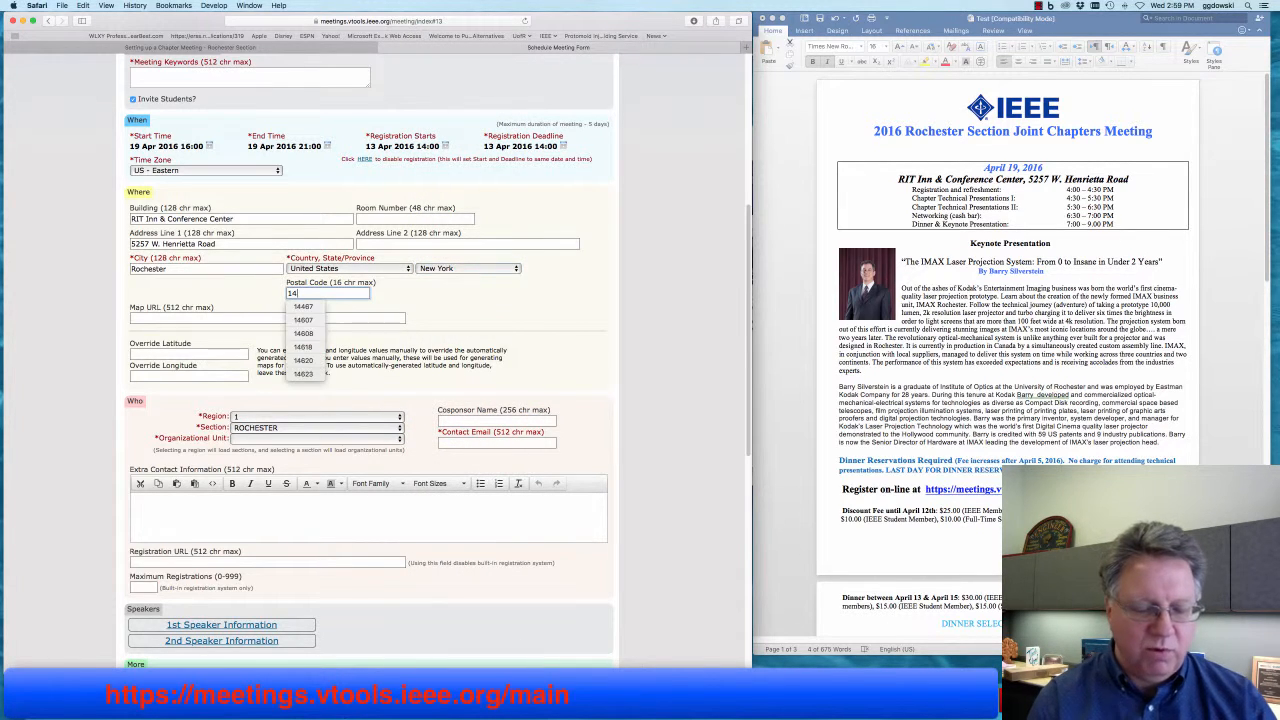
{"action": "left_click", "coordinate": [231, 317]}
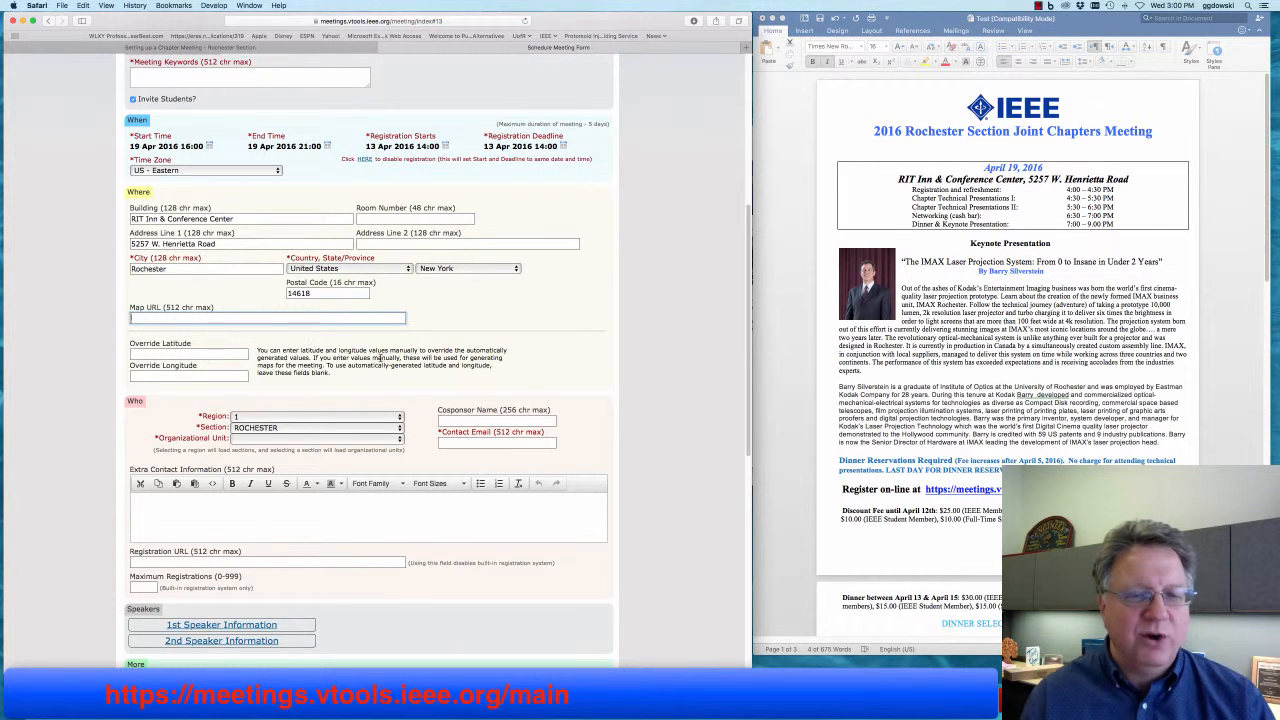
{"action": "scroll", "coordinate": [380, 357], "scroll_direction": "down", "scroll_amount": 7}
{"action": "scroll", "coordinate": [388, 357], "scroll_direction": "up", "scroll_amount": 3}
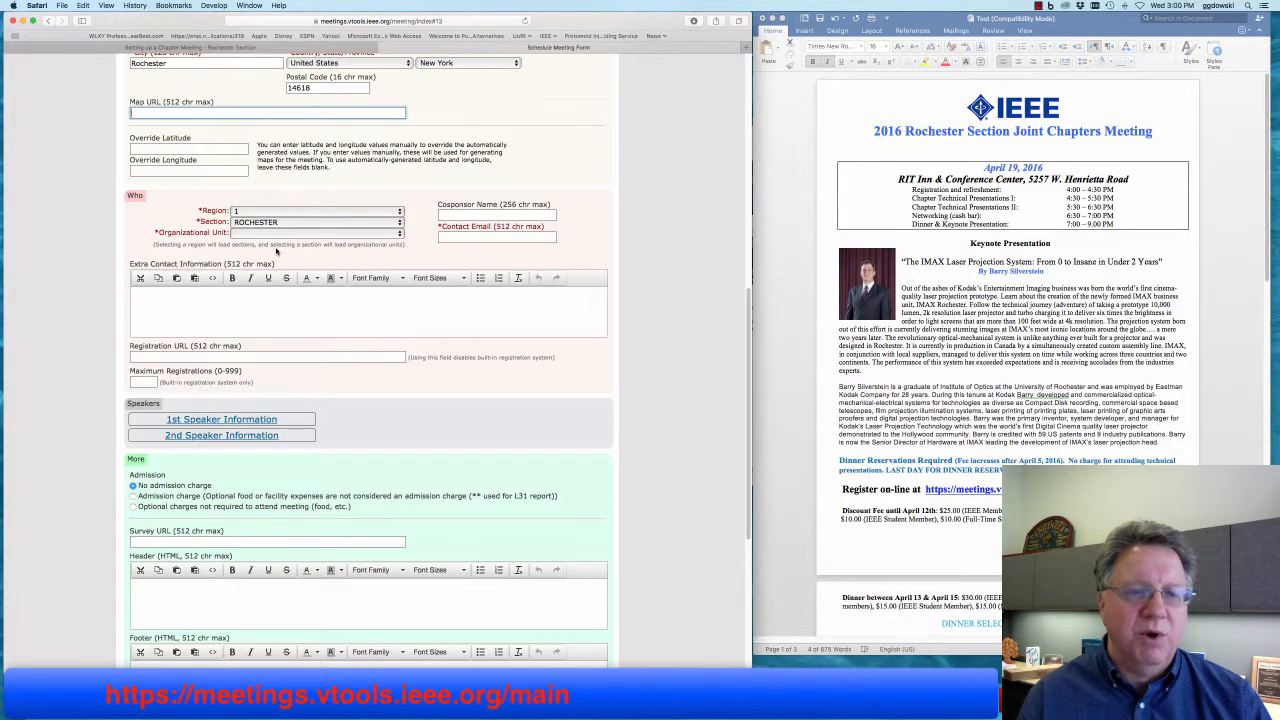
- Choose Region 1, Section ROCHESTER and Organizational Unit (section) for the meeting organizer
{"action": "left_click", "coordinate": [258, 212]}
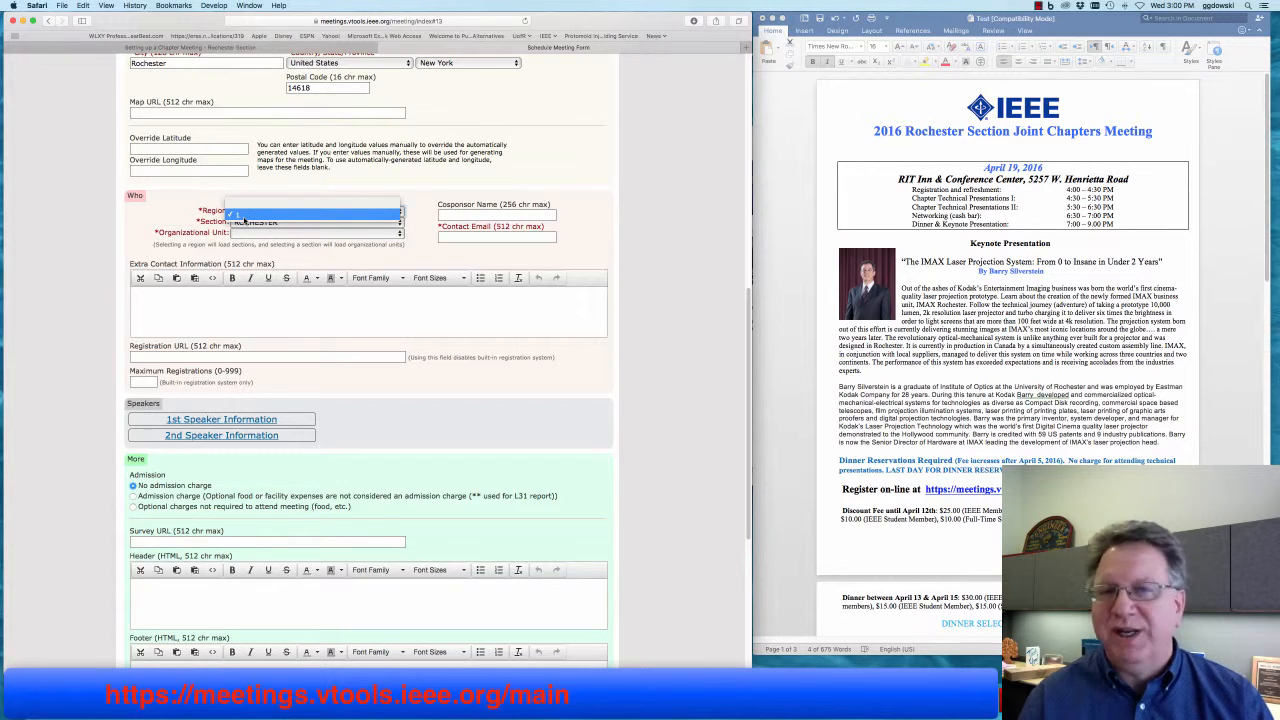
{"action": "left_click", "coordinate": [239, 216]}
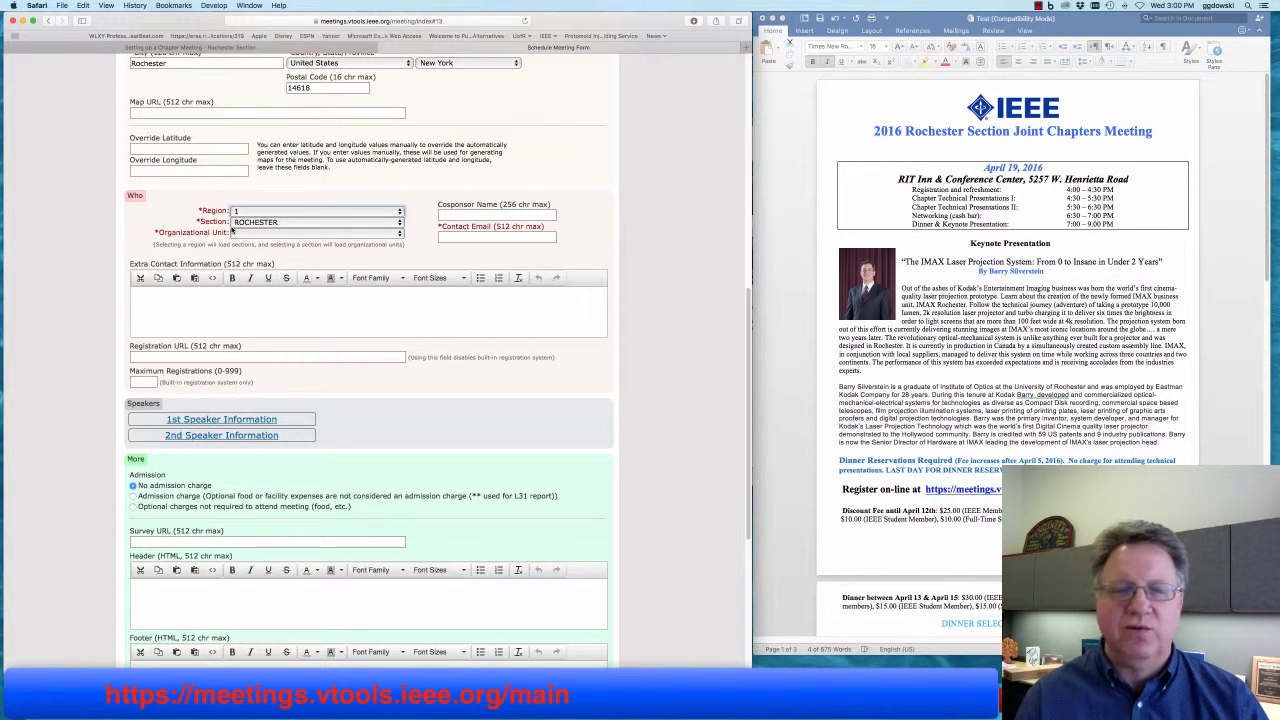
{"action": "left_click", "coordinate": [243, 225]}
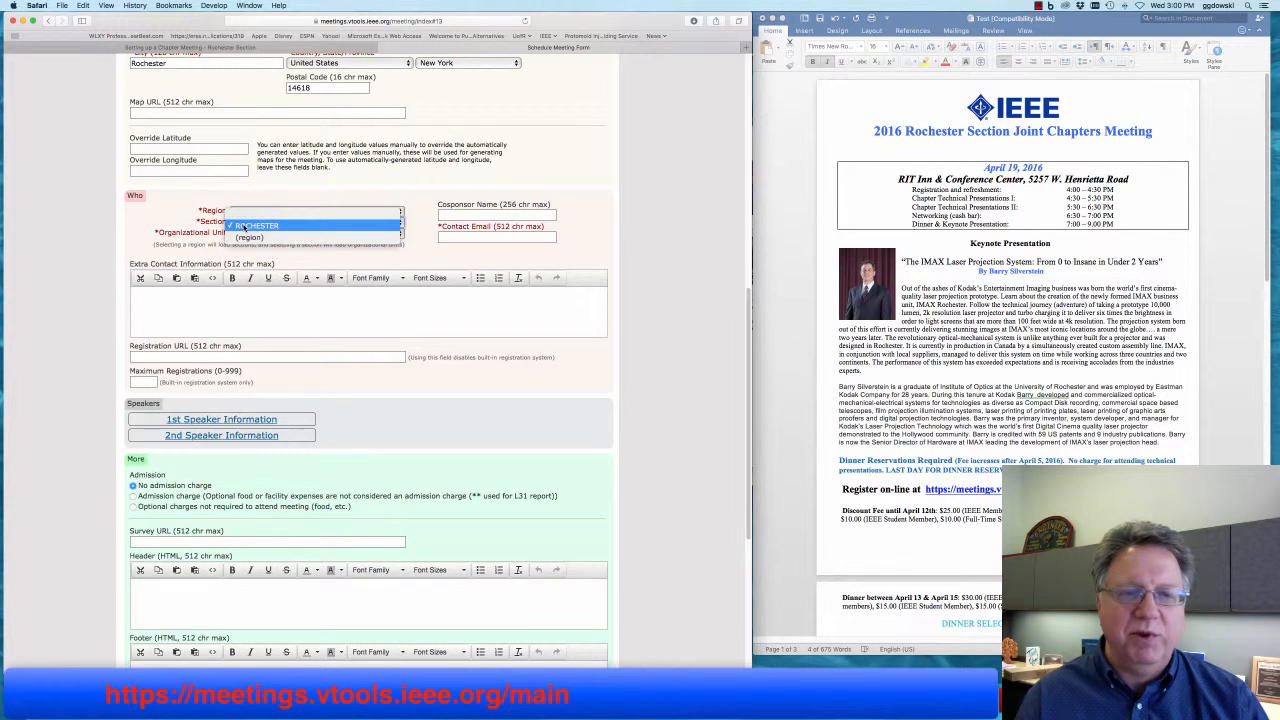
{"action": "left_click", "coordinate": [243, 226]}
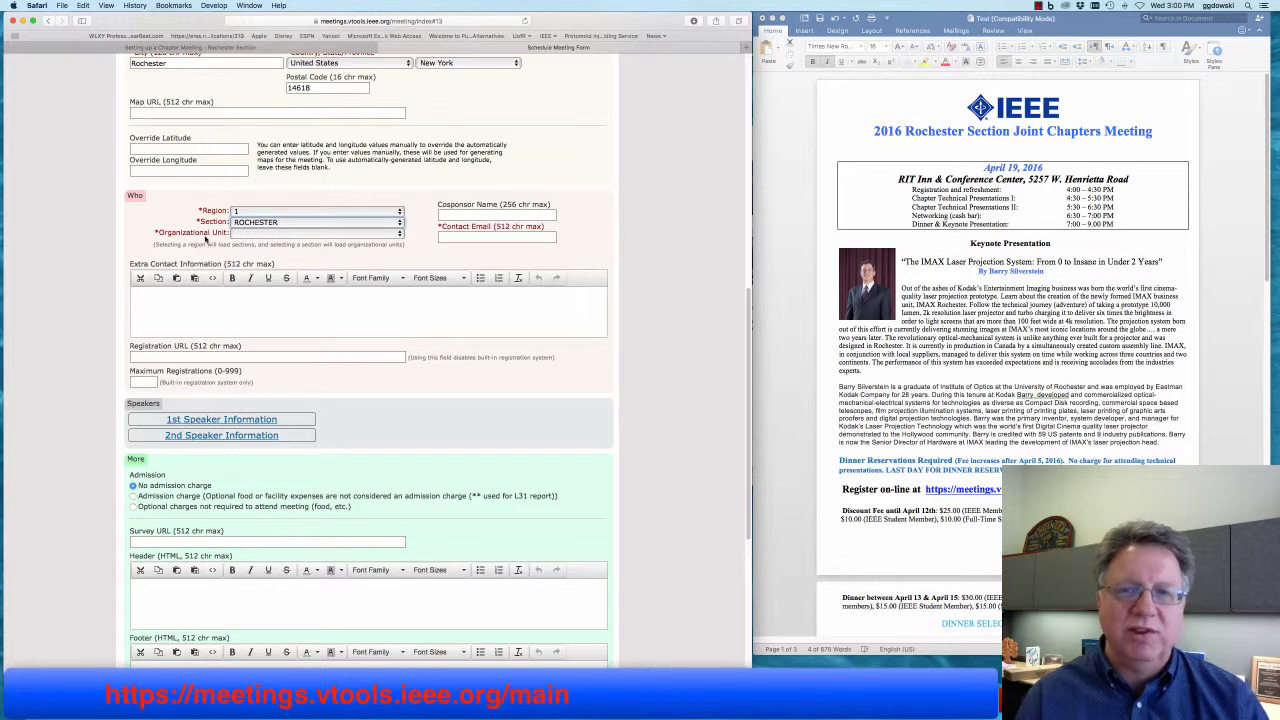
{"action": "left_click", "coordinate": [262, 234]}
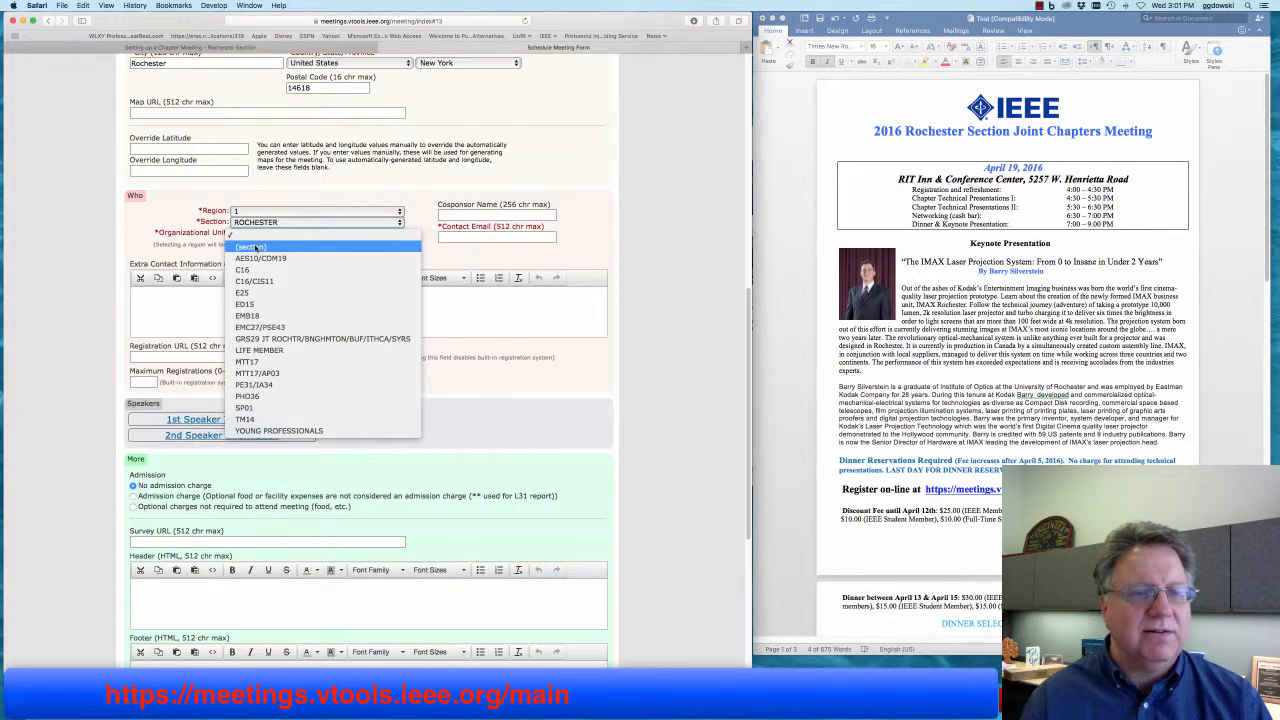
{"action": "left_click", "coordinate": [256, 247]}
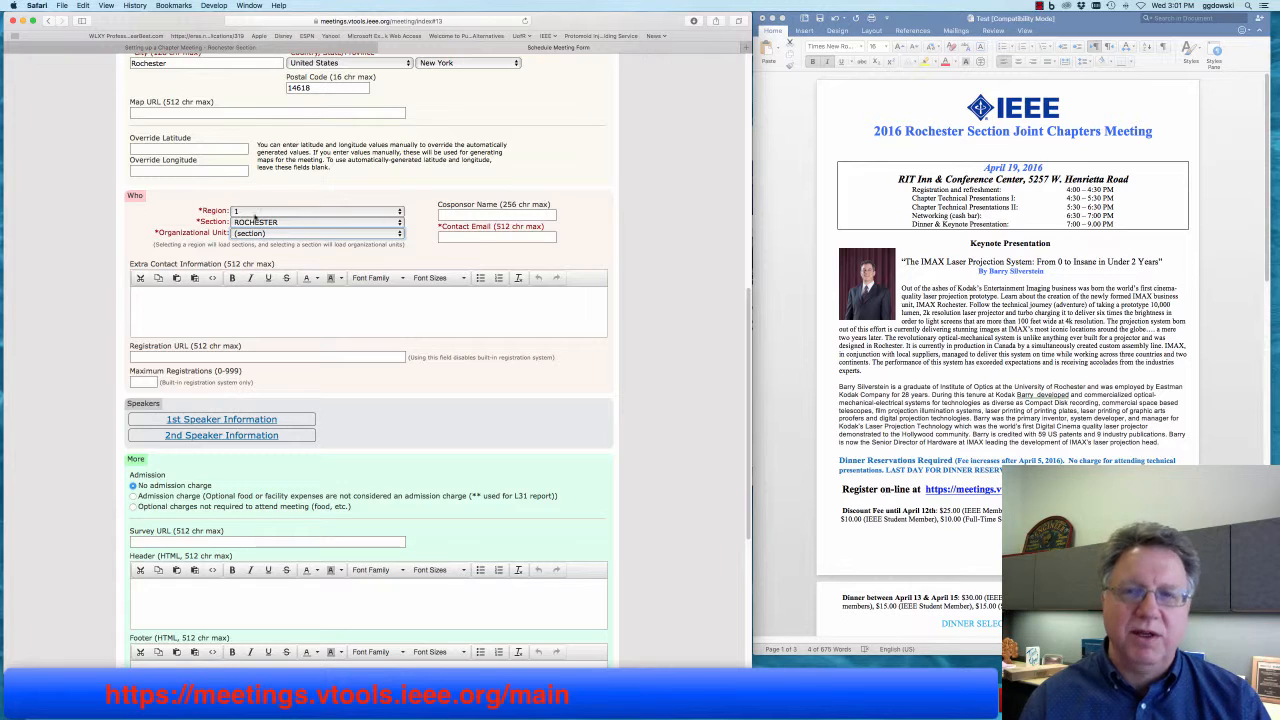
{"action": "left_click", "coordinate": [465, 237]}
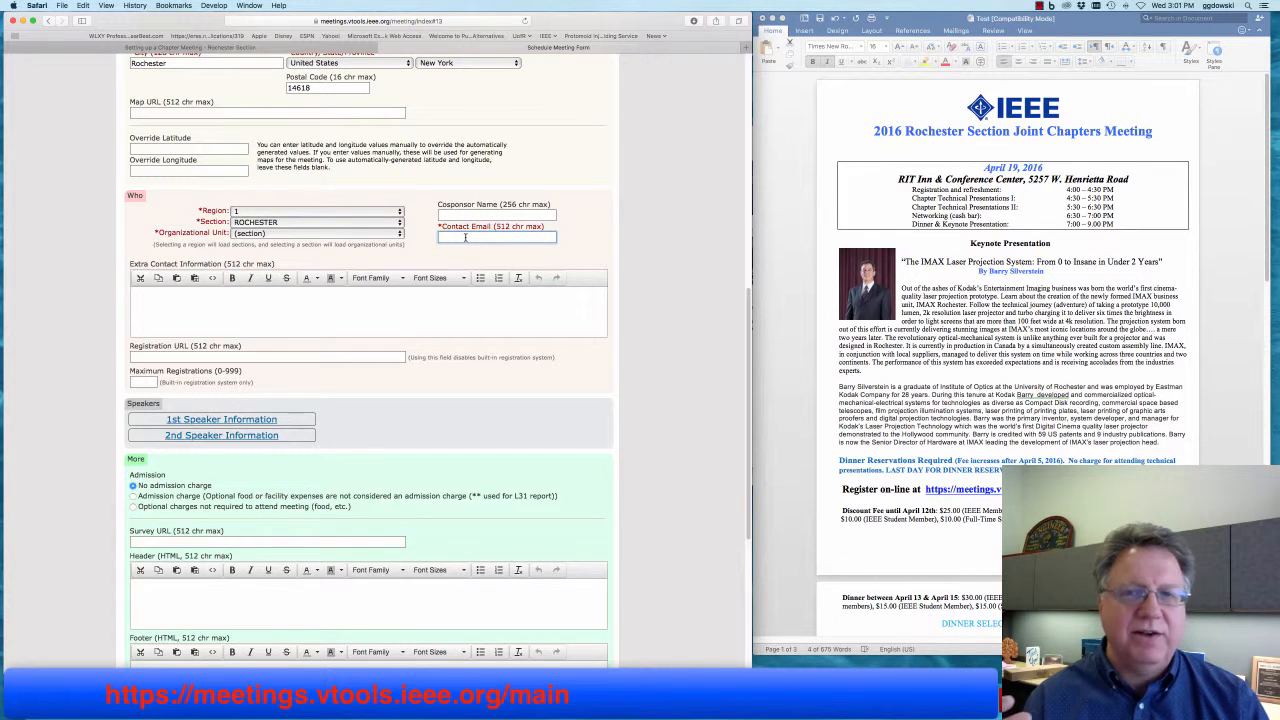
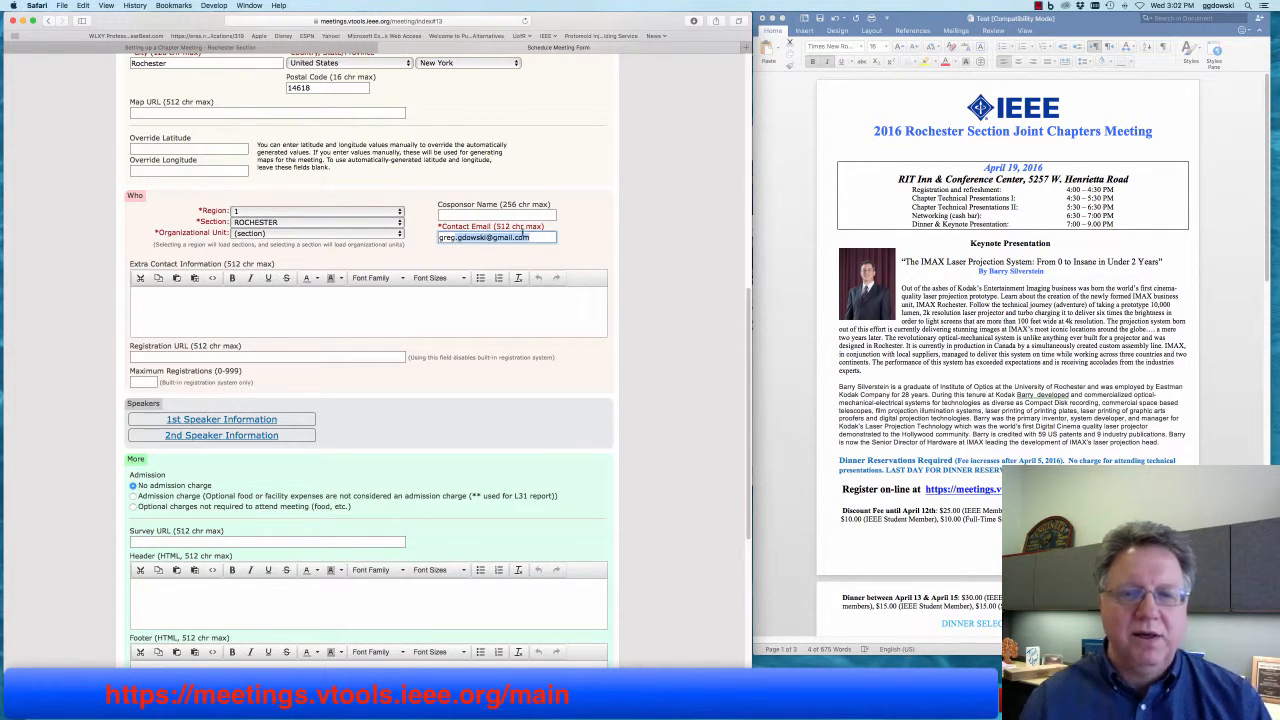
- Enter the organizer's e-mail from the autofill suggestion as Contact Email, then go back to the form after the accidental submit
{"action": "left_click", "coordinate": [538, 238]}
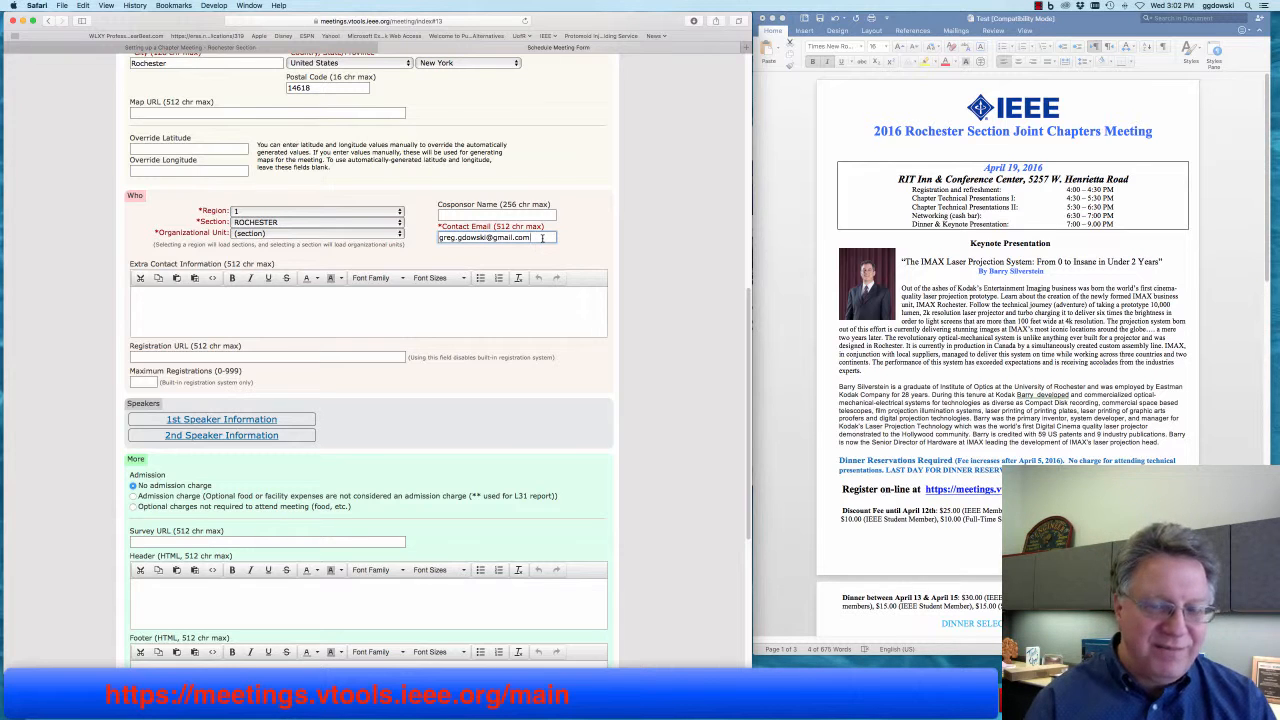
{"action": "key", "text": "Return"}
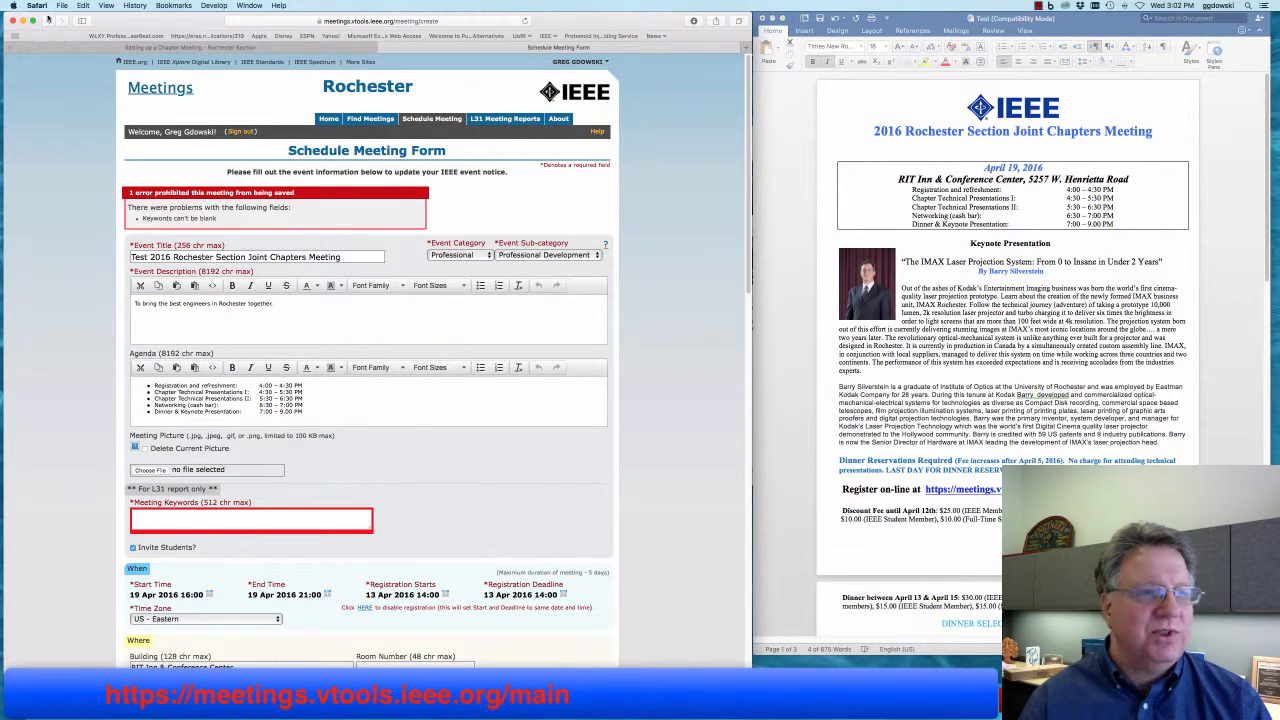
{"action": "left_click", "coordinate": [47, 20]}
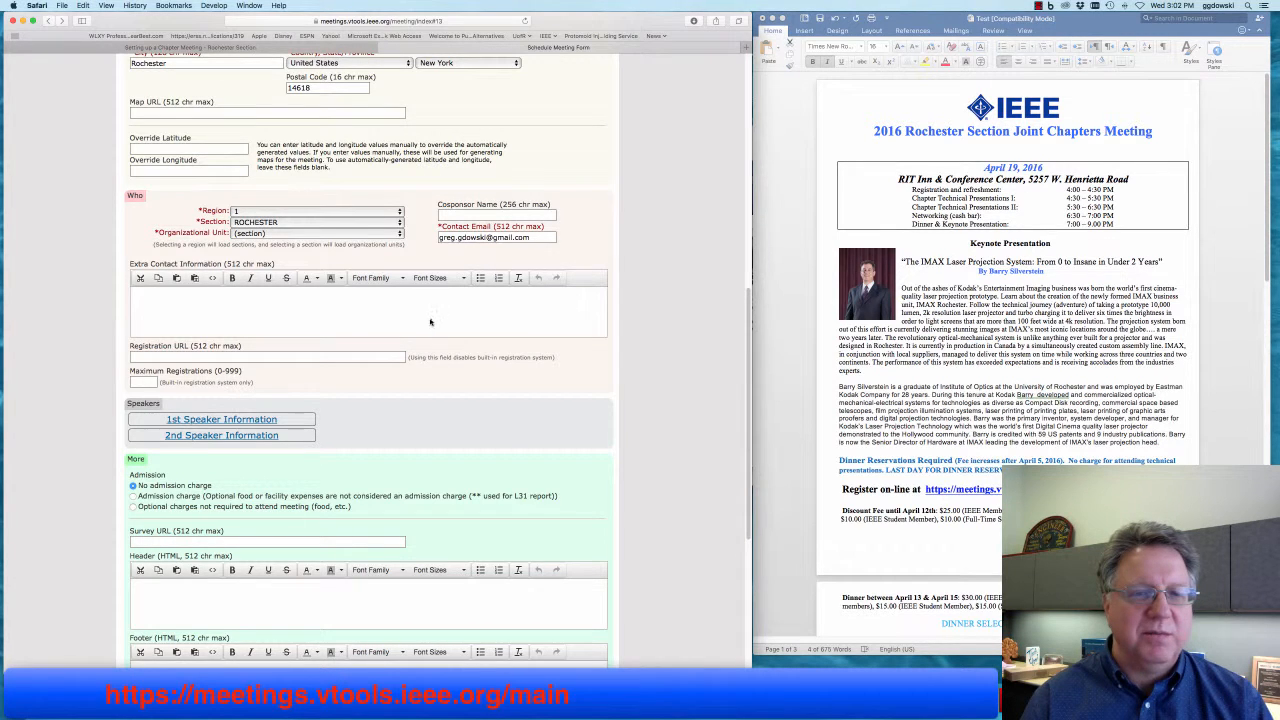
{"action": "scroll", "coordinate": [430, 323], "scroll_direction": "down", "scroll_amount": 1}
{"action": "scroll", "coordinate": [423, 323], "scroll_direction": "down", "scroll_amount": 4}
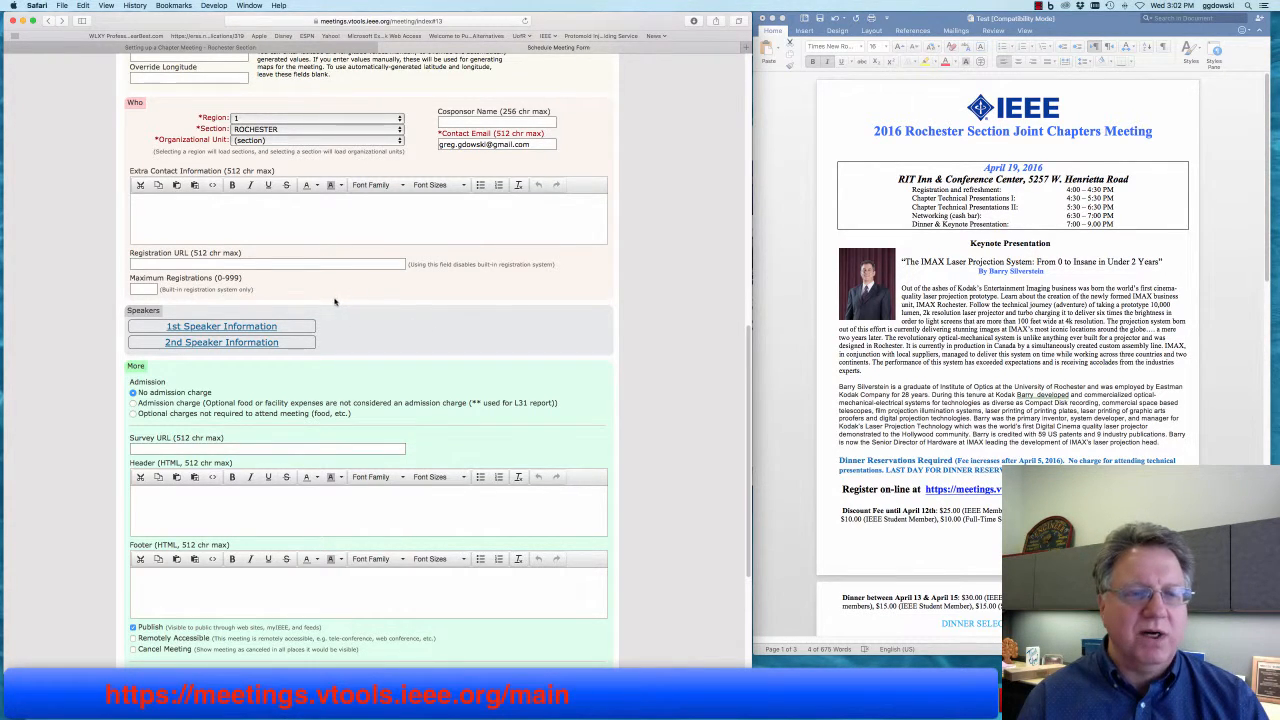
{"action": "scroll", "coordinate": [340, 302], "scroll_direction": "down", "scroll_amount": 3}
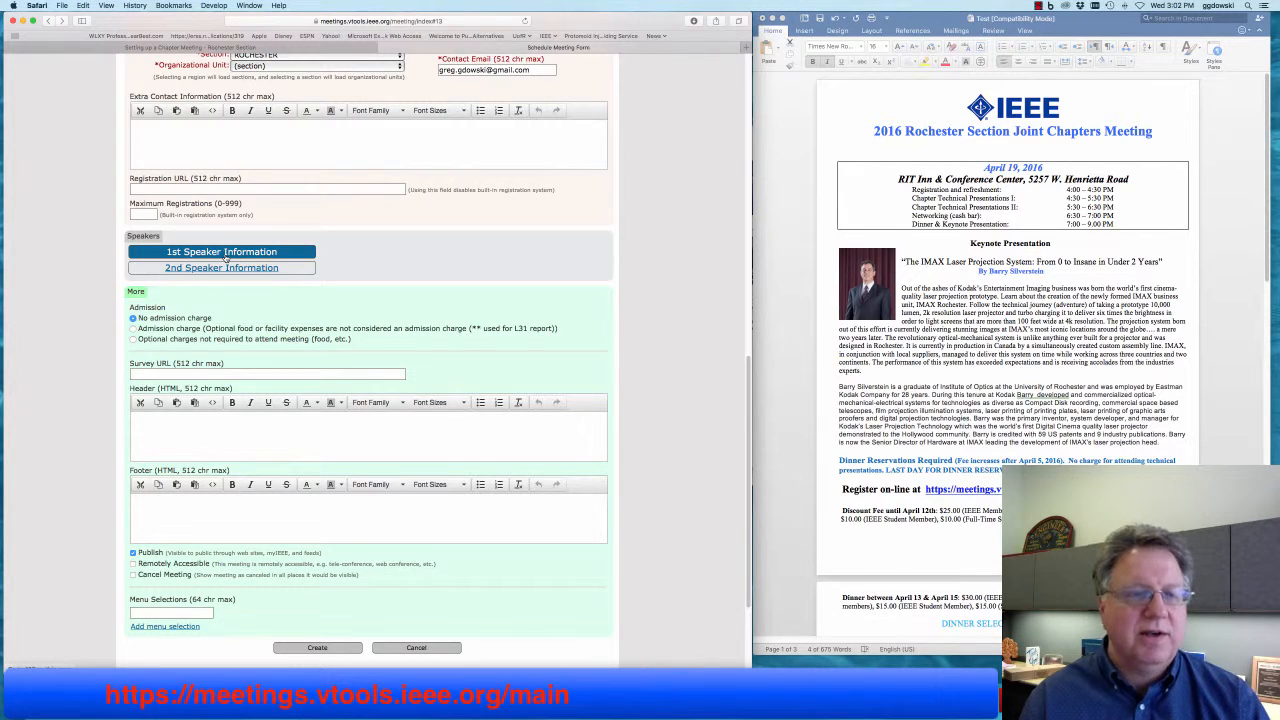
- Paste 'The IMAX Laser Projection System: From 0 to Insane in Under 2 Years' into the 1st Speaker Topic
{"action": "left_click", "coordinate": [226, 256]}
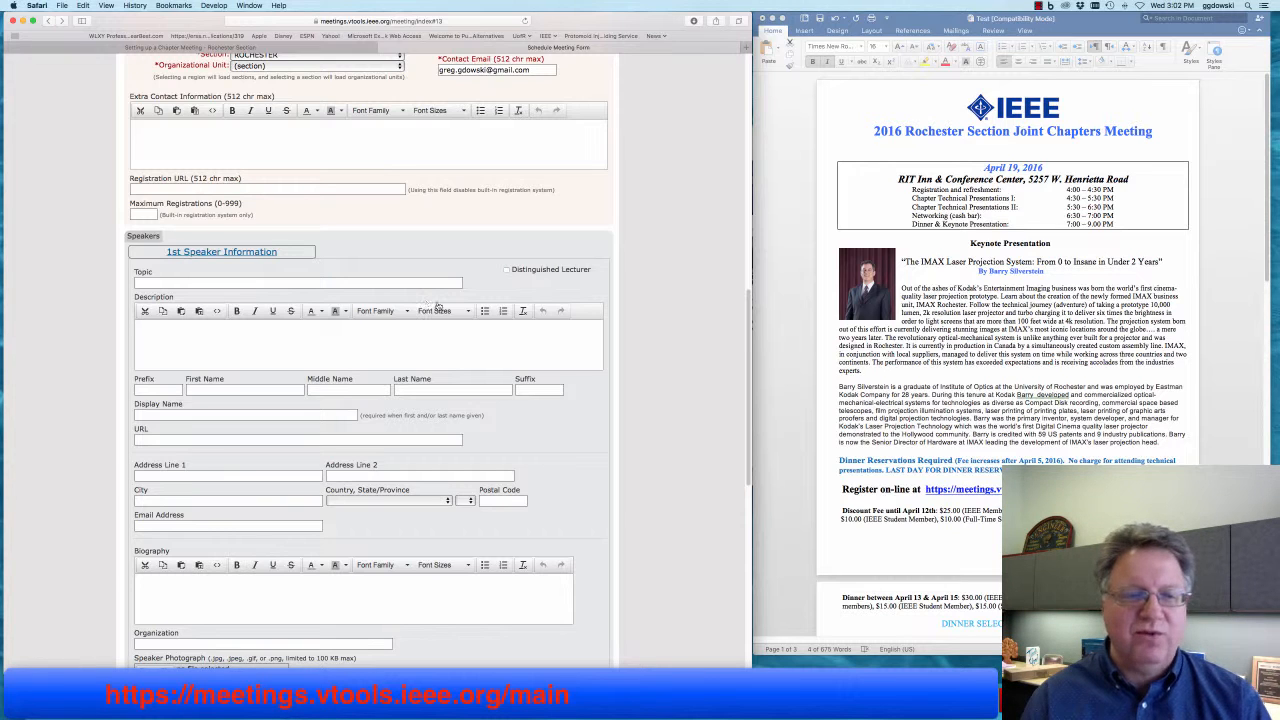
{"action": "left_click", "coordinate": [940, 357]}
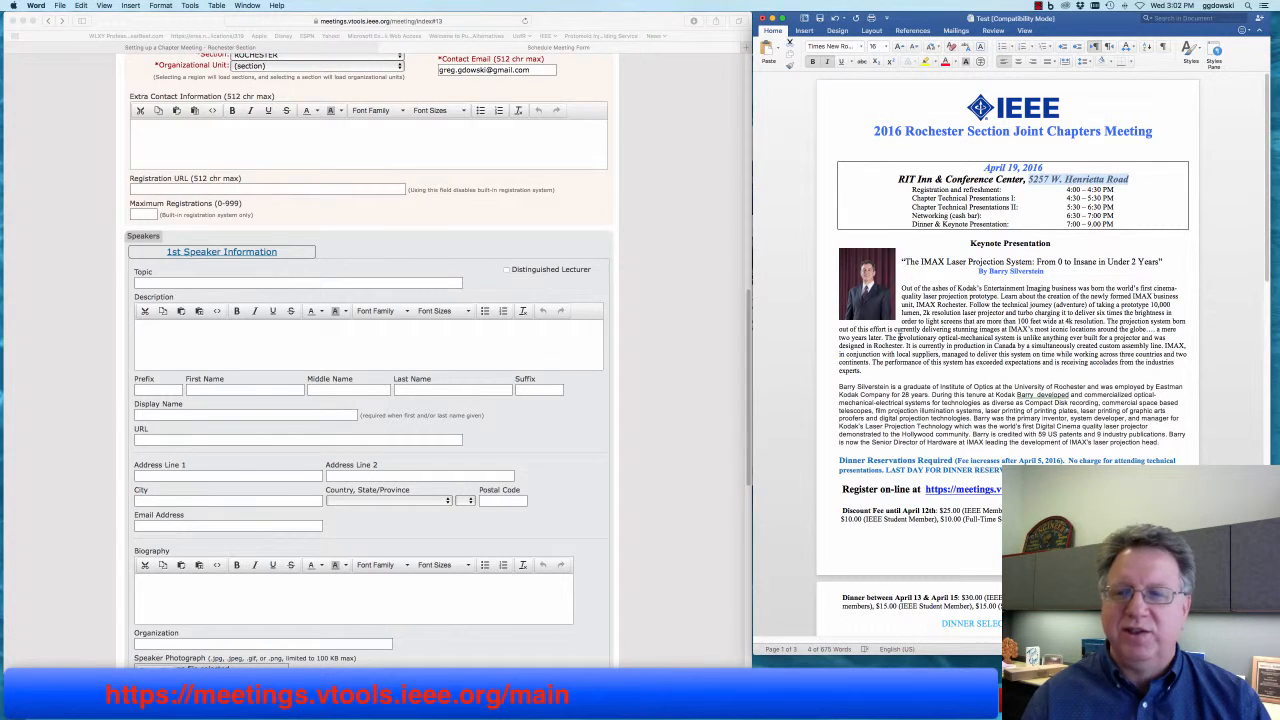
{"action": "left_click_drag", "start_coordinate": [906, 262], "coordinate": [1157, 264]}
{"action": "key", "text": "cmd+c"}
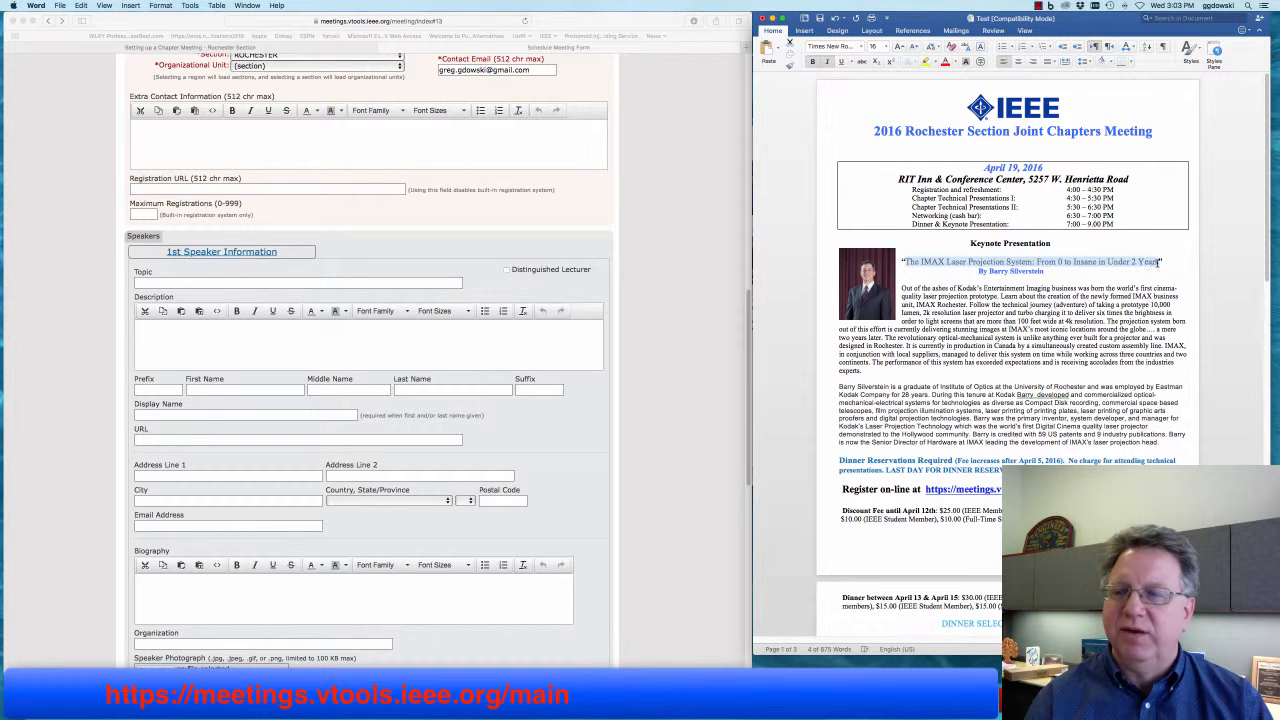
{"action": "right_click", "coordinate": [980, 267]}
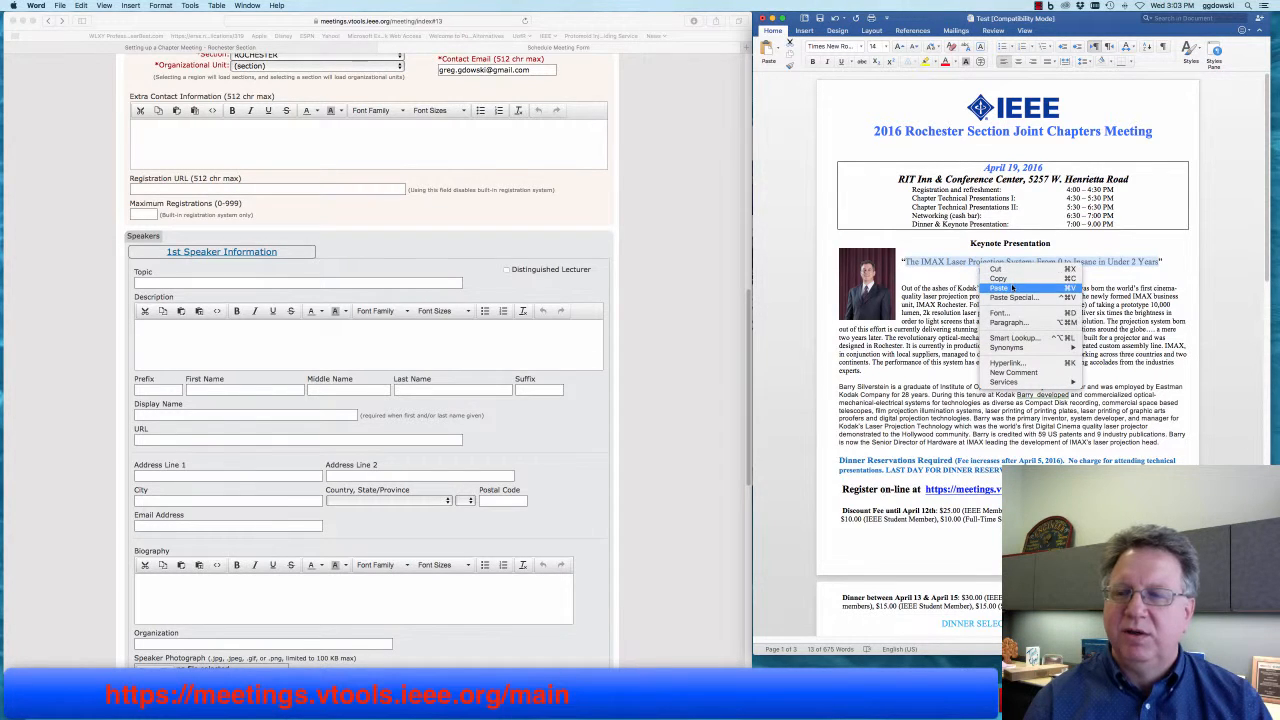
{"action": "left_click", "coordinate": [999, 279]}
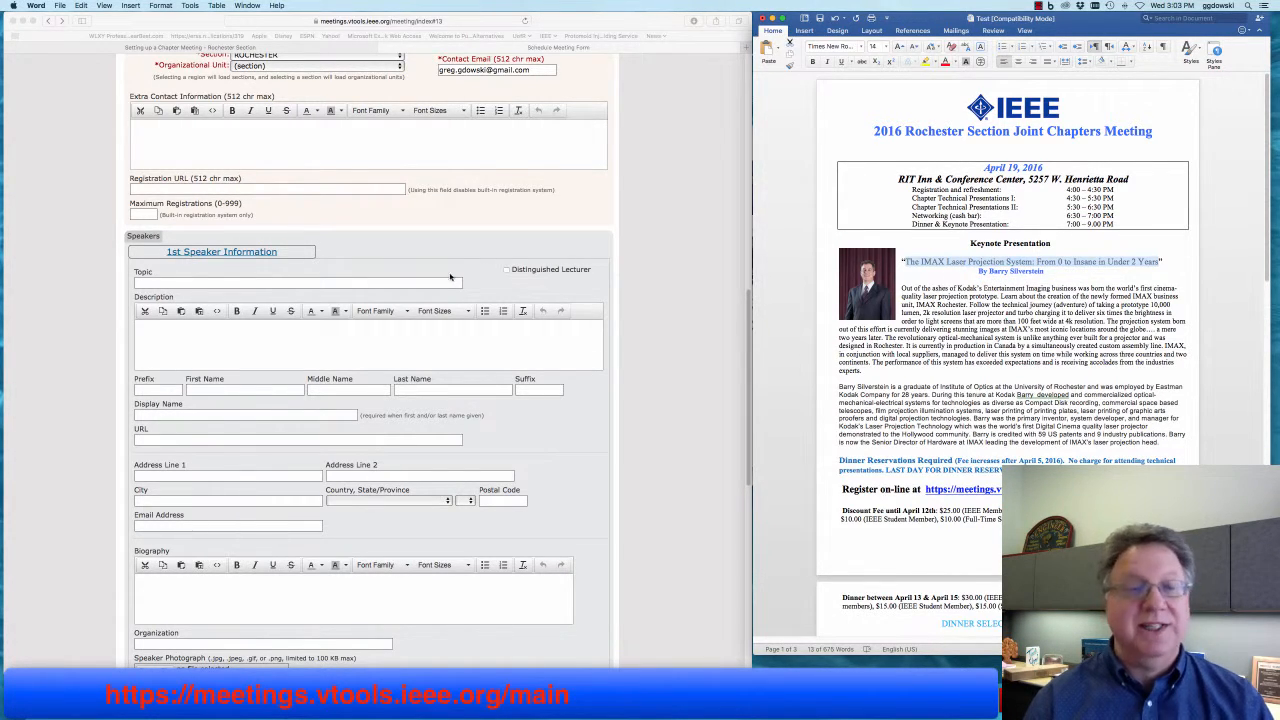
{"action": "left_click", "coordinate": [311, 283]}
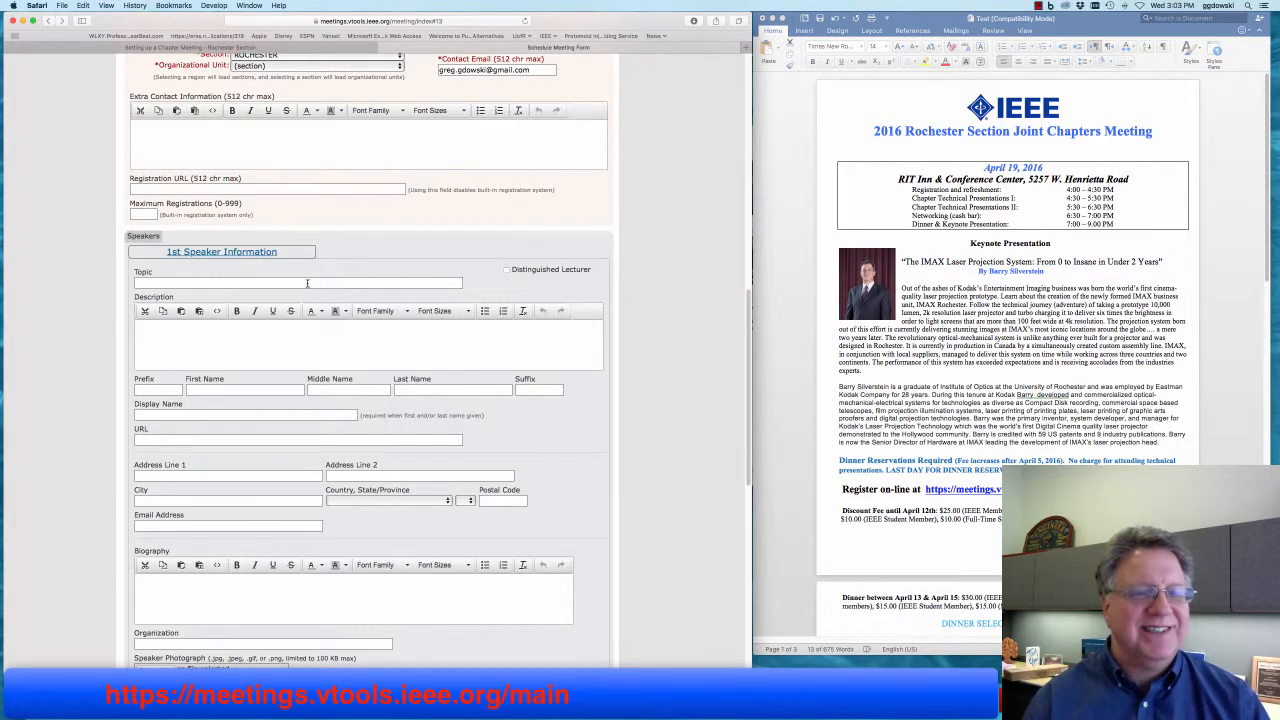
{"action": "right_click", "coordinate": [311, 283]}
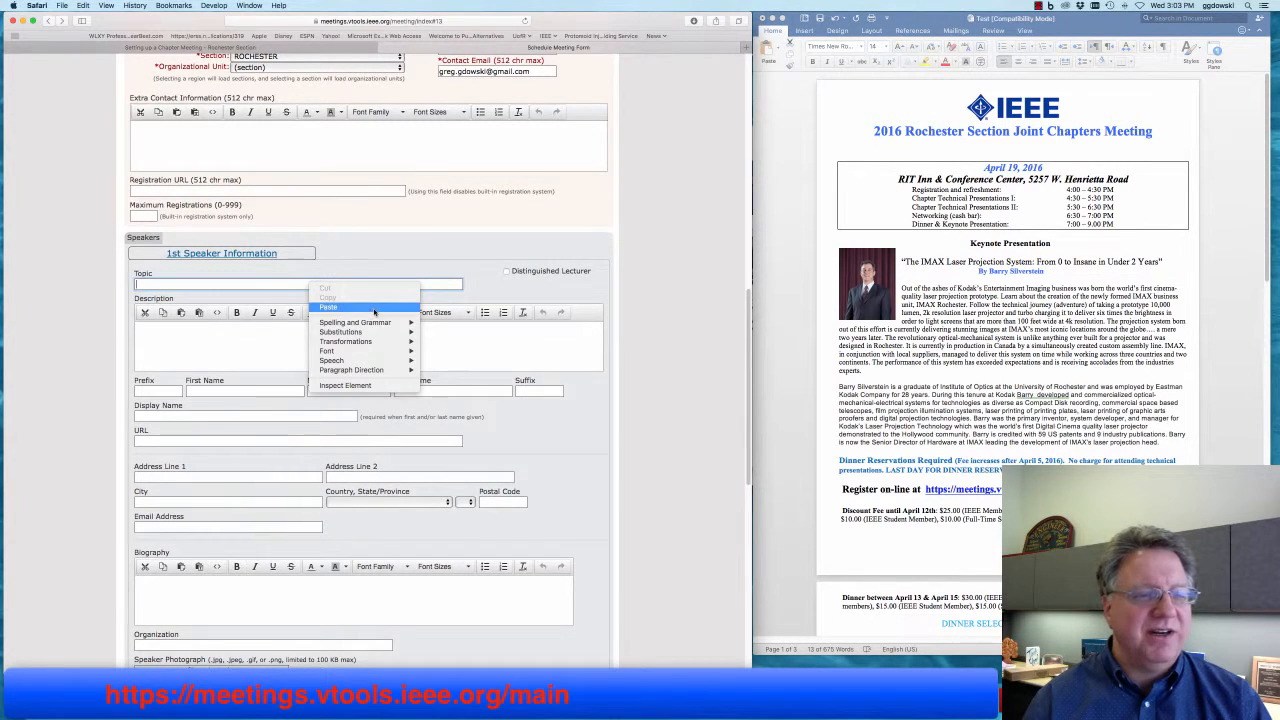
{"action": "left_click", "coordinate": [353, 310]}
{"action": "left_click", "coordinate": [257, 339]}
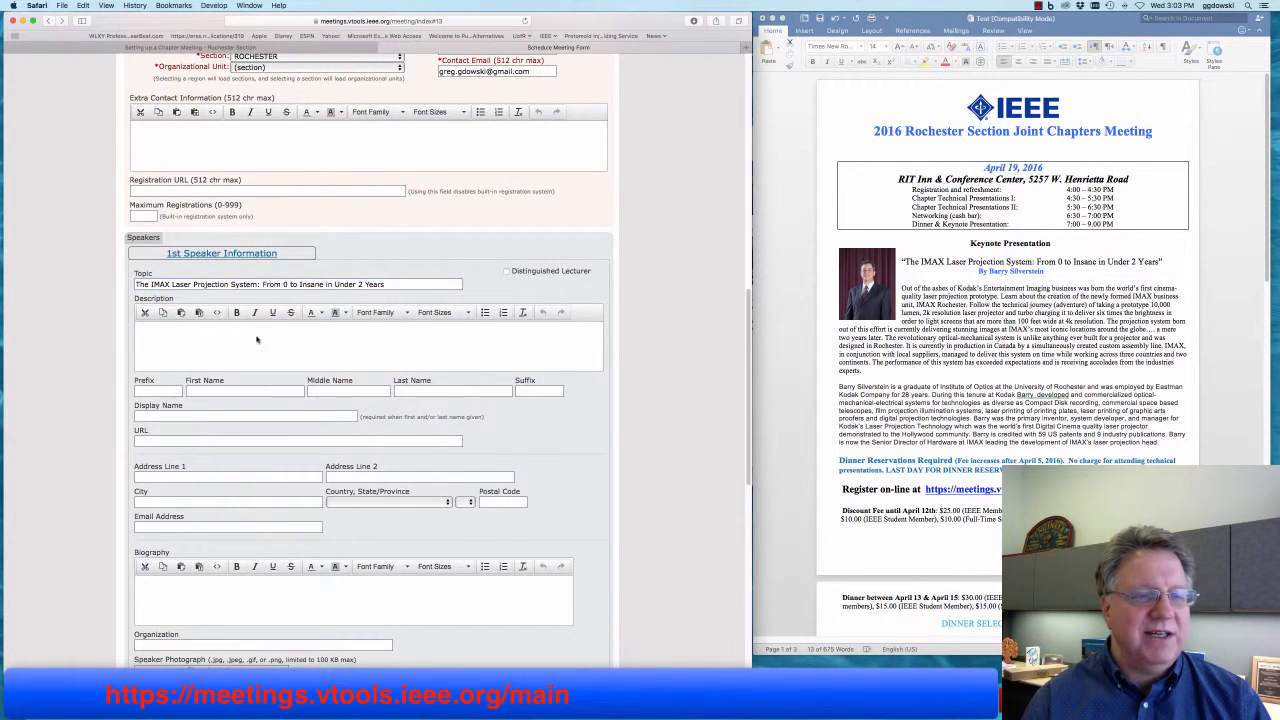
{"action": "scroll", "coordinate": [256, 340], "scroll_direction": "down", "scroll_amount": 1}
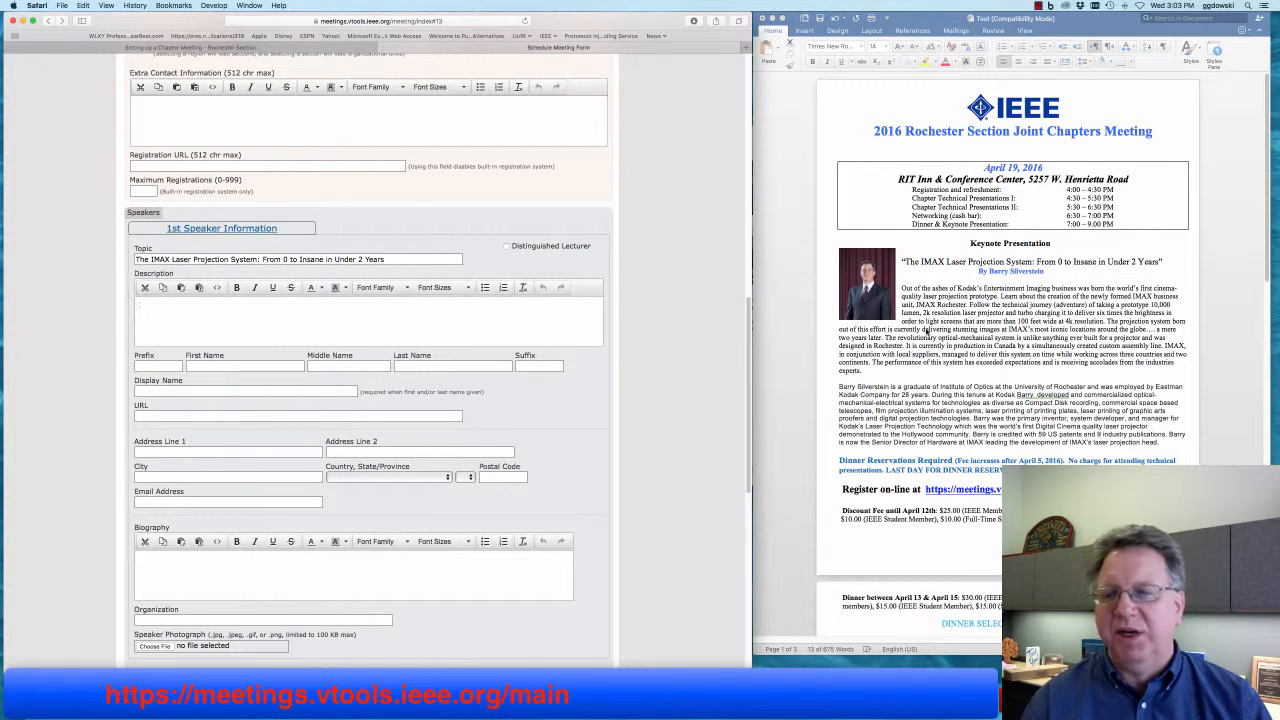
- Paste the flyer's keynote abstract into the speaker Description using Paste and Match Style
{"action": "left_click", "coordinate": [926, 330]}
{"action": "left_click_drag", "start_coordinate": [901, 289], "coordinate": [868, 372]}
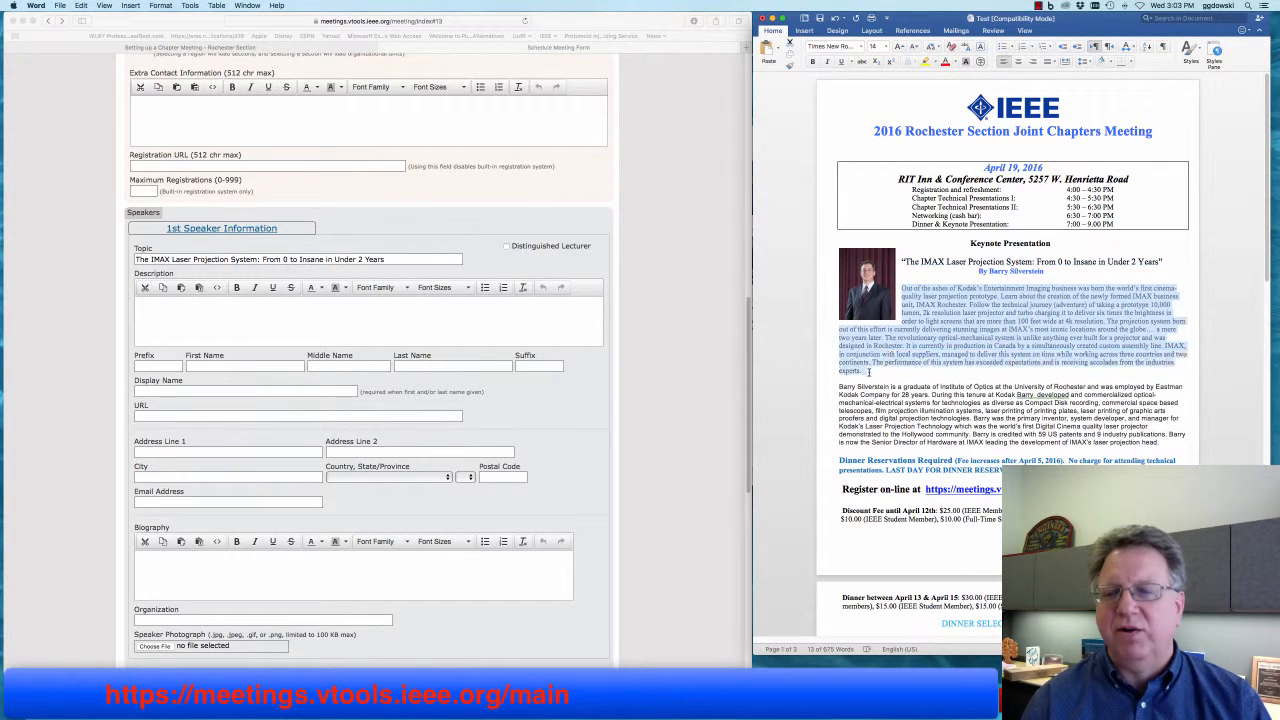
{"action": "right_click", "coordinate": [926, 330]}
{"action": "left_click", "coordinate": [955, 338]}
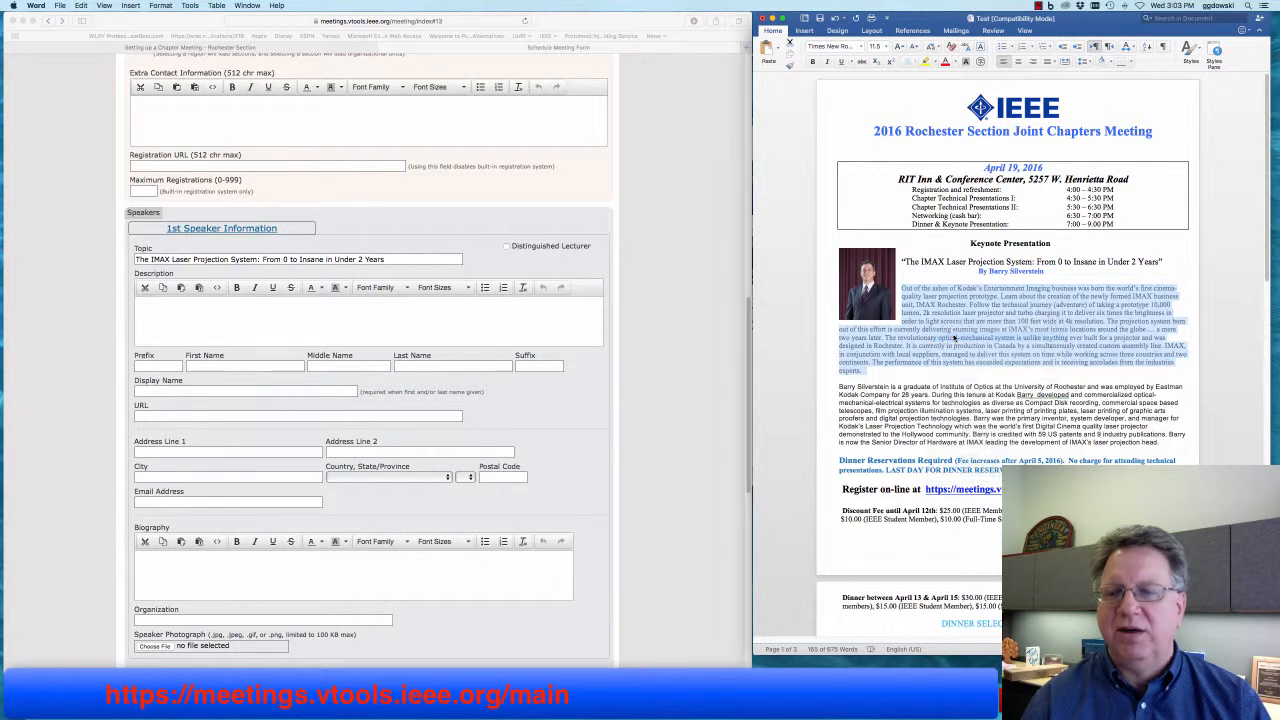
{"action": "left_click", "coordinate": [340, 320]}
{"action": "right_click", "coordinate": [304, 310]}
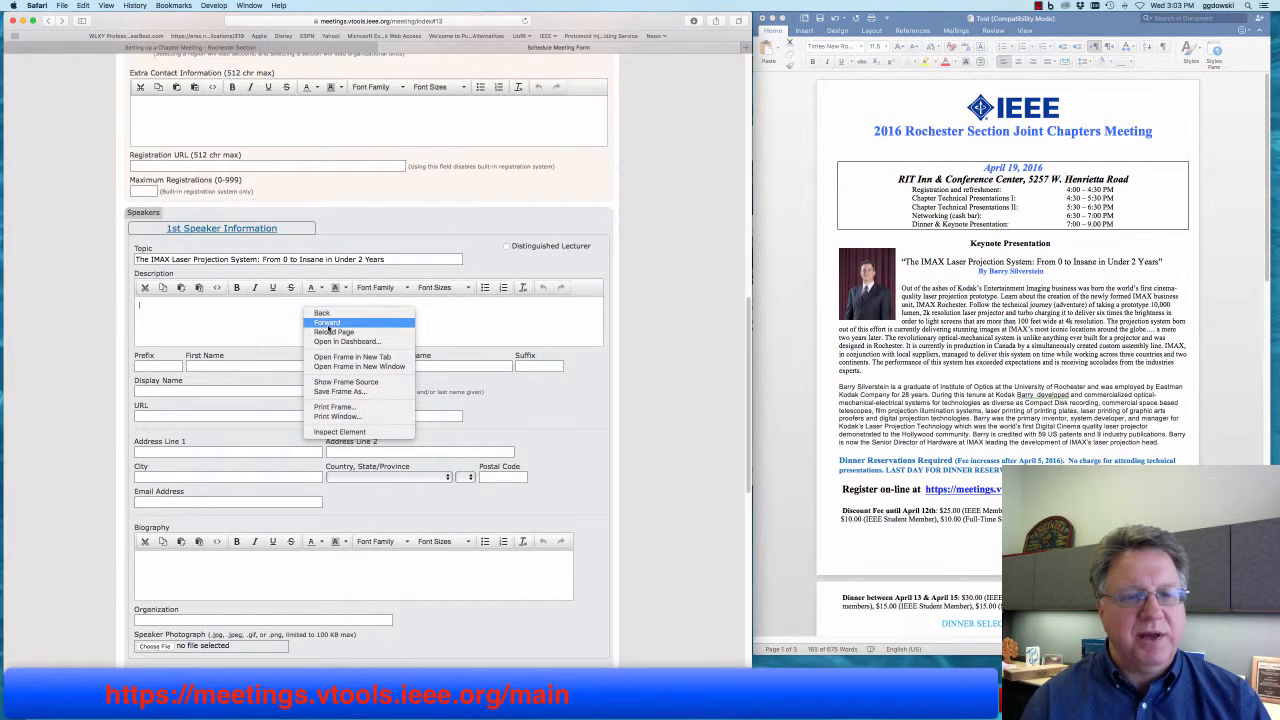
{"action": "key", "text": "Escape"}
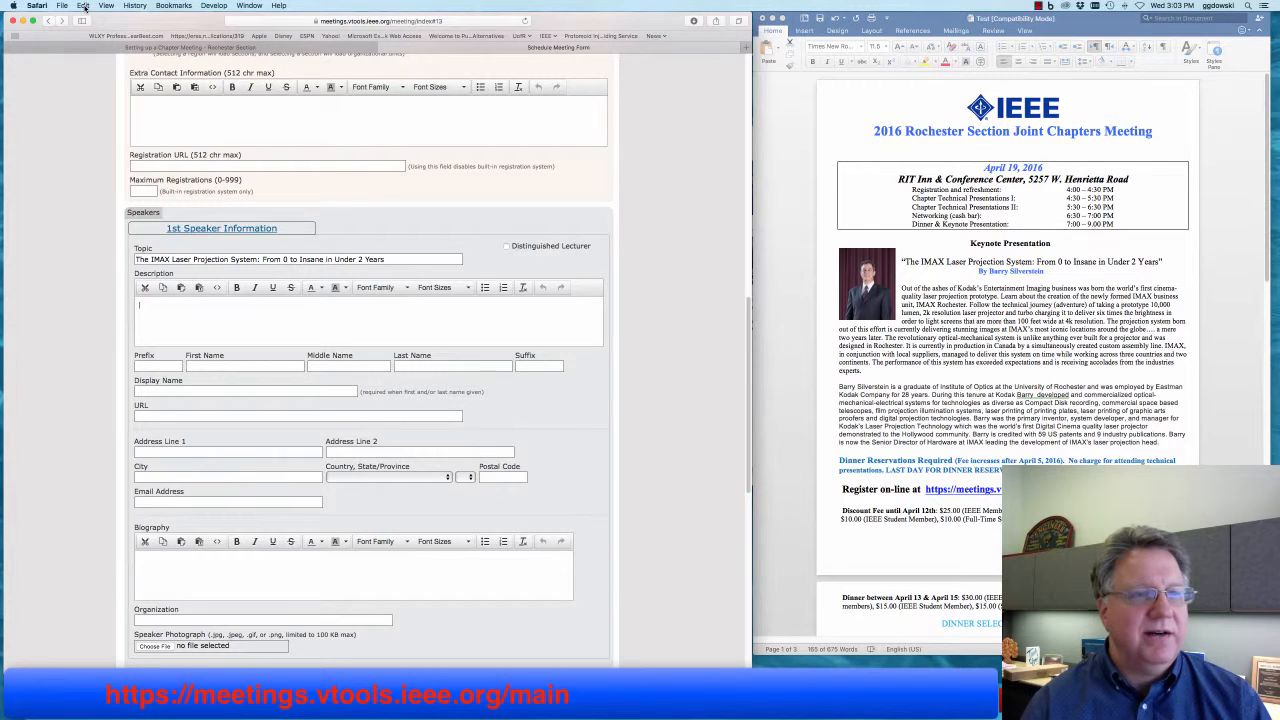
{"action": "left_click", "coordinate": [84, 7]}
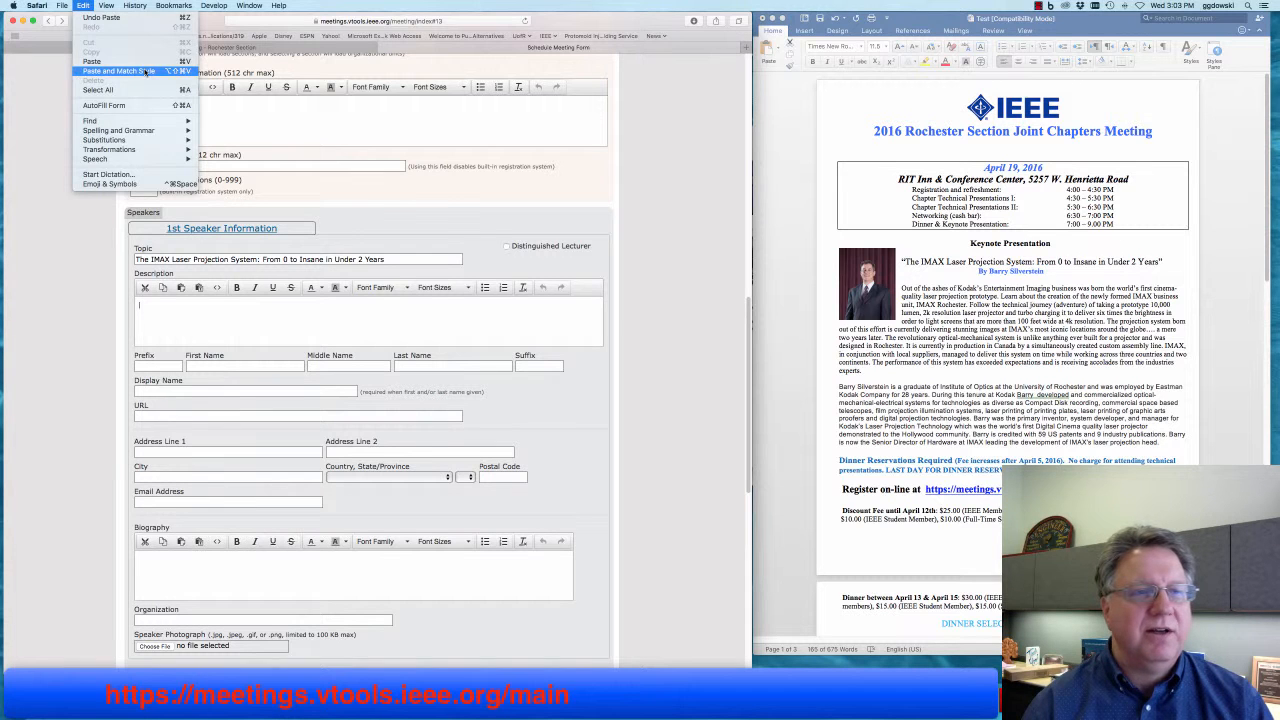
{"action": "left_click", "coordinate": [146, 72]}
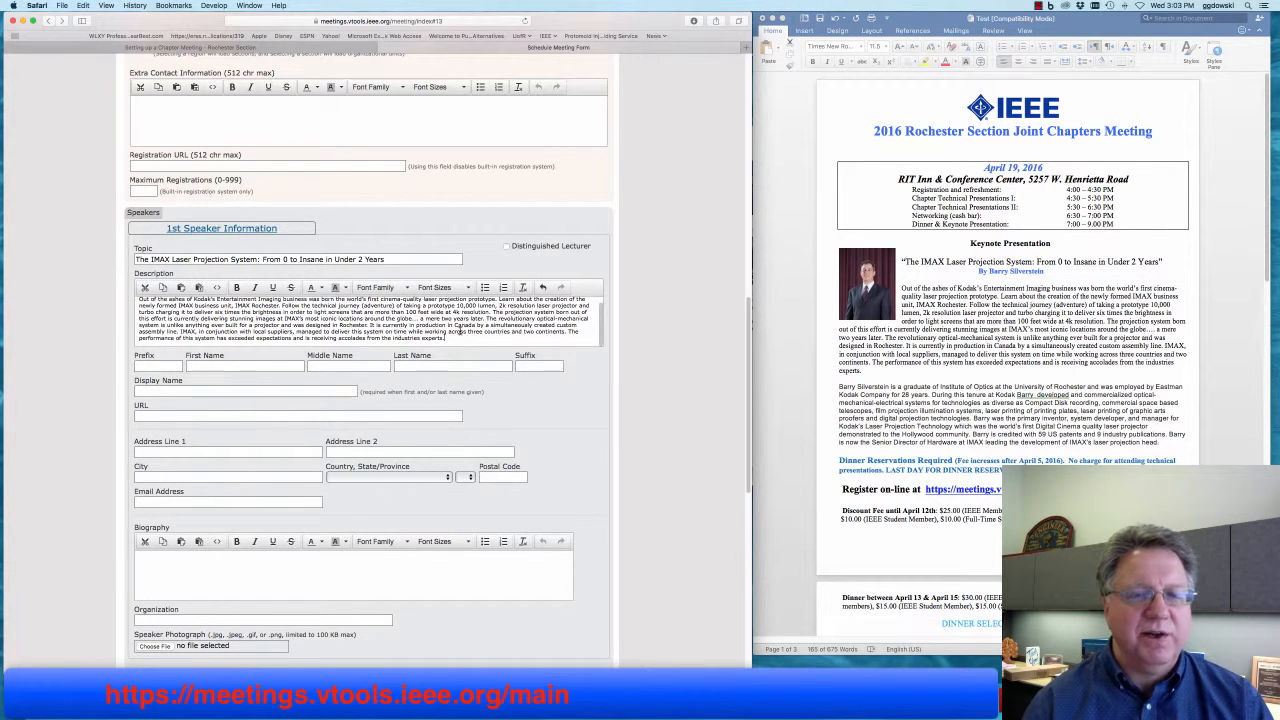
{"action": "scroll", "coordinate": [459, 330], "scroll_direction": "up", "scroll_amount": 3}
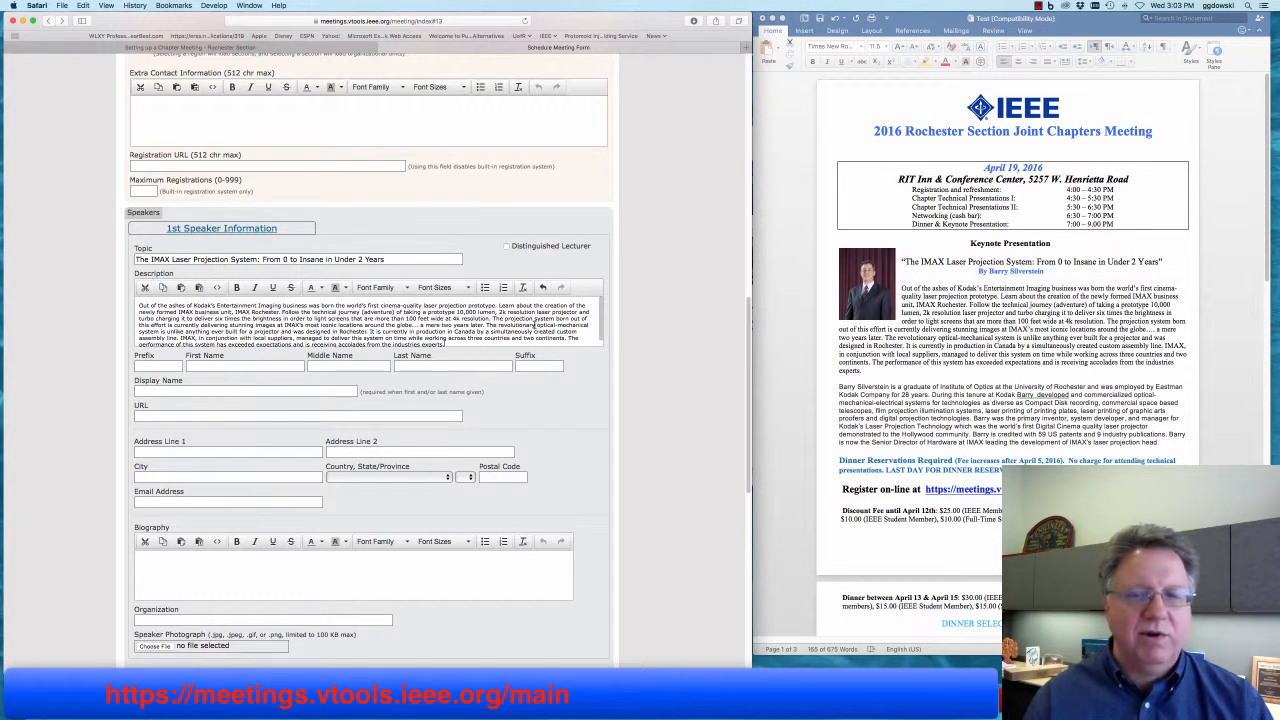
- Copy the speaker's first name from the flyer byline into First Name
{"action": "triple_click", "coordinate": [954, 313]}
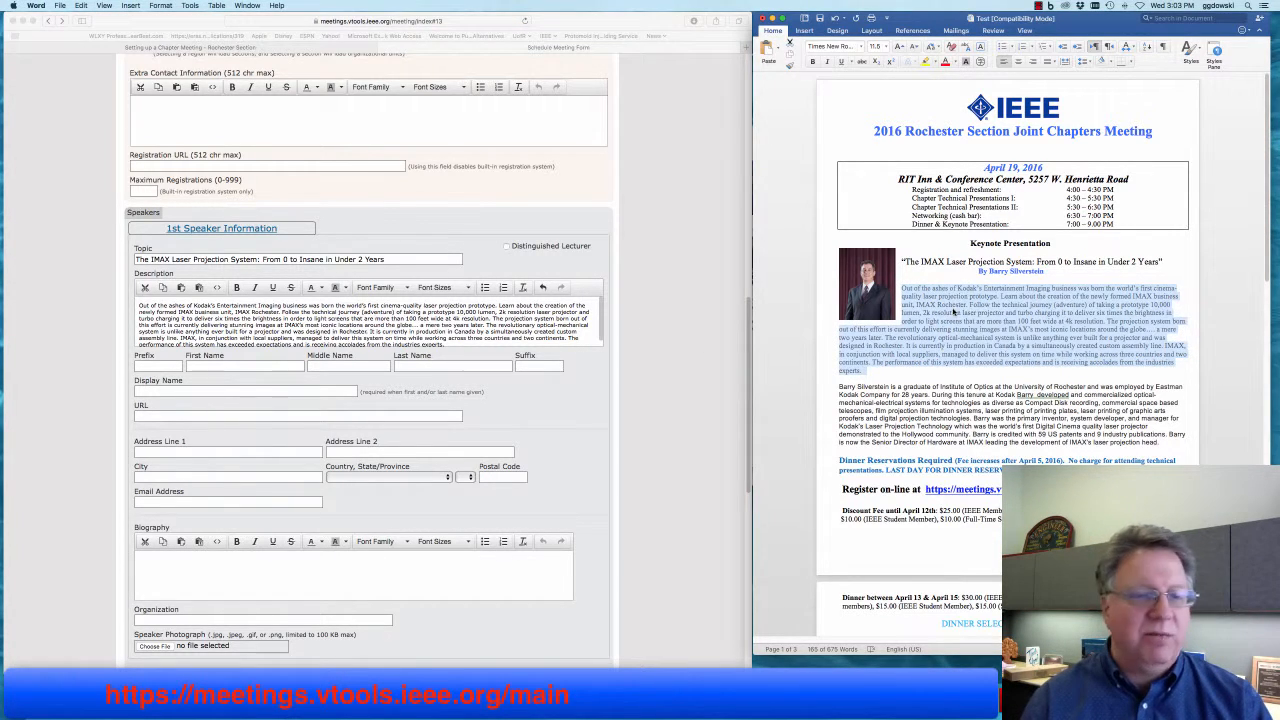
{"action": "left_click", "coordinate": [997, 270]}
{"action": "left_click_drag", "start_coordinate": [1004, 271], "coordinate": [1043, 271]}
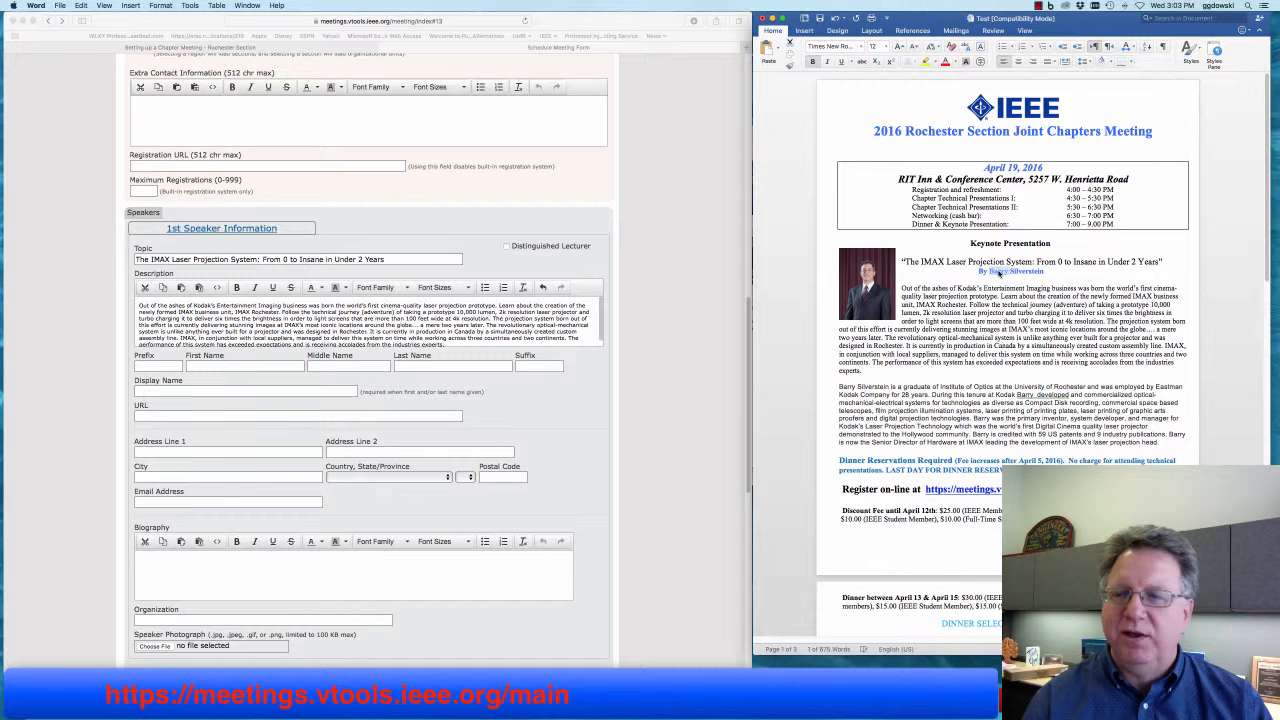
{"action": "right_click", "coordinate": [996, 268]}
{"action": "left_click", "coordinate": [1012, 286]}
{"action": "left_click", "coordinate": [278, 351]}
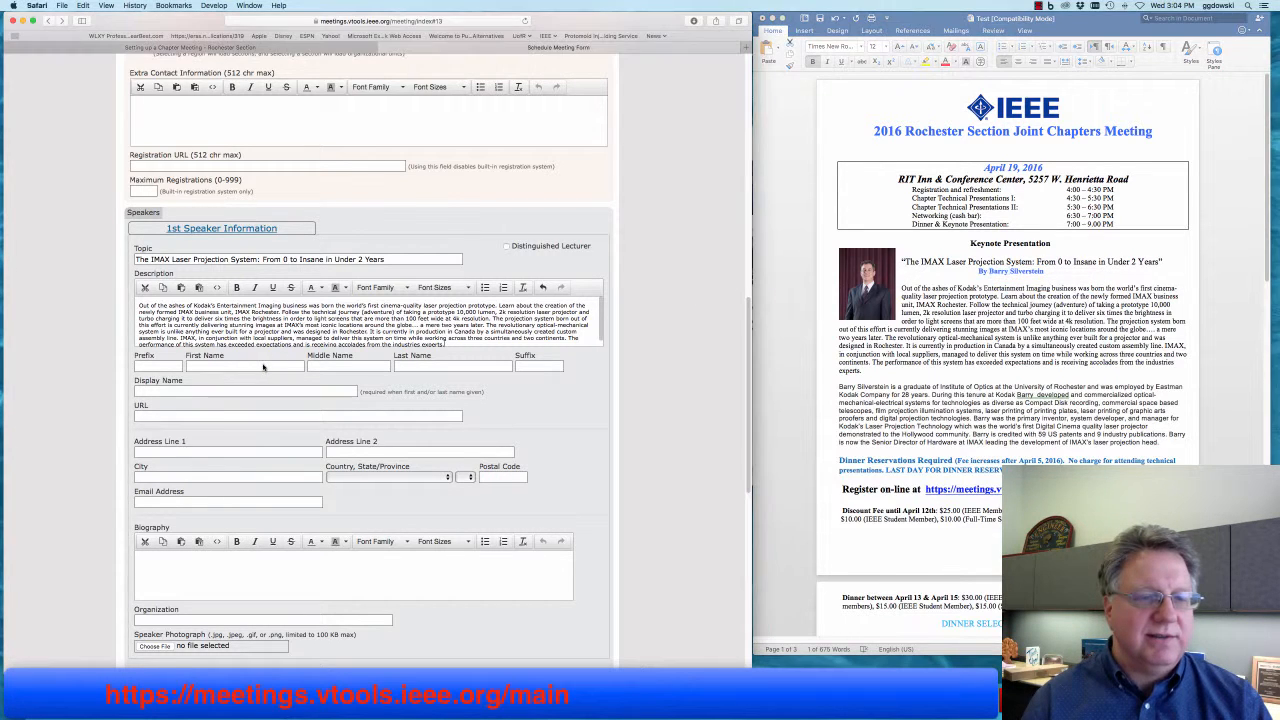
{"action": "left_click", "coordinate": [263, 368]}
{"action": "right_click", "coordinate": [264, 368]}
{"action": "left_click", "coordinate": [279, 388]}
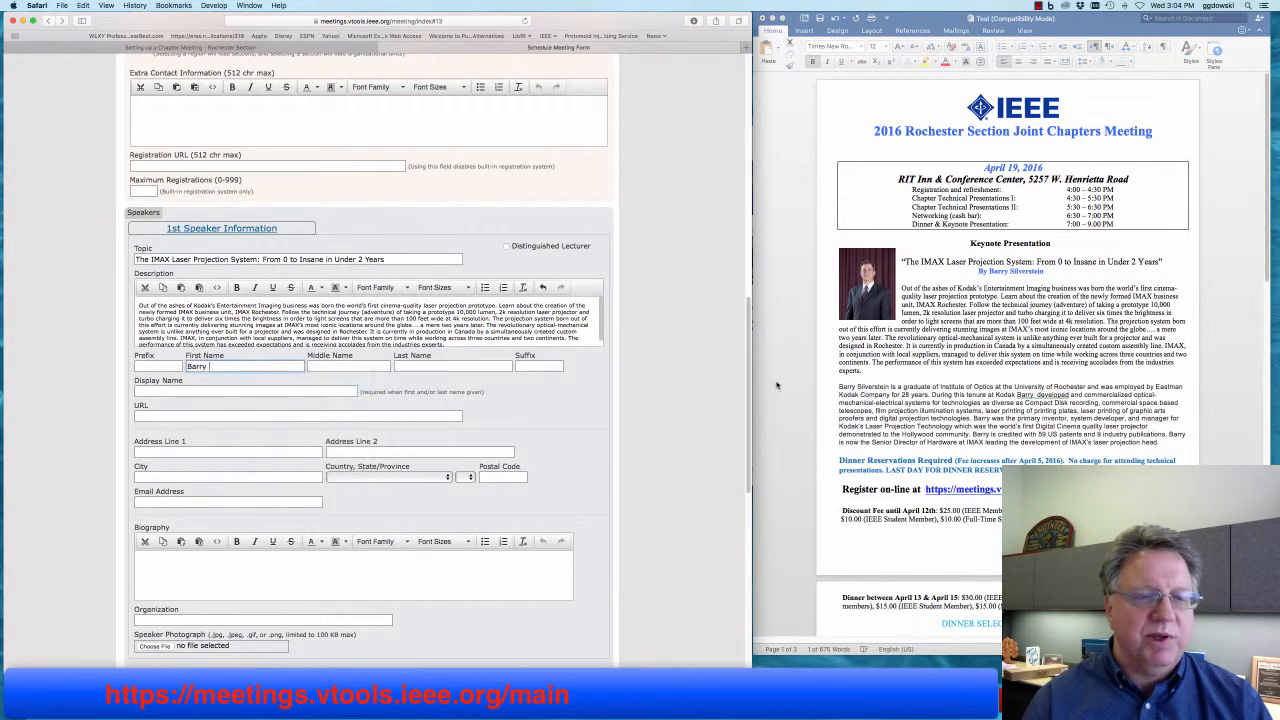
- Copy the speaker's surname from the byline into Last Name
{"action": "left_click", "coordinate": [1024, 271]}
{"action": "double_click", "coordinate": [1024, 271]}
{"action": "right_click", "coordinate": [1024, 271]}
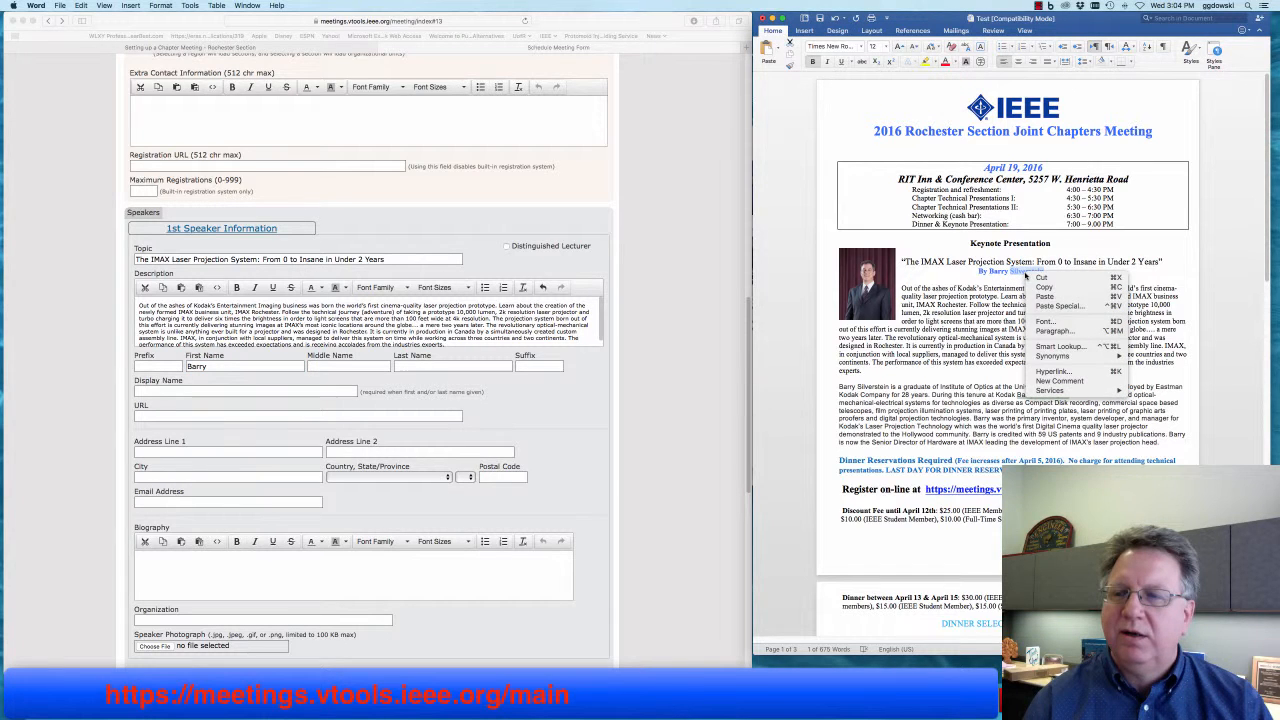
{"action": "left_click", "coordinate": [1030, 287]}
{"action": "left_click", "coordinate": [356, 367]}
{"action": "left_click", "coordinate": [412, 366]}
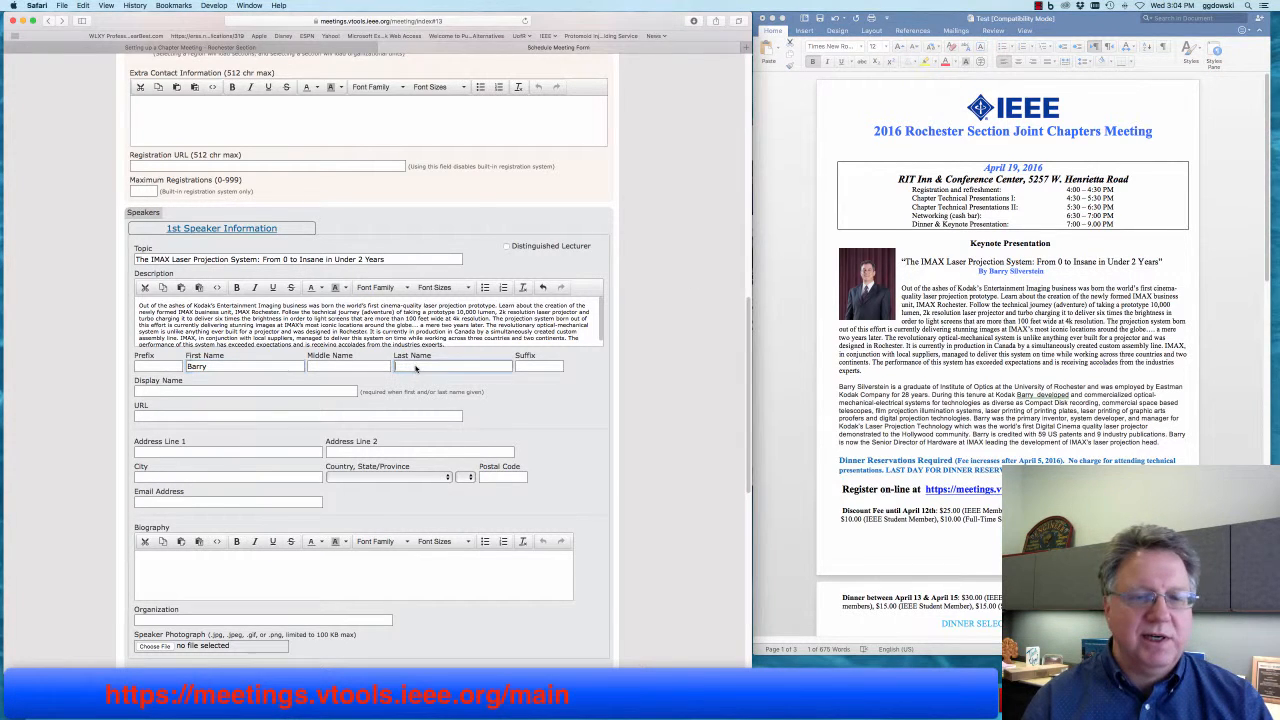
{"action": "right_click", "coordinate": [412, 365]}
{"action": "left_click", "coordinate": [440, 390]}
- Enter PhD as the speaker's suffix
{"action": "left_click", "coordinate": [531, 364]}
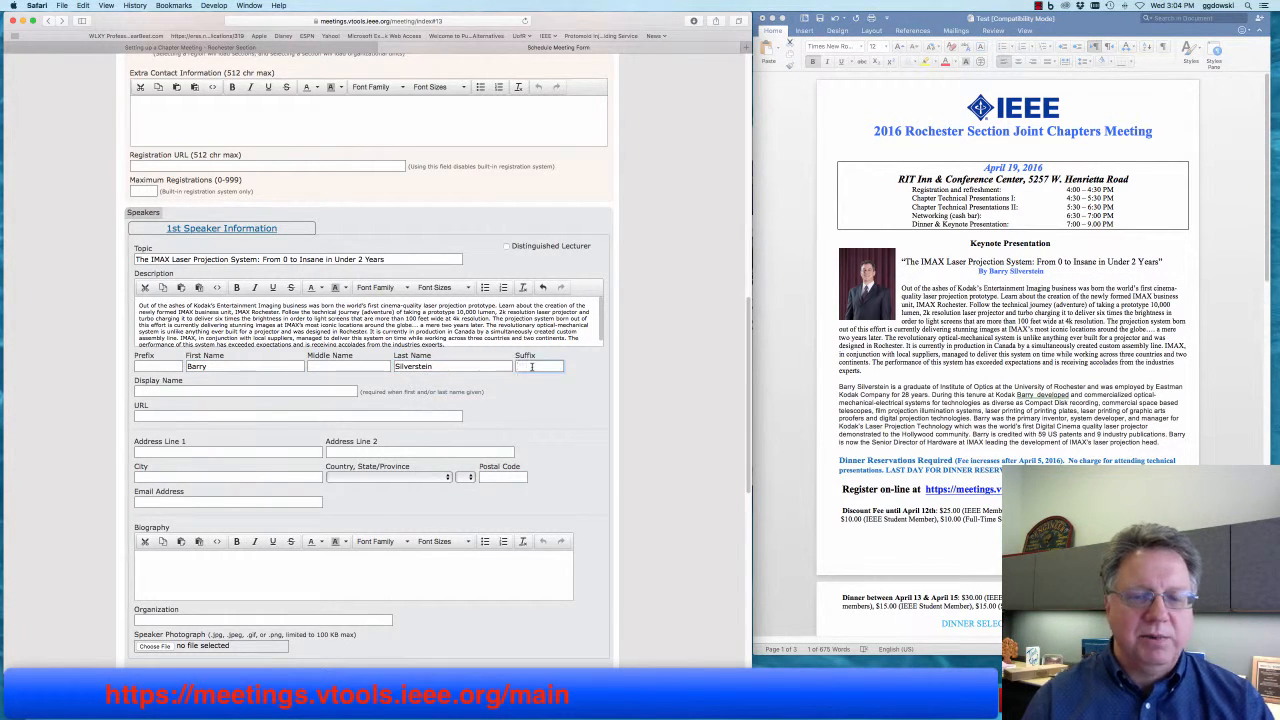
{"action": "type", "text": "PhD"}
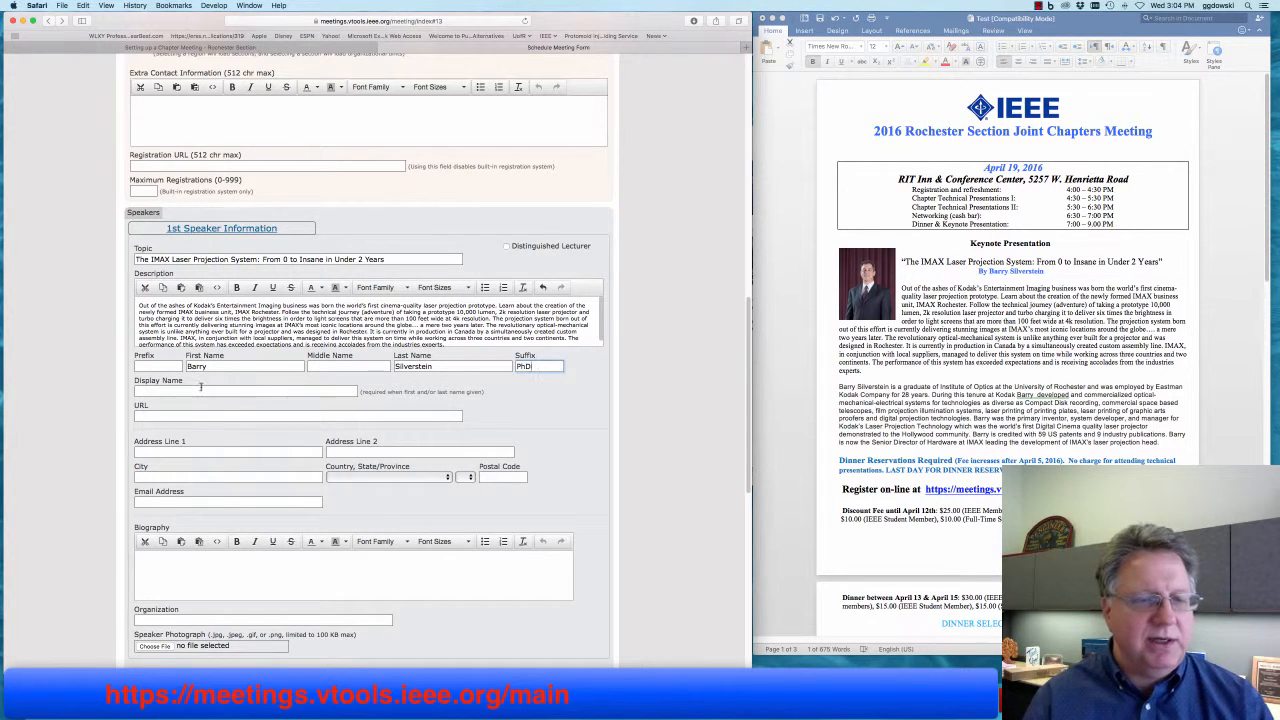
{"action": "left_click", "coordinate": [260, 392]}
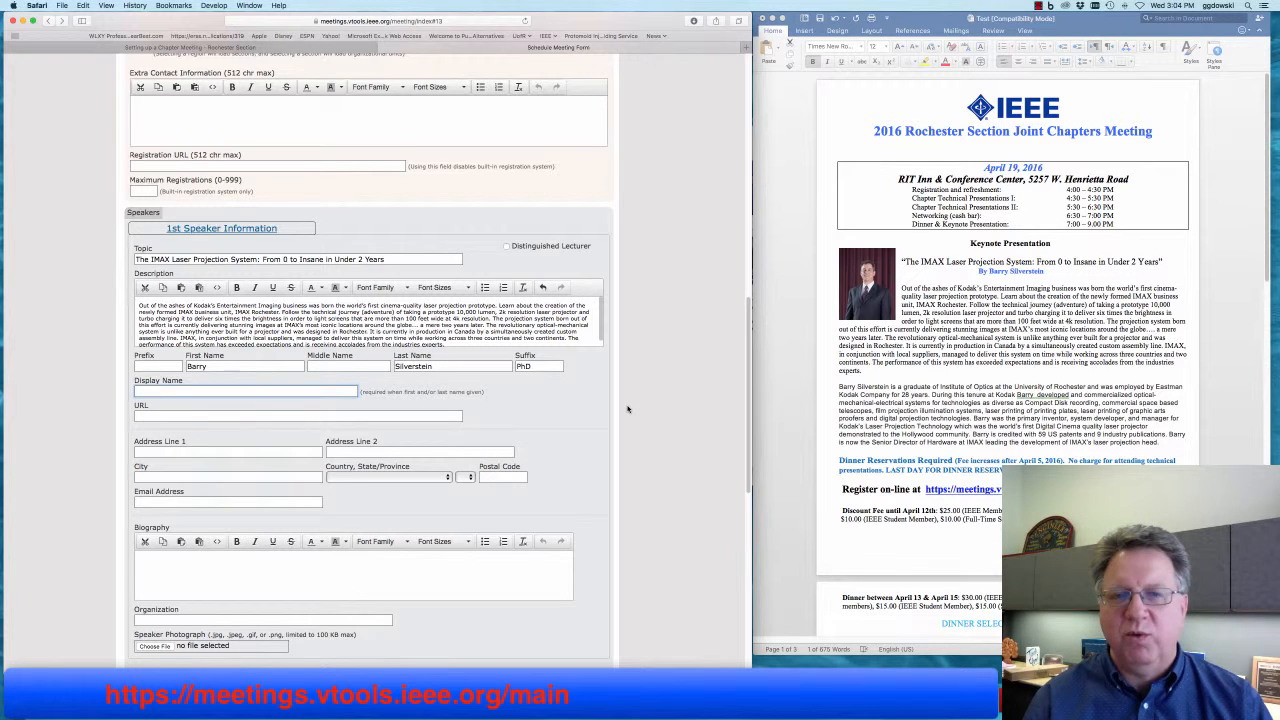
{"action": "left_click", "coordinate": [875, 384]}
- Copy the speaker's full name from the flyer byline into Display Name, leaving URL blank
{"action": "left_click_drag", "start_coordinate": [1046, 271], "coordinate": [1012, 271]}
{"action": "right_click", "coordinate": [996, 268]}
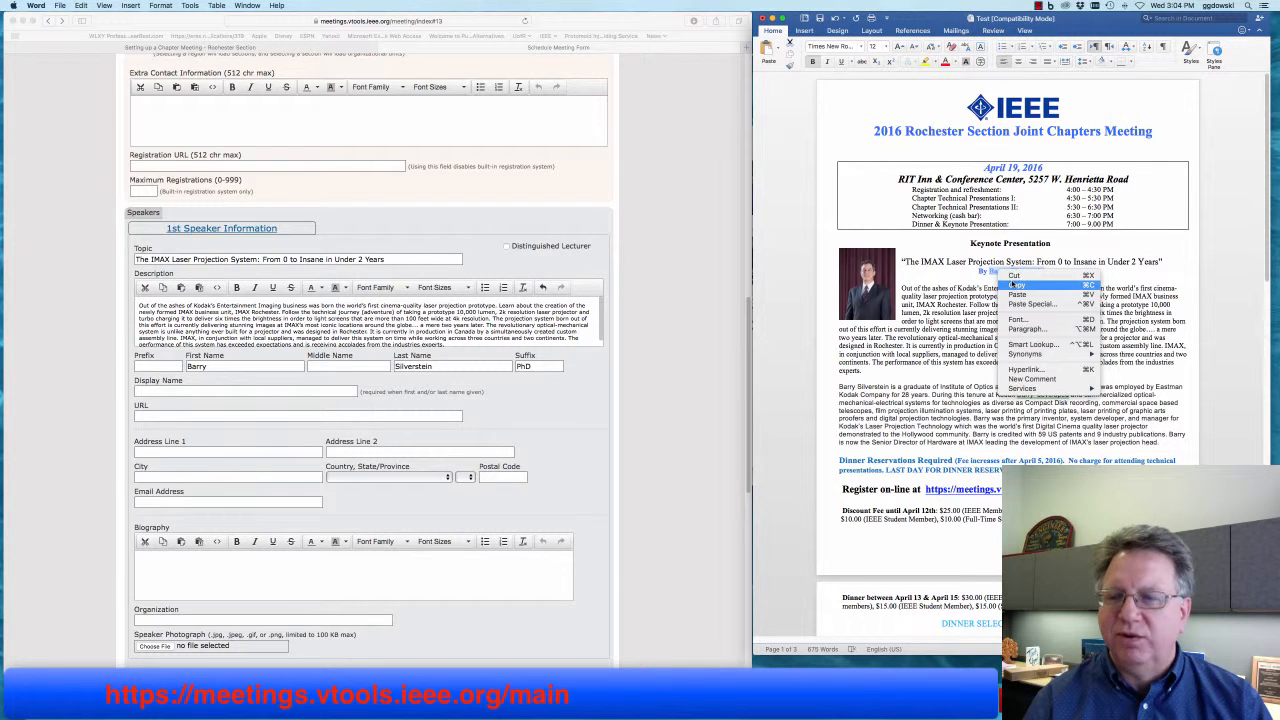
{"action": "left_click", "coordinate": [1020, 284]}
{"action": "left_click", "coordinate": [158, 392]}
{"action": "right_click", "coordinate": [158, 392]}
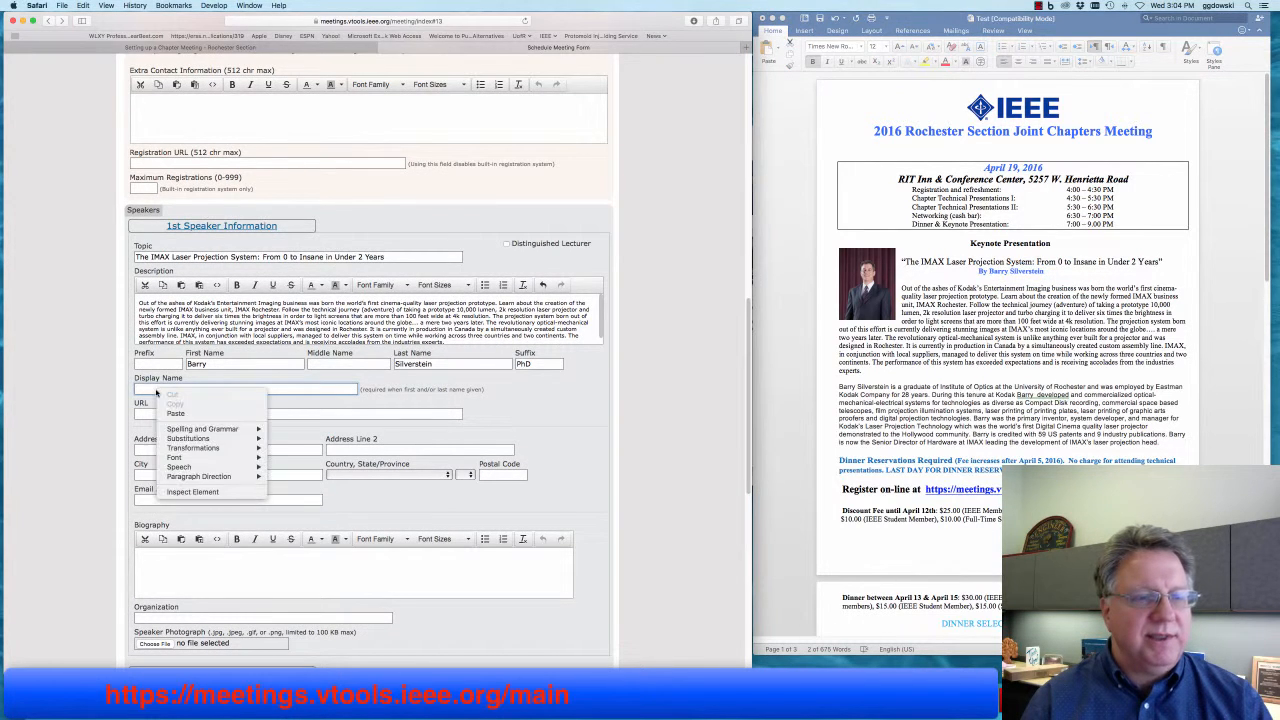
{"action": "left_click", "coordinate": [183, 414]}
{"action": "left_click", "coordinate": [278, 415]}
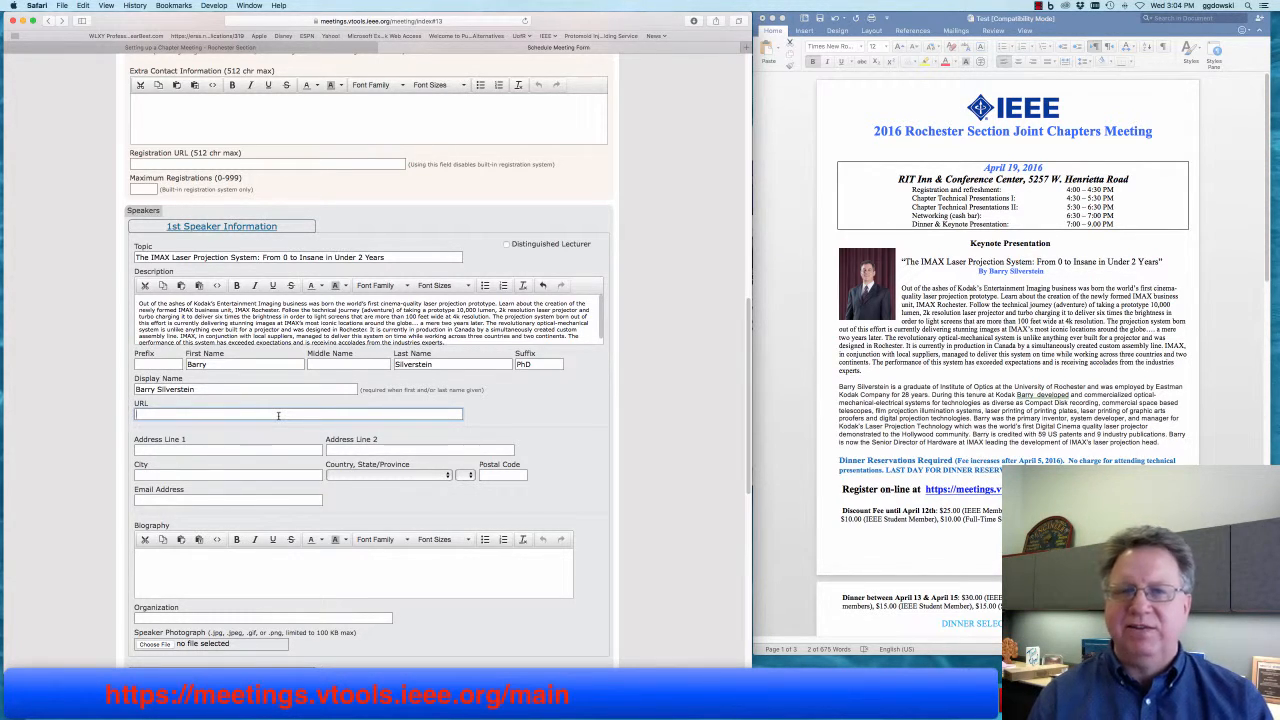
{"action": "left_click", "coordinate": [278, 415]}
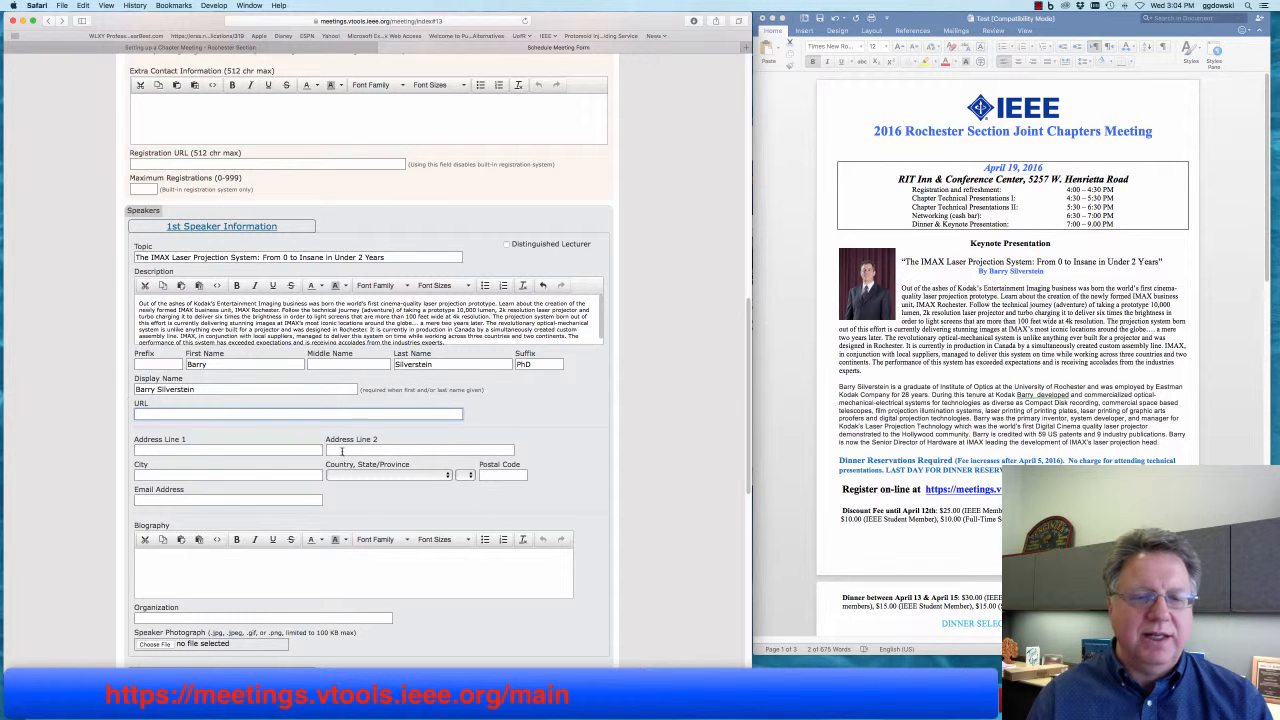
{"action": "scroll", "coordinate": [343, 460], "scroll_direction": "down", "scroll_amount": 4}
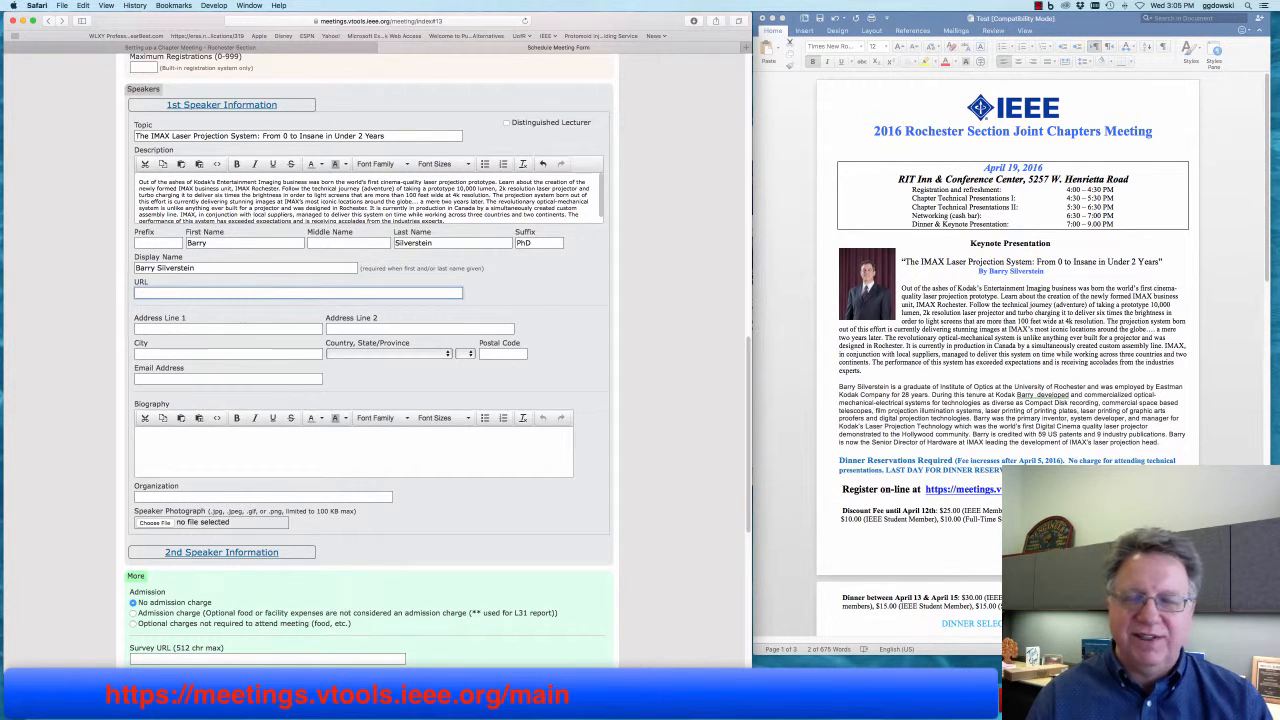
- Paste the flyer's bio paragraph into Biography as plain text and type Kodak in Organization
{"action": "scroll", "coordinate": [1138, 448], "scroll_direction": "down", "scroll_amount": 1}
{"action": "left_click", "coordinate": [1137, 444]}
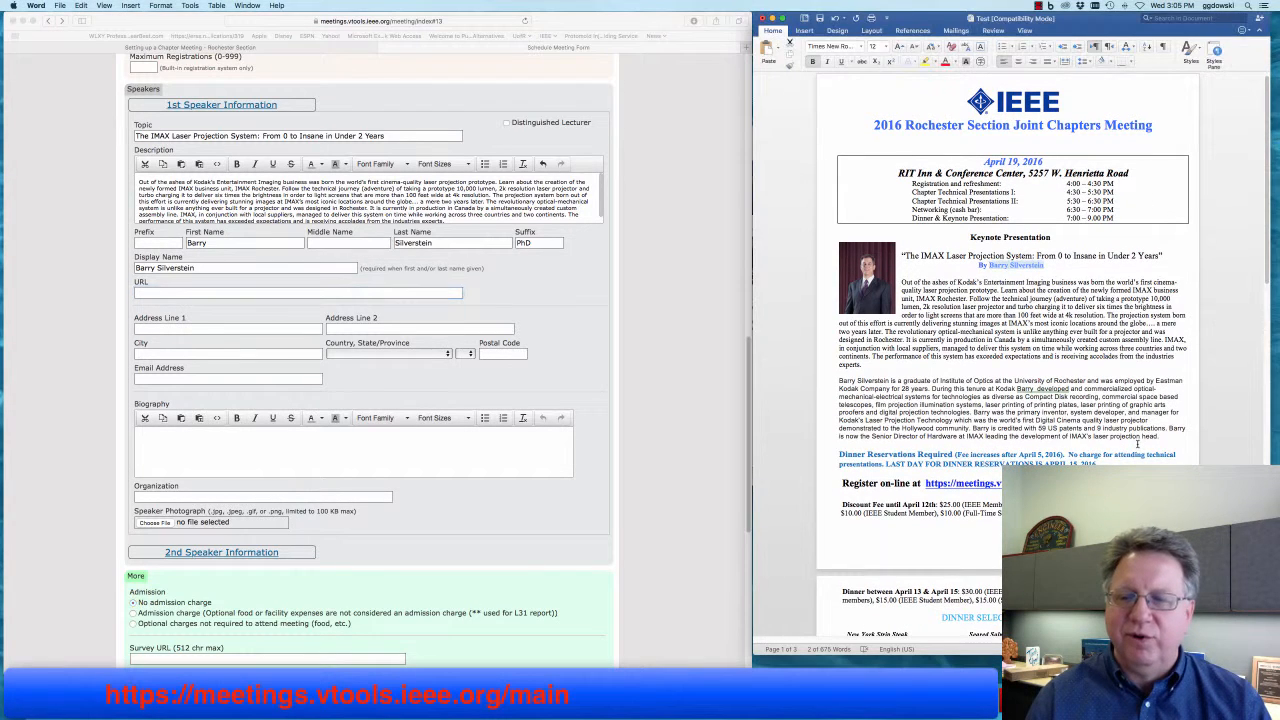
{"action": "left_click_drag", "start_coordinate": [843, 388], "coordinate": [1164, 432]}
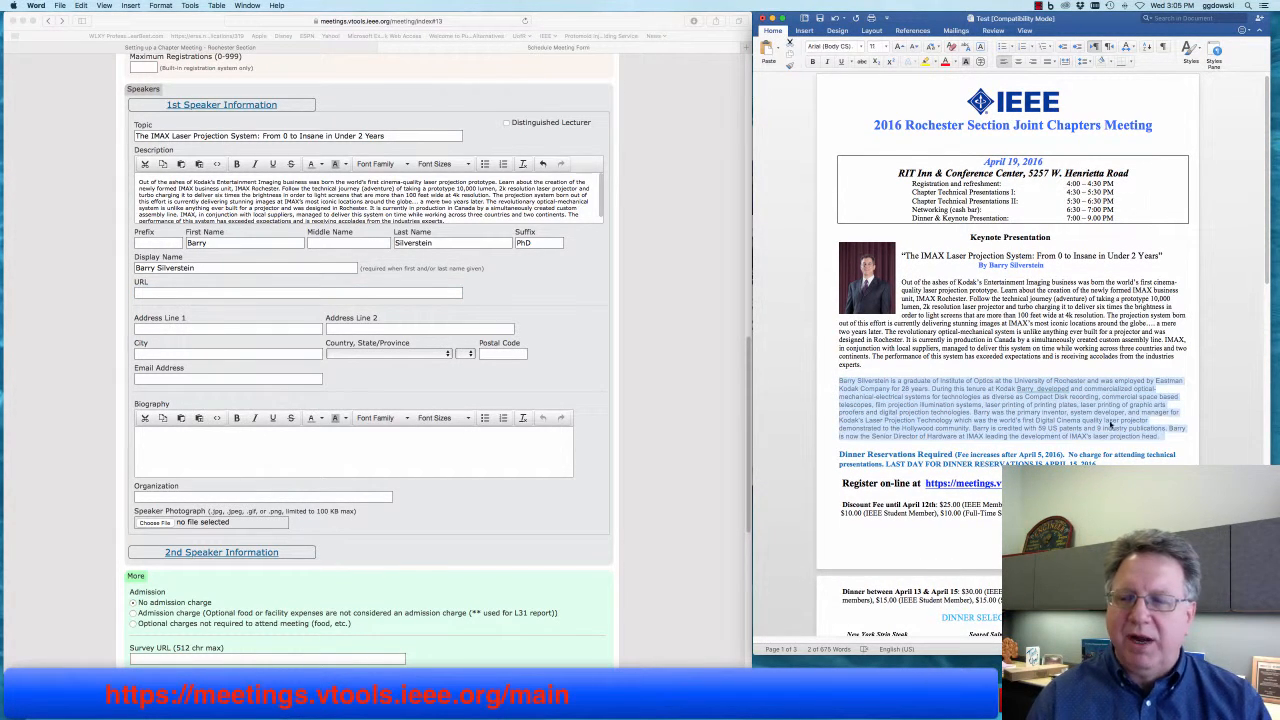
{"action": "right_click", "coordinate": [1074, 414]}
{"action": "left_click", "coordinate": [1100, 430]}
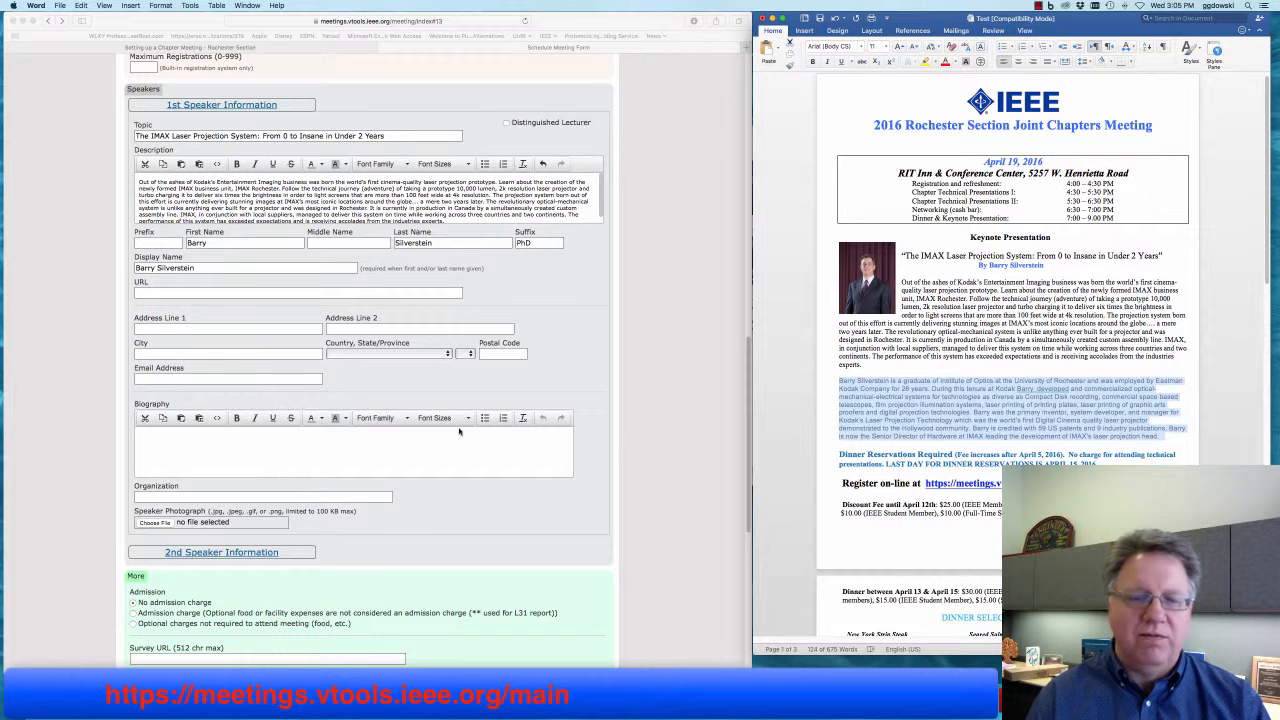
{"action": "left_click", "coordinate": [437, 443]}
{"action": "left_click", "coordinate": [425, 438]}
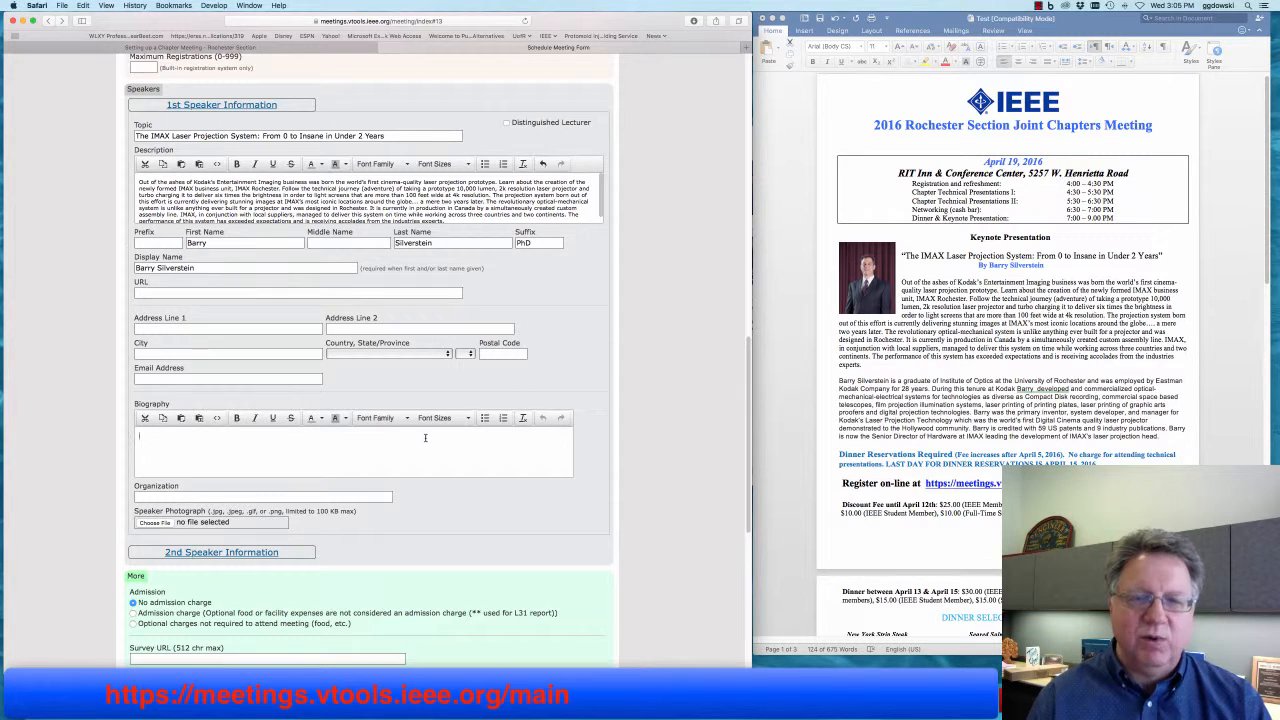
{"action": "right_click", "coordinate": [437, 440]}
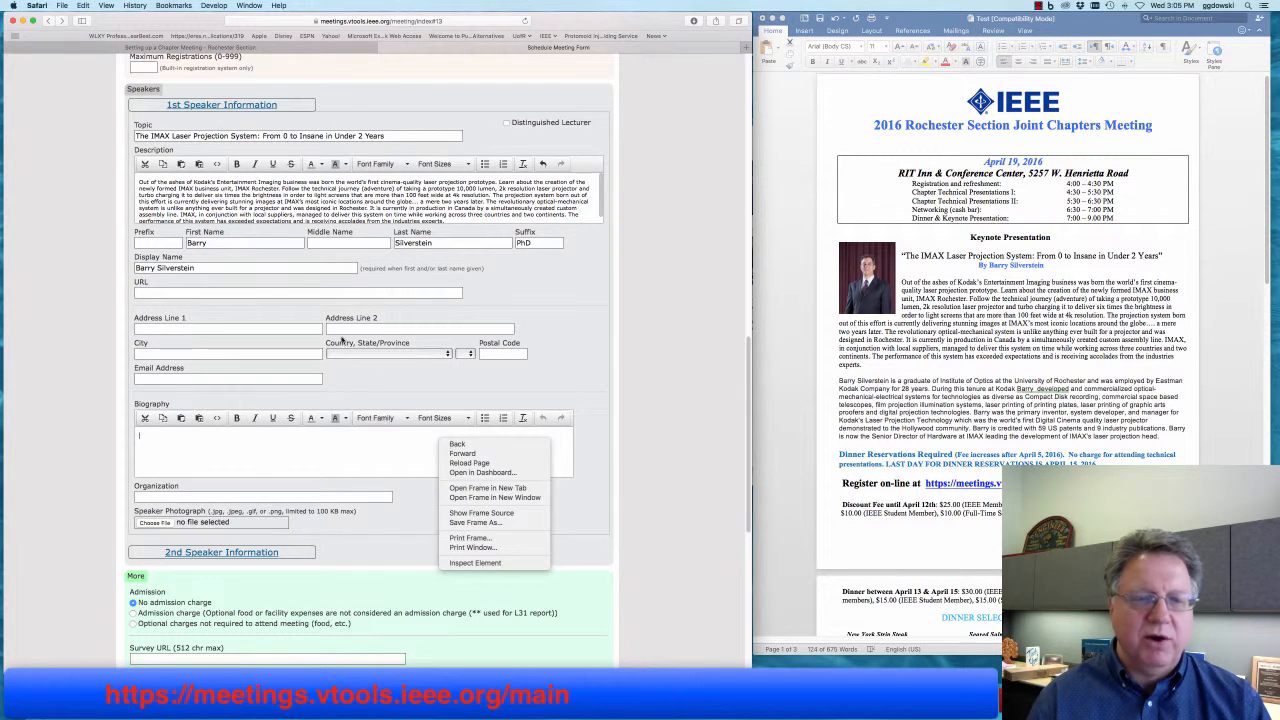
{"action": "left_click", "coordinate": [85, 6]}
{"action": "left_click", "coordinate": [85, 6]}
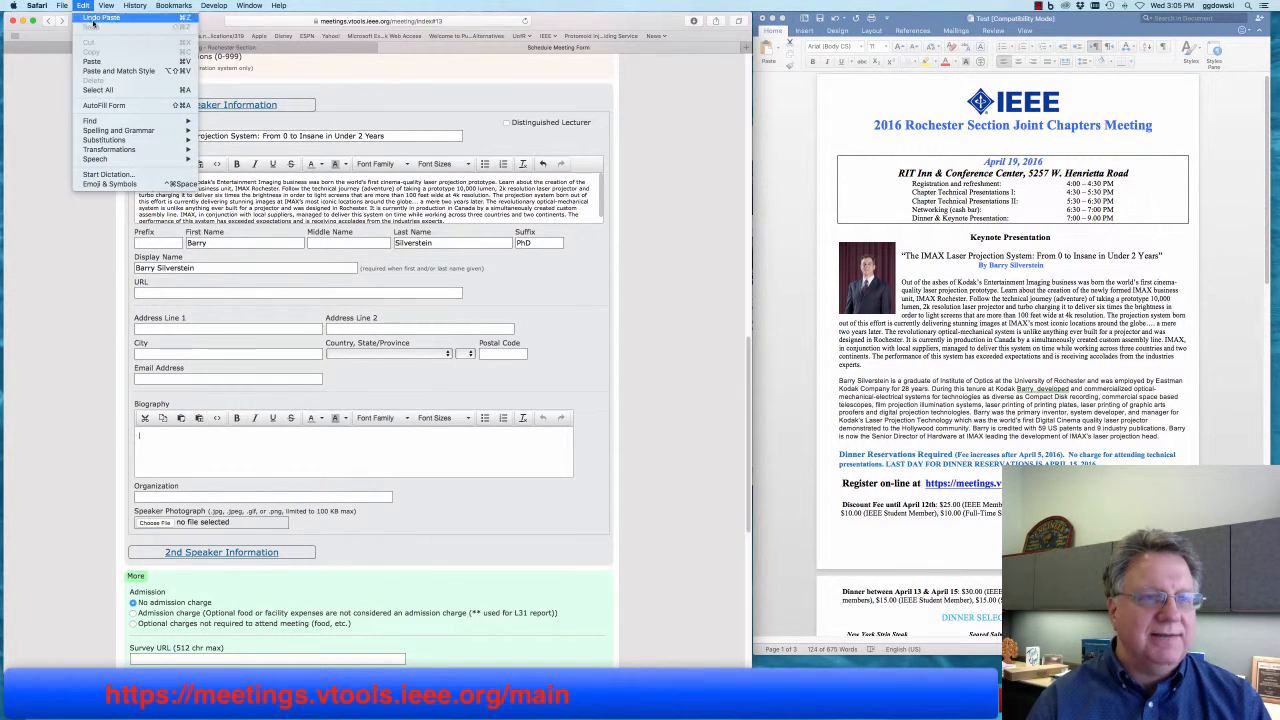
{"action": "left_click", "coordinate": [106, 71]}
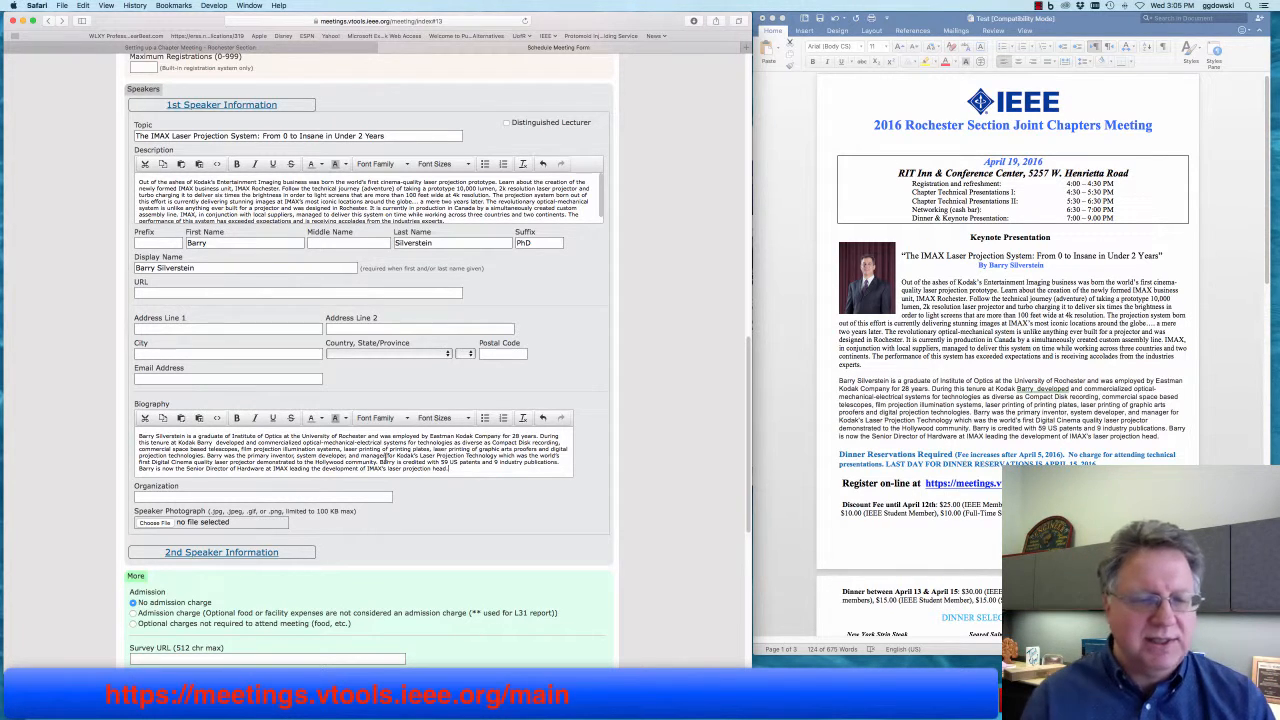
{"action": "left_click", "coordinate": [354, 496]}
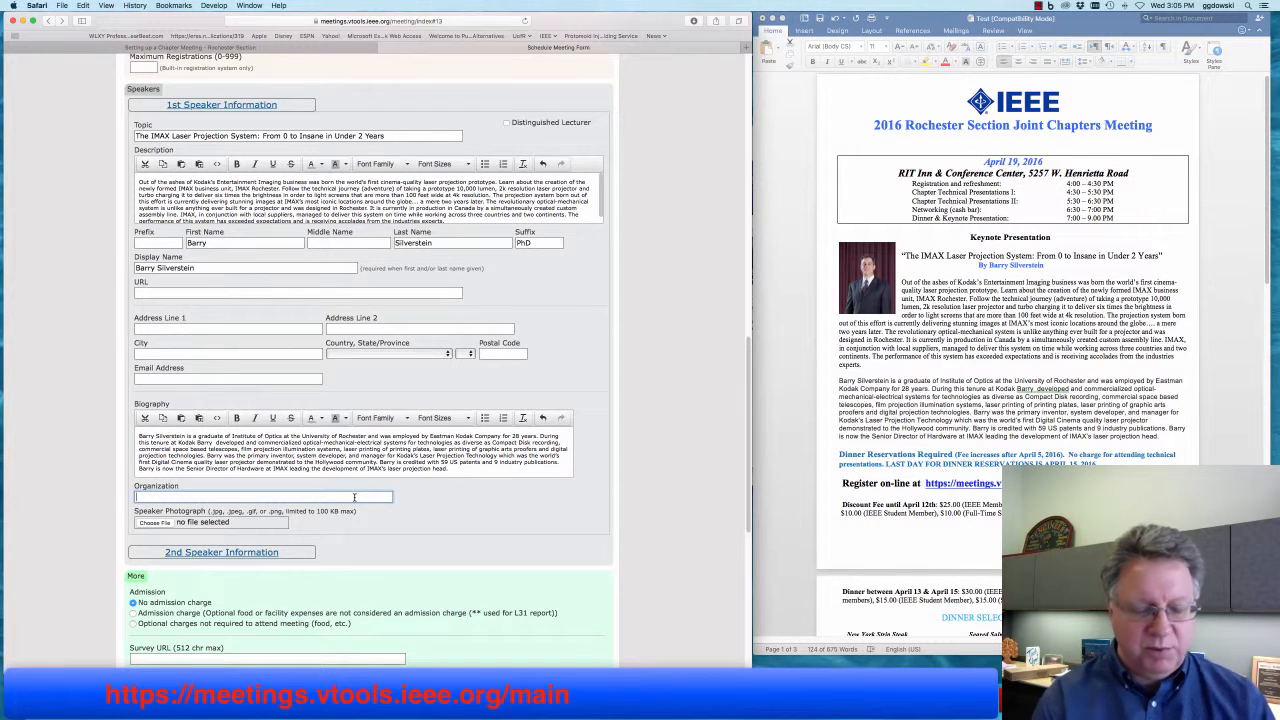
{"action": "type", "text": "Kodak"}
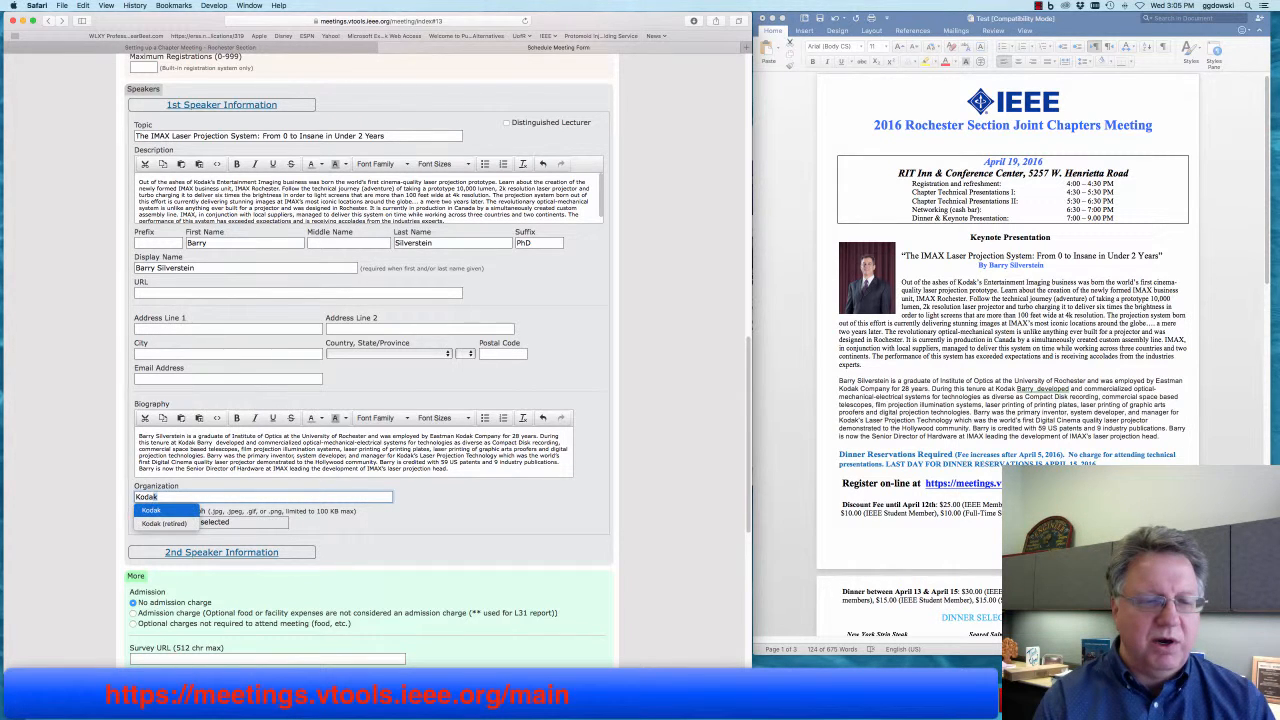
- Choose IMG_2228_adj_8x10_CropQuarterRez.jpg from the IEEE folder as the Speaker Photograph
{"action": "scroll", "coordinate": [474, 527], "scroll_direction": "down", "scroll_amount": 5}
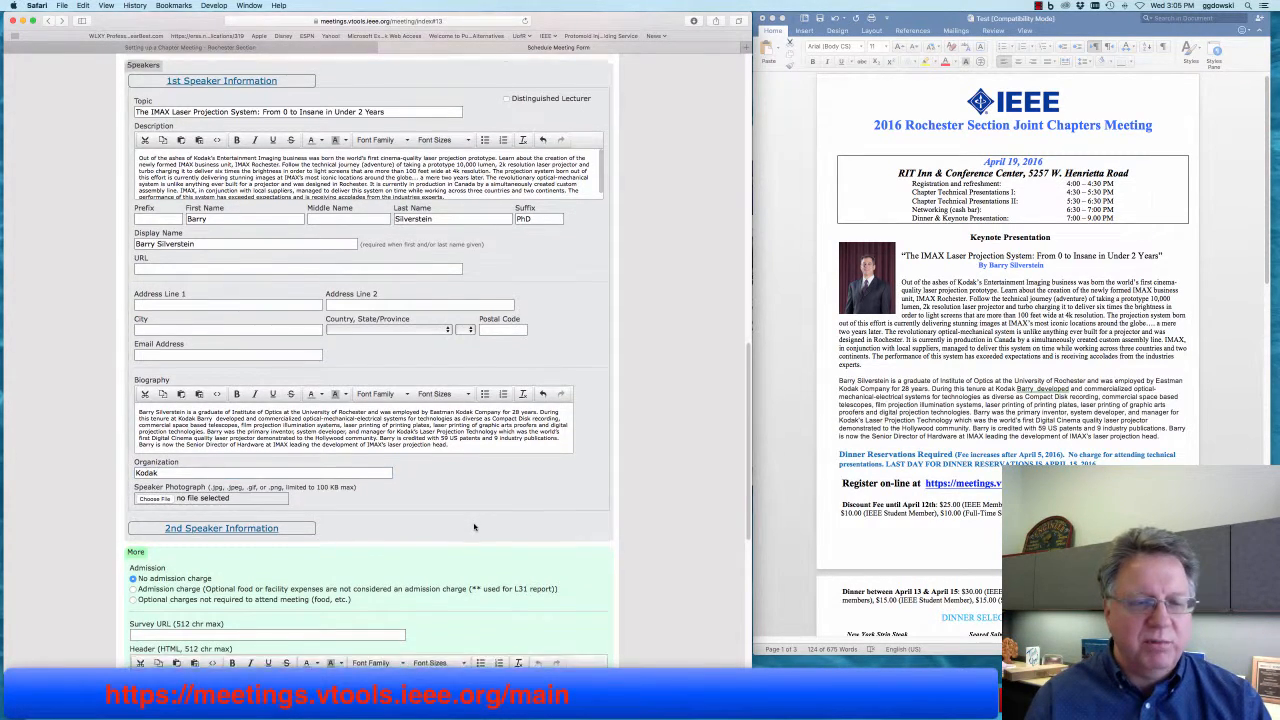
{"action": "scroll", "coordinate": [476, 522], "scroll_direction": "down", "scroll_amount": 1}
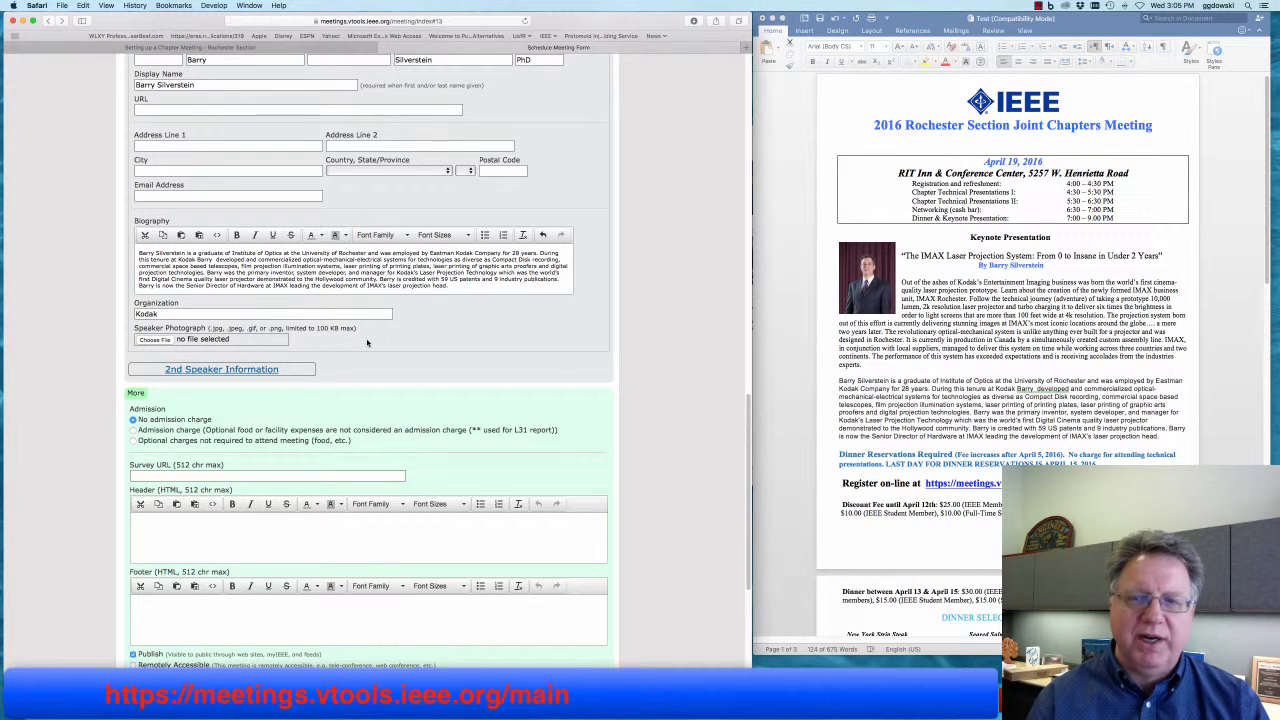
{"action": "left_click", "coordinate": [151, 340]}
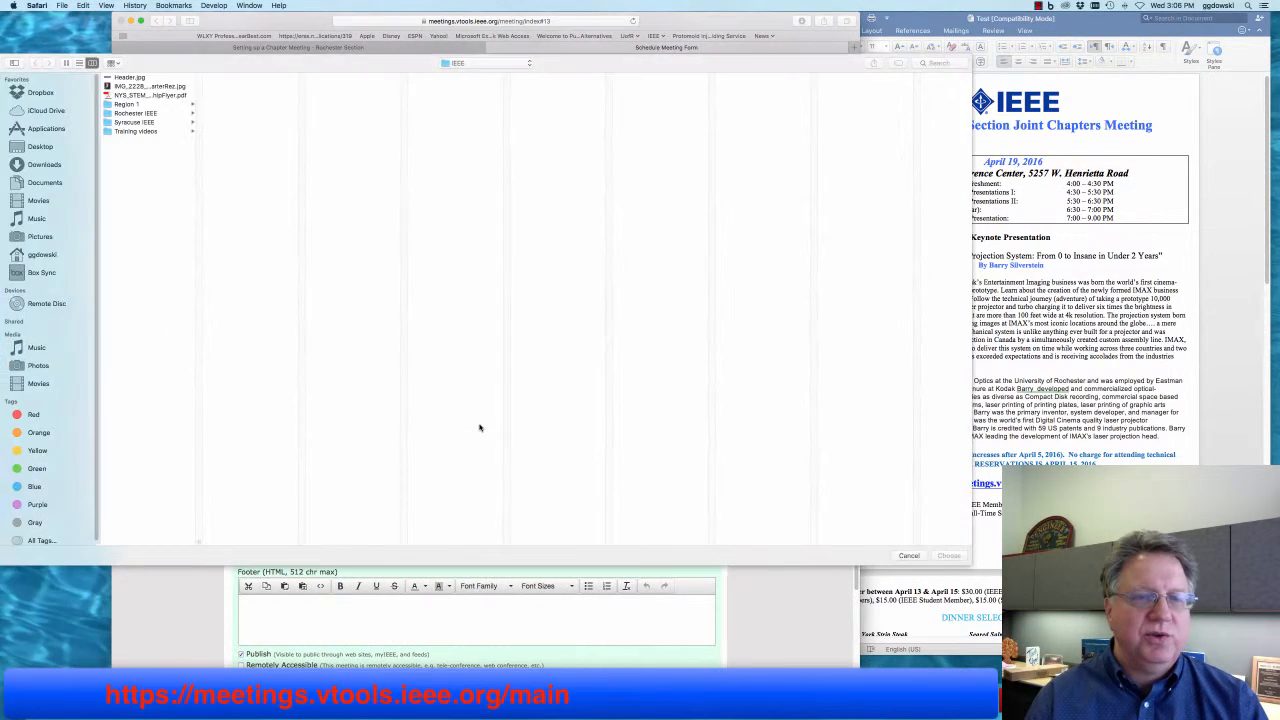
{"action": "left_click", "coordinate": [130, 87]}
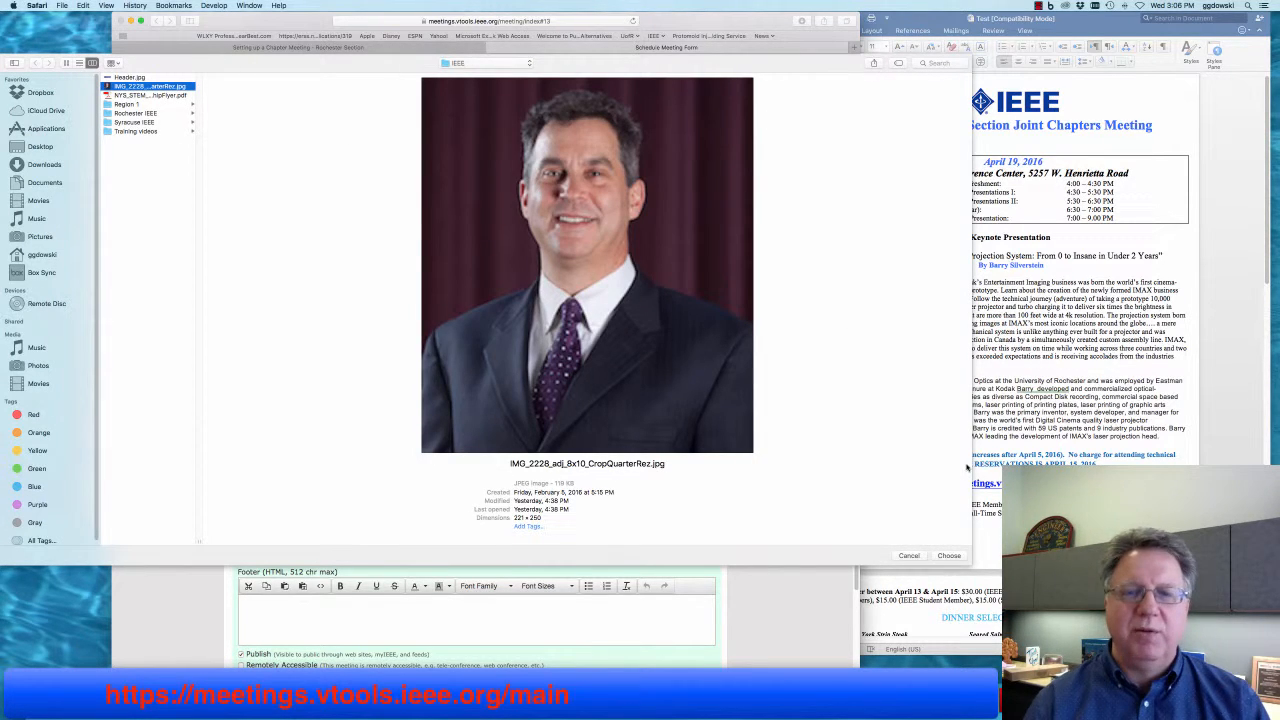
{"action": "left_click", "coordinate": [948, 556]}
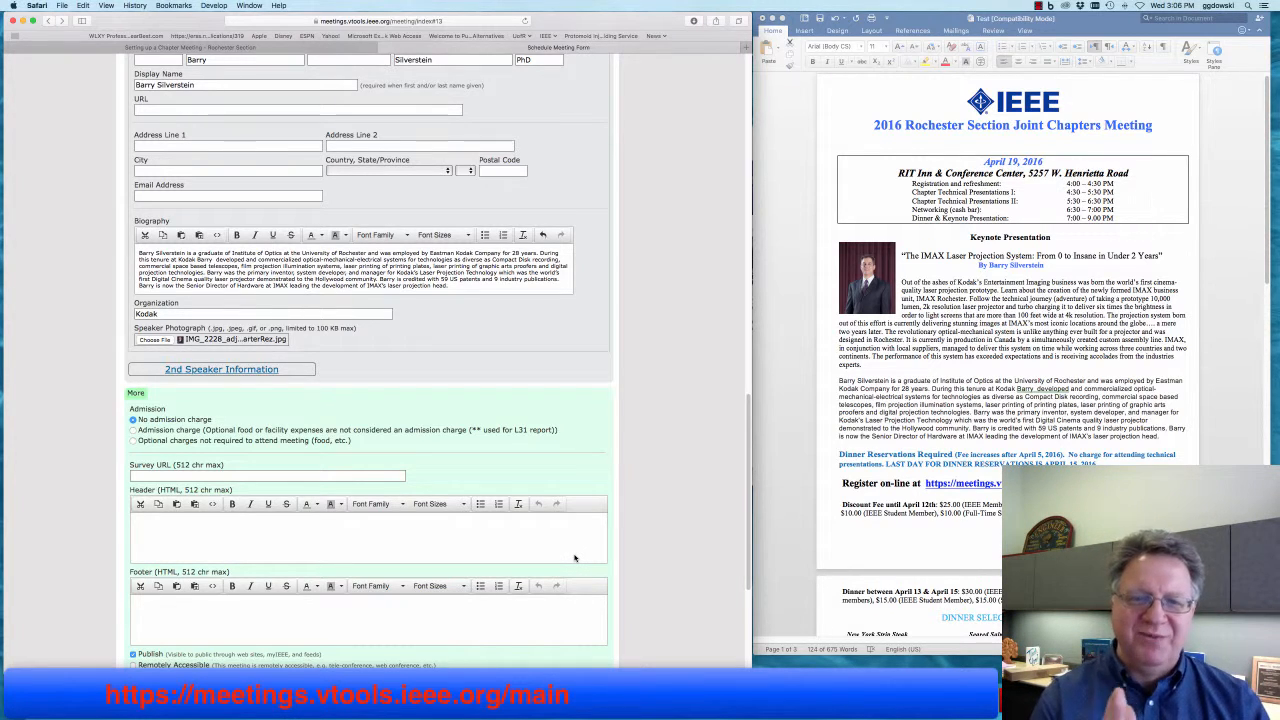
- Check the flyer's dinner selections and enter Salmon as the first menu choice
{"action": "scroll", "coordinate": [571, 486], "scroll_direction": "down", "scroll_amount": 3}
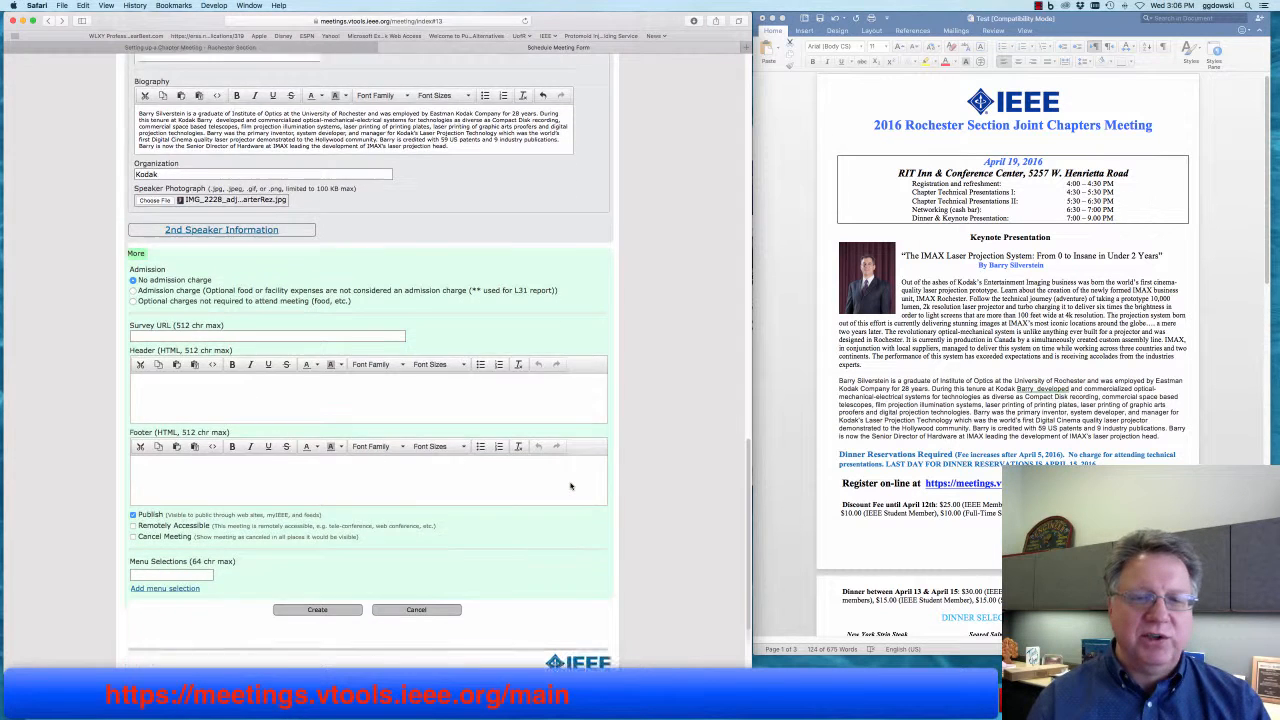
{"action": "scroll", "coordinate": [571, 486], "scroll_direction": "down", "scroll_amount": 1}
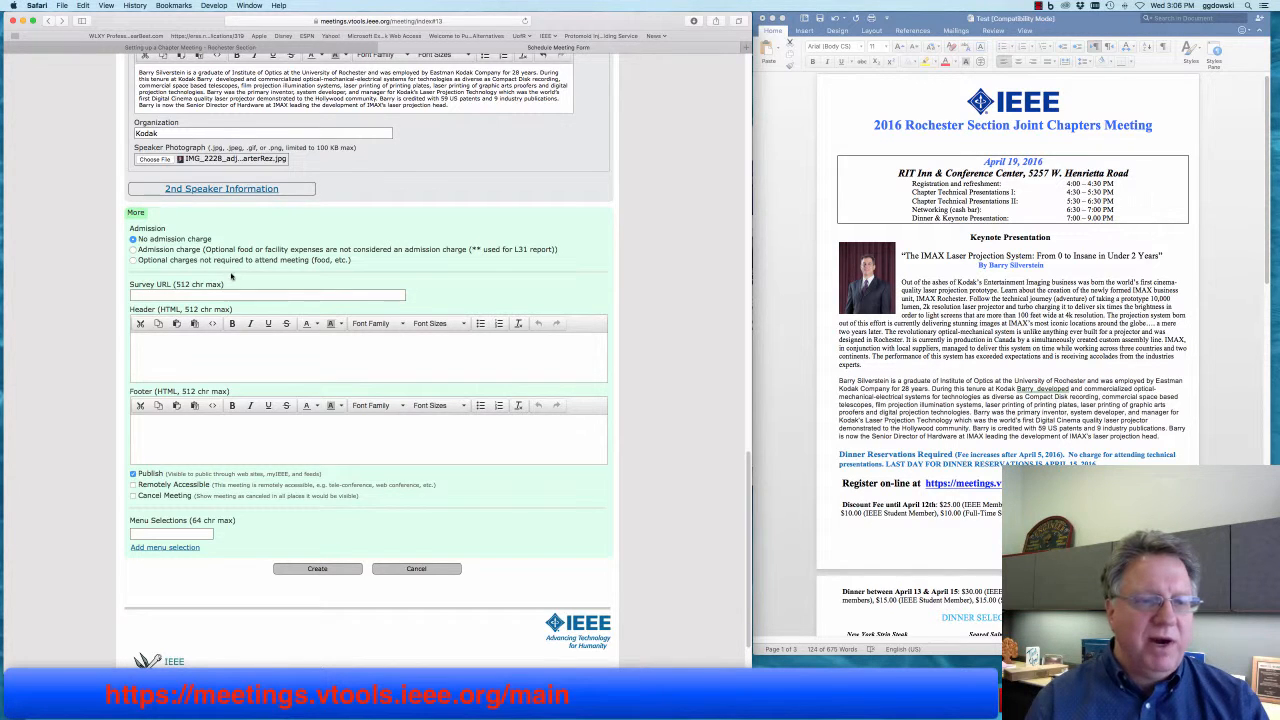
{"action": "scroll", "coordinate": [230, 272], "scroll_direction": "down", "scroll_amount": 2}
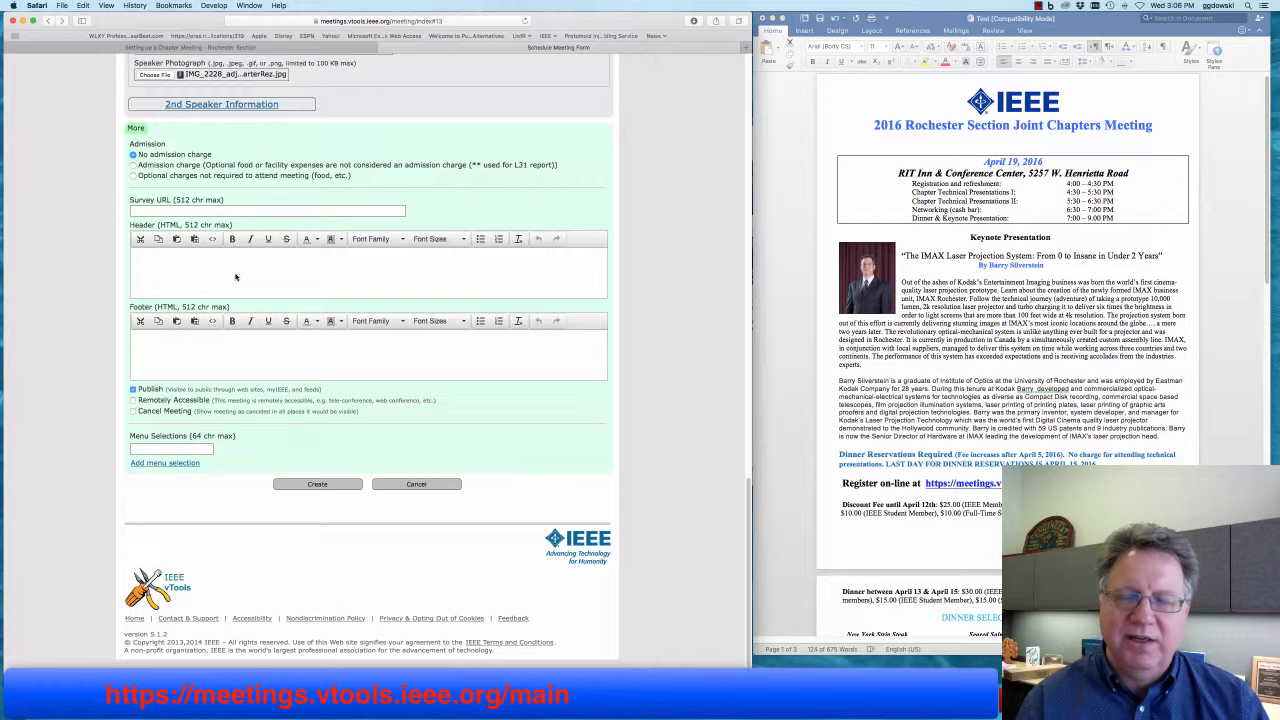
{"action": "left_click", "coordinate": [171, 448]}
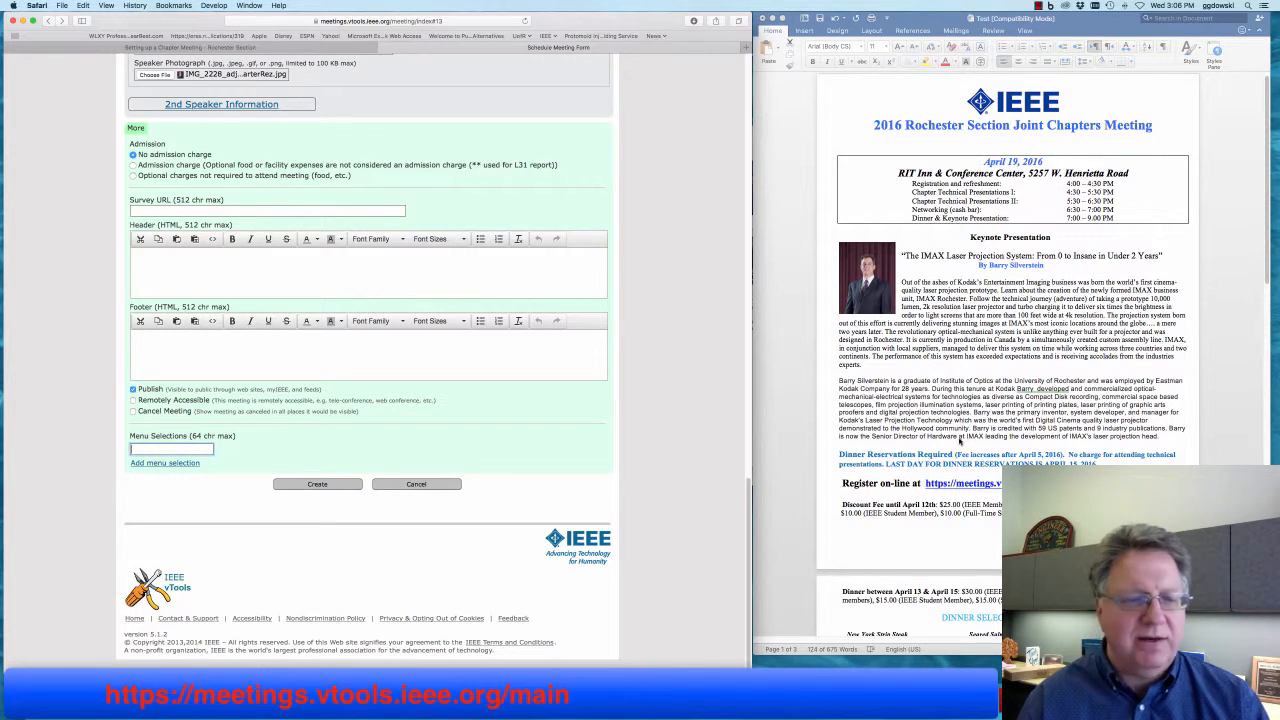
{"action": "scroll", "coordinate": [962, 445], "scroll_direction": "down", "scroll_amount": 5}
{"action": "scroll", "coordinate": [962, 470], "scroll_direction": "down", "scroll_amount": 3}
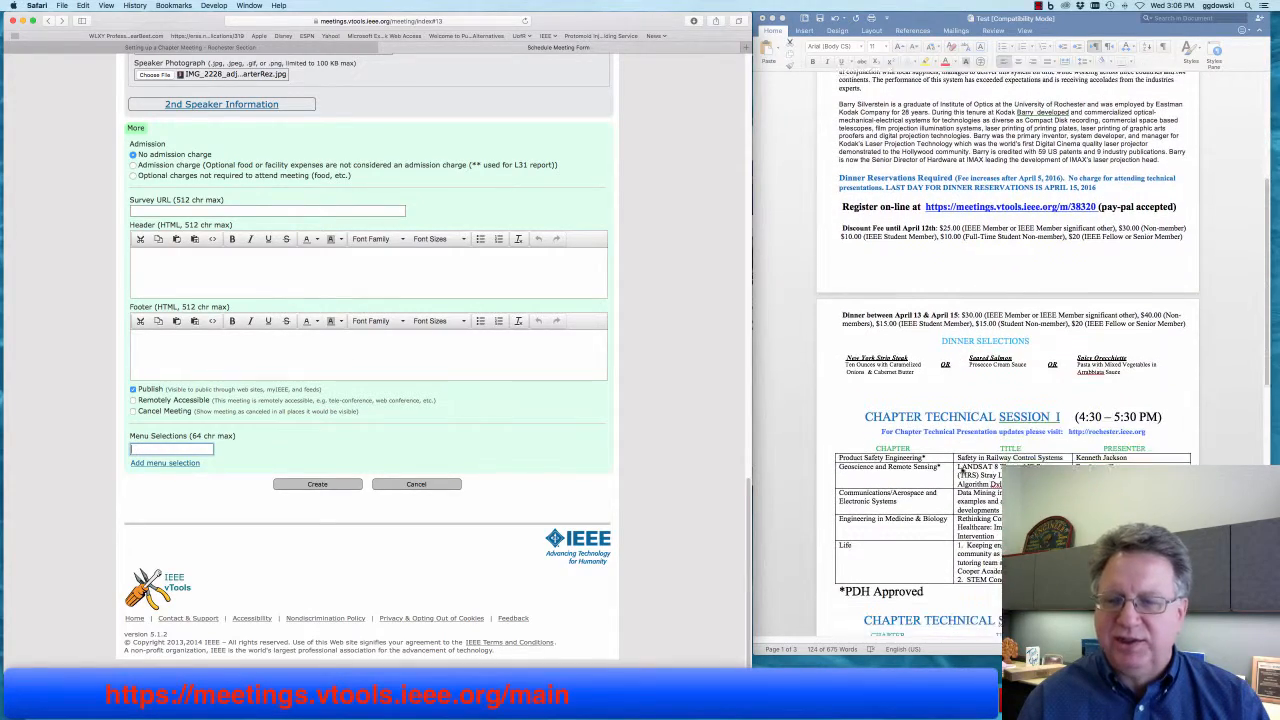
{"action": "left_click", "coordinate": [907, 342]}
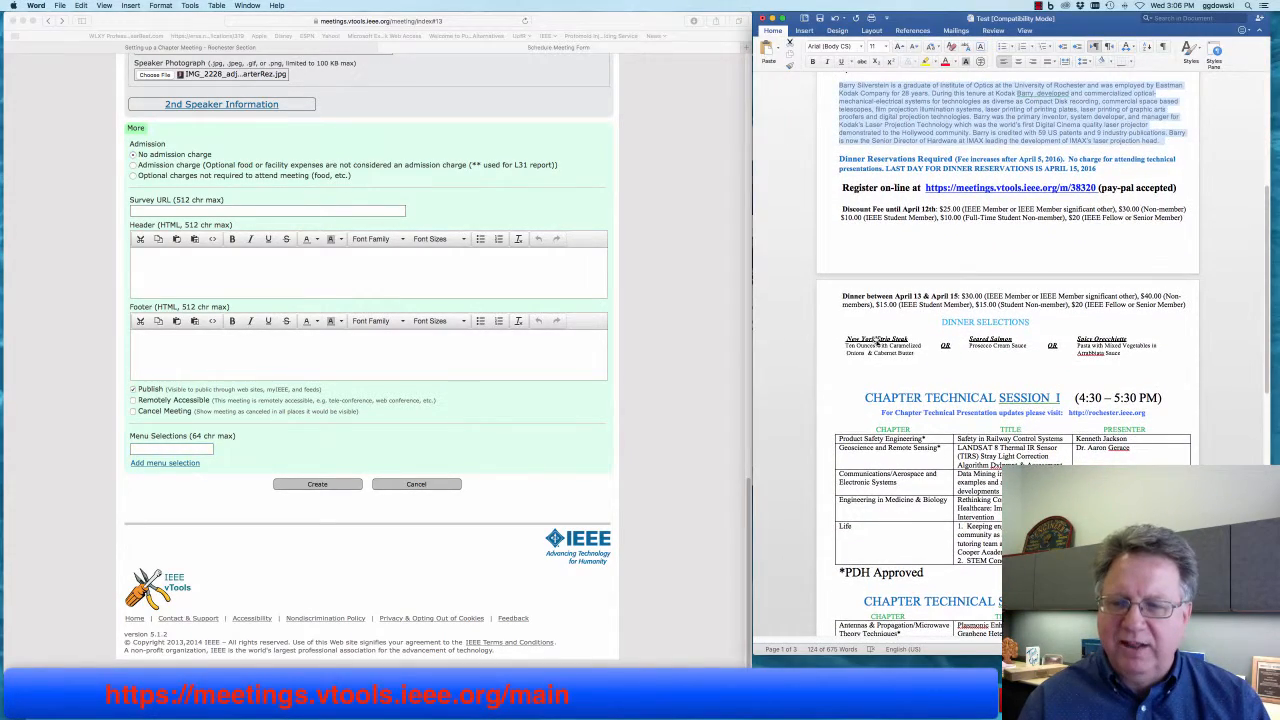
{"action": "left_click", "coordinate": [868, 350]}
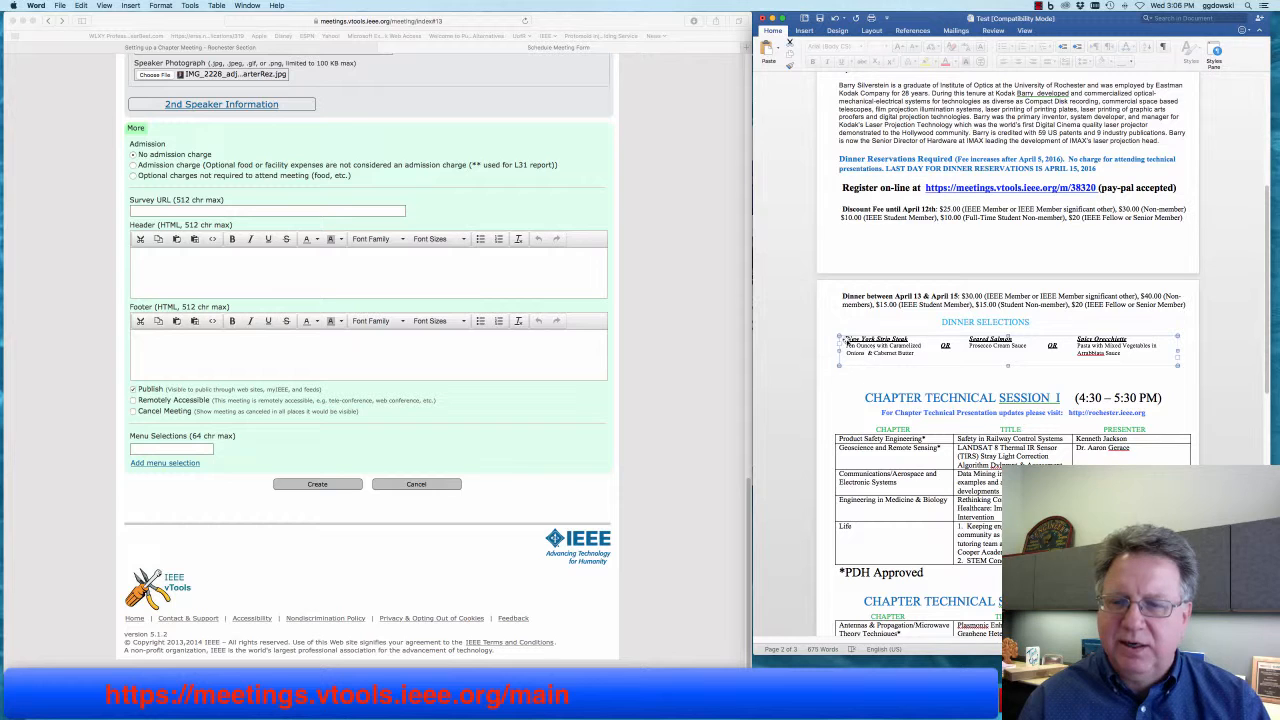
{"action": "left_click", "coordinate": [187, 450]}
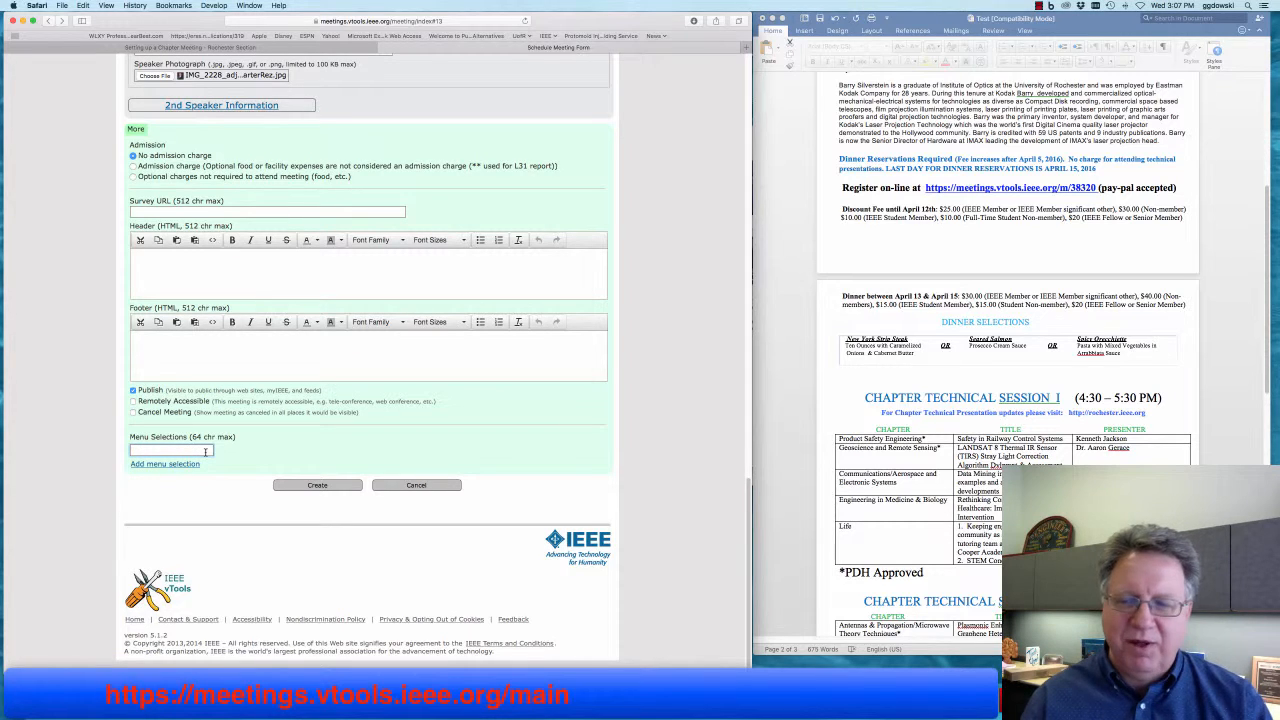
{"action": "type", "text": "Salmon"}
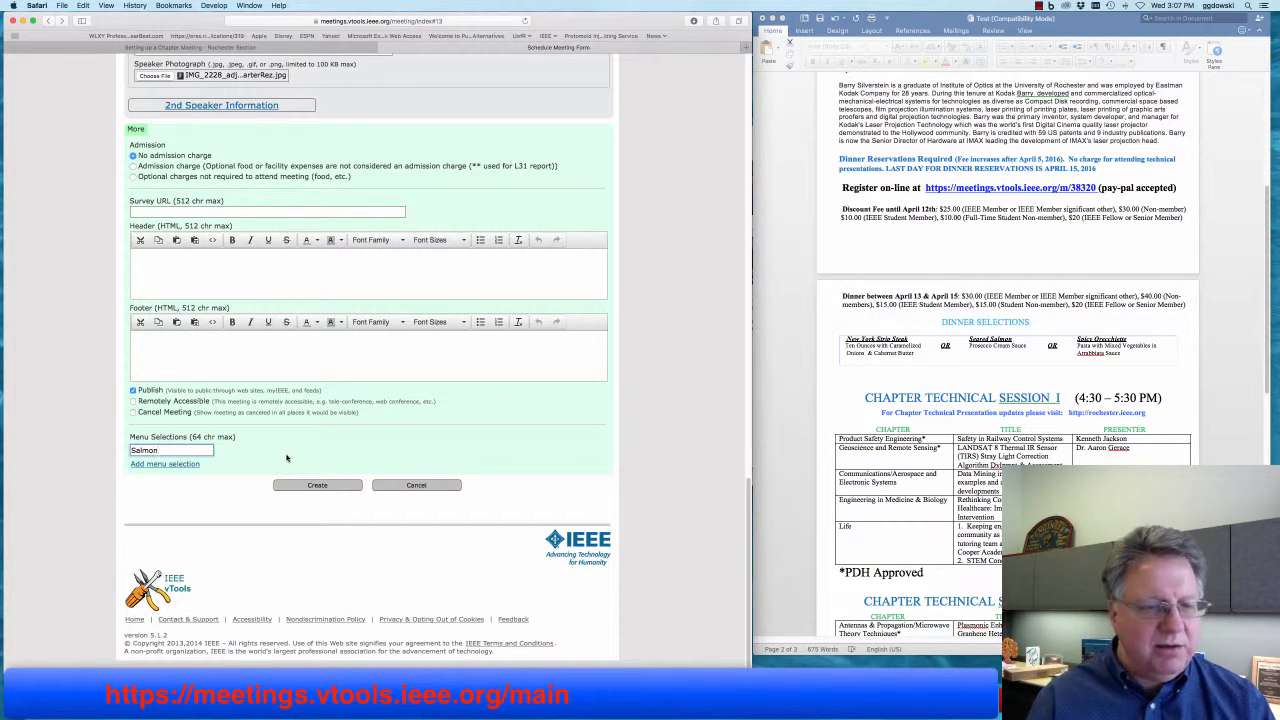
- Add Steak as a second menu choice, remove the empty third row, and click Create
{"action": "left_click", "coordinate": [165, 464]}
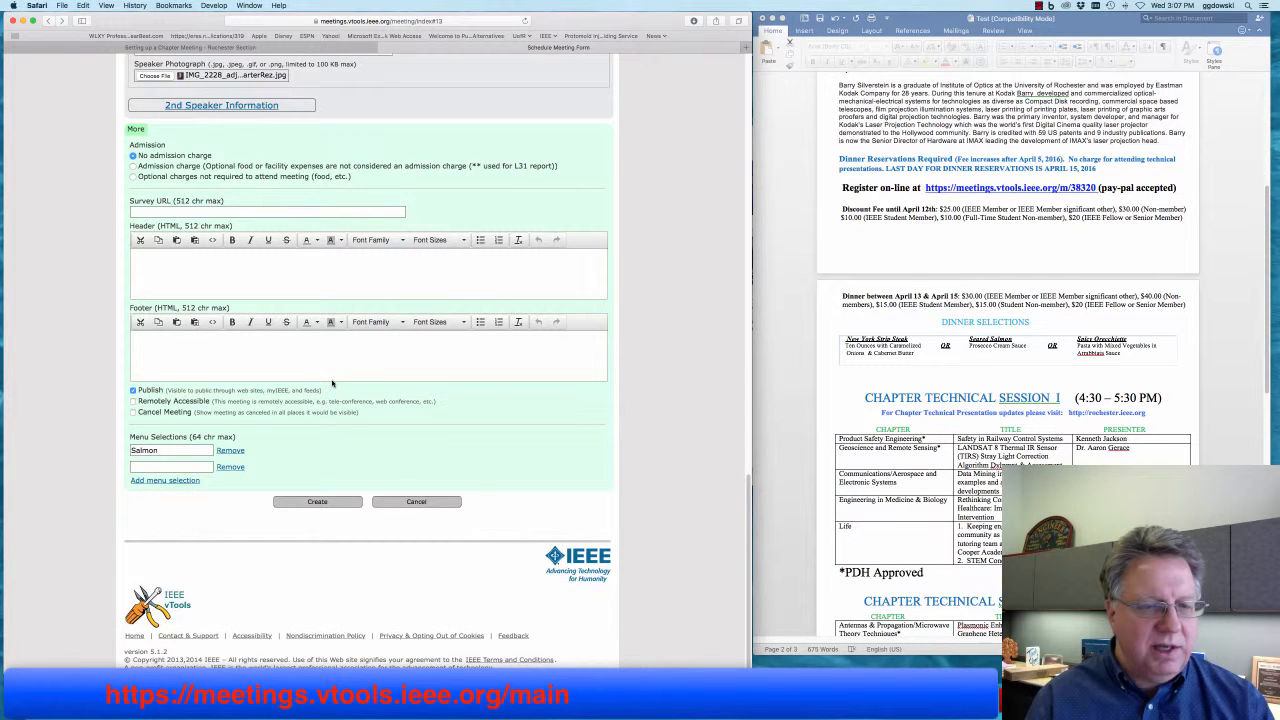
{"action": "left_click", "coordinate": [169, 465]}
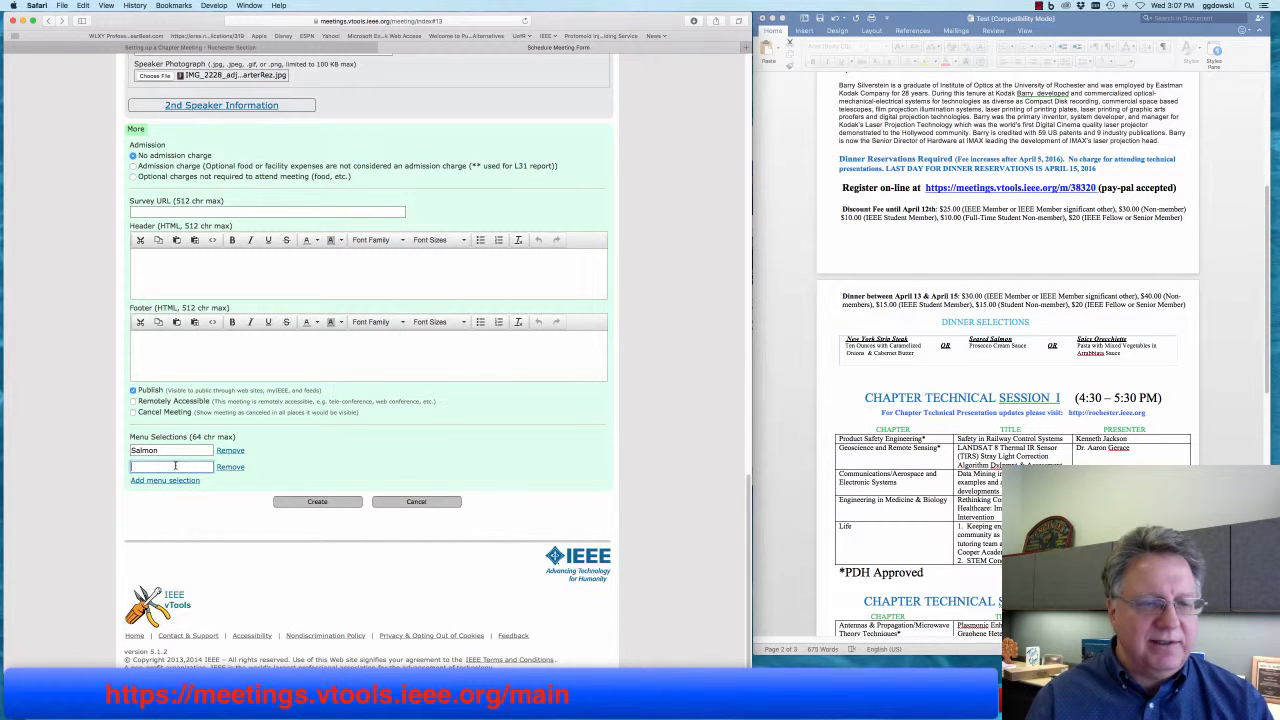
{"action": "type", "text": "Steak"}
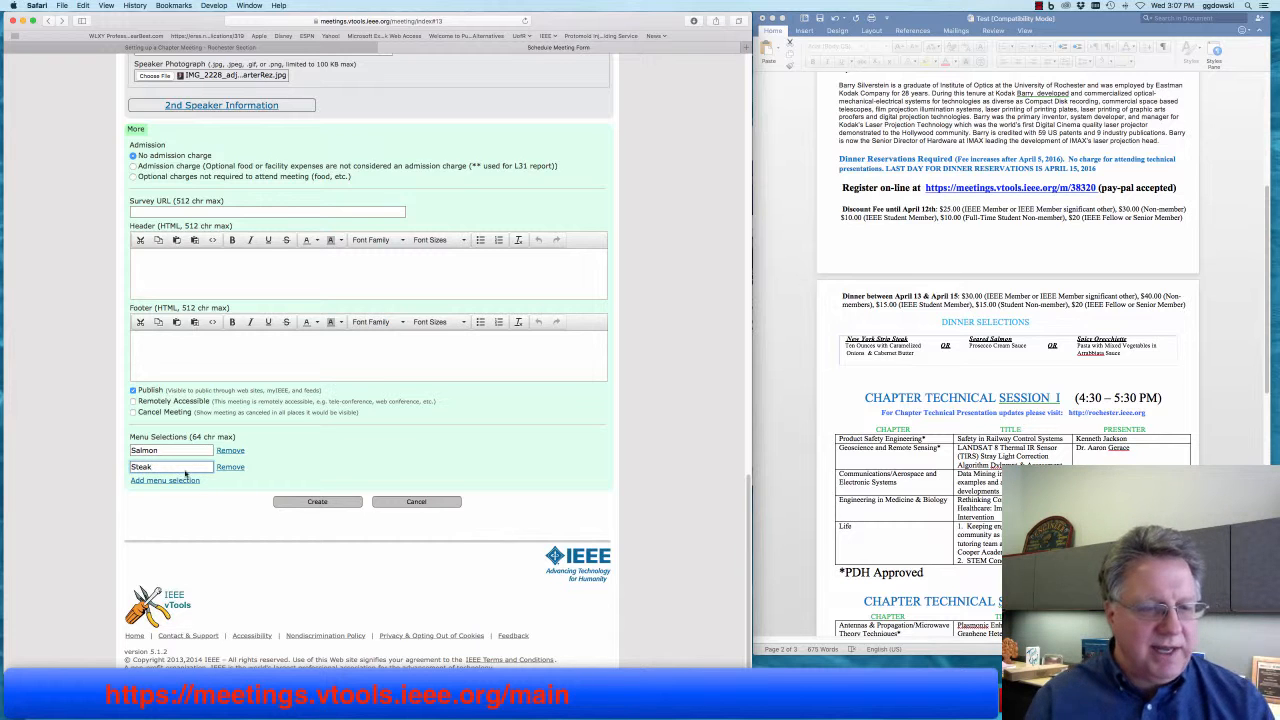
{"action": "left_click", "coordinate": [184, 479]}
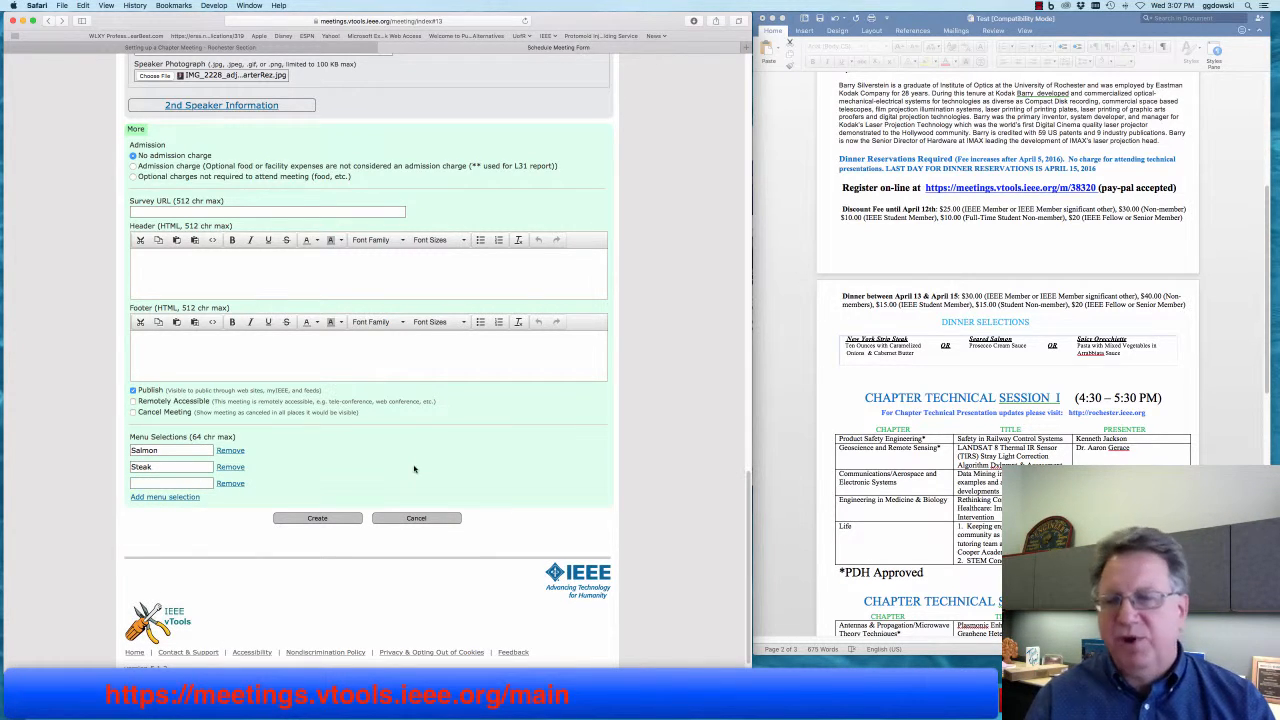
{"action": "left_click", "coordinate": [236, 484]}
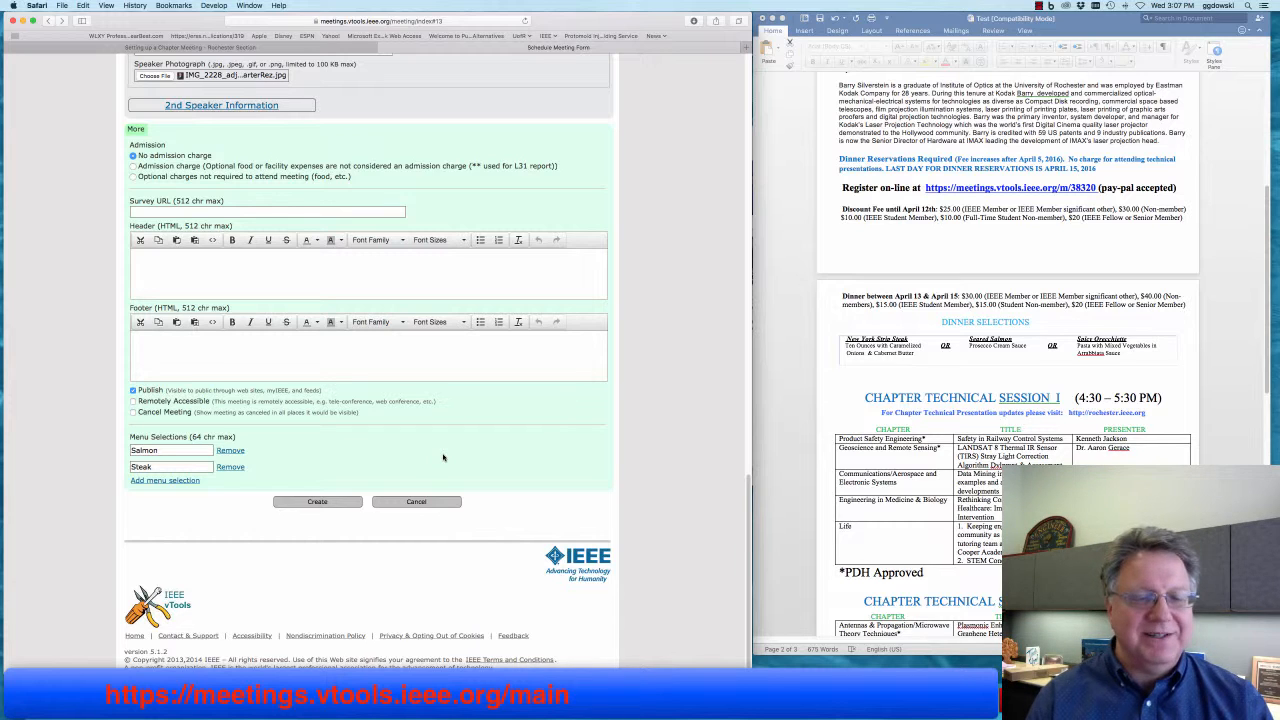
{"action": "left_click", "coordinate": [318, 503]}
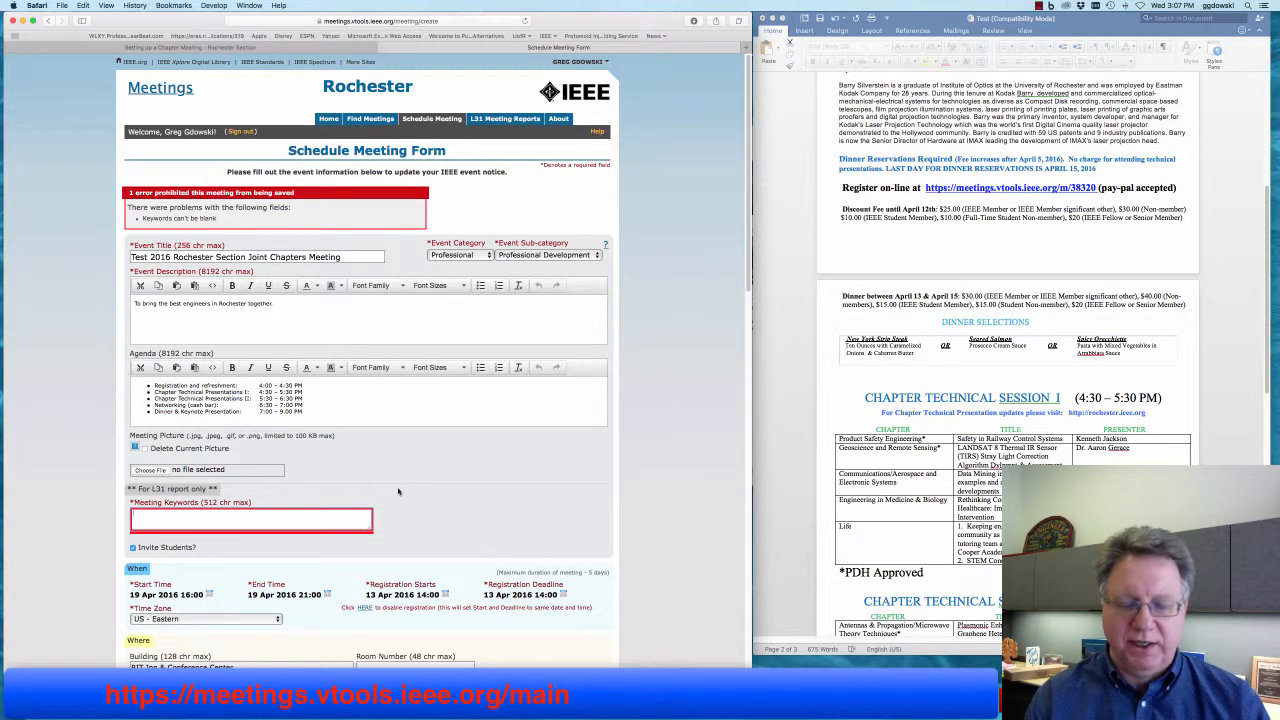
- Enter 'Joint Chapter meeting IMAX Kodak' as the meeting keywords and create the meeting
{"action": "type", "text": "Joint"}
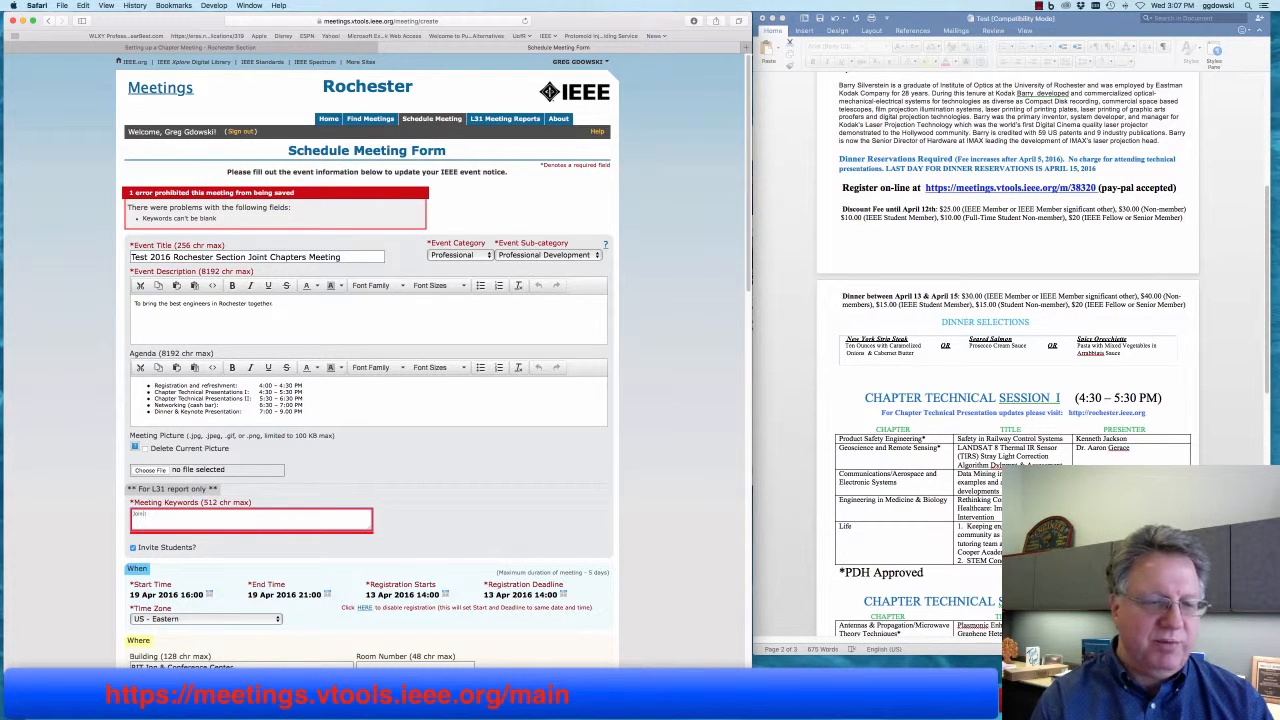
{"action": "type", "text": " Chapter meeting IMAX Kodak"}
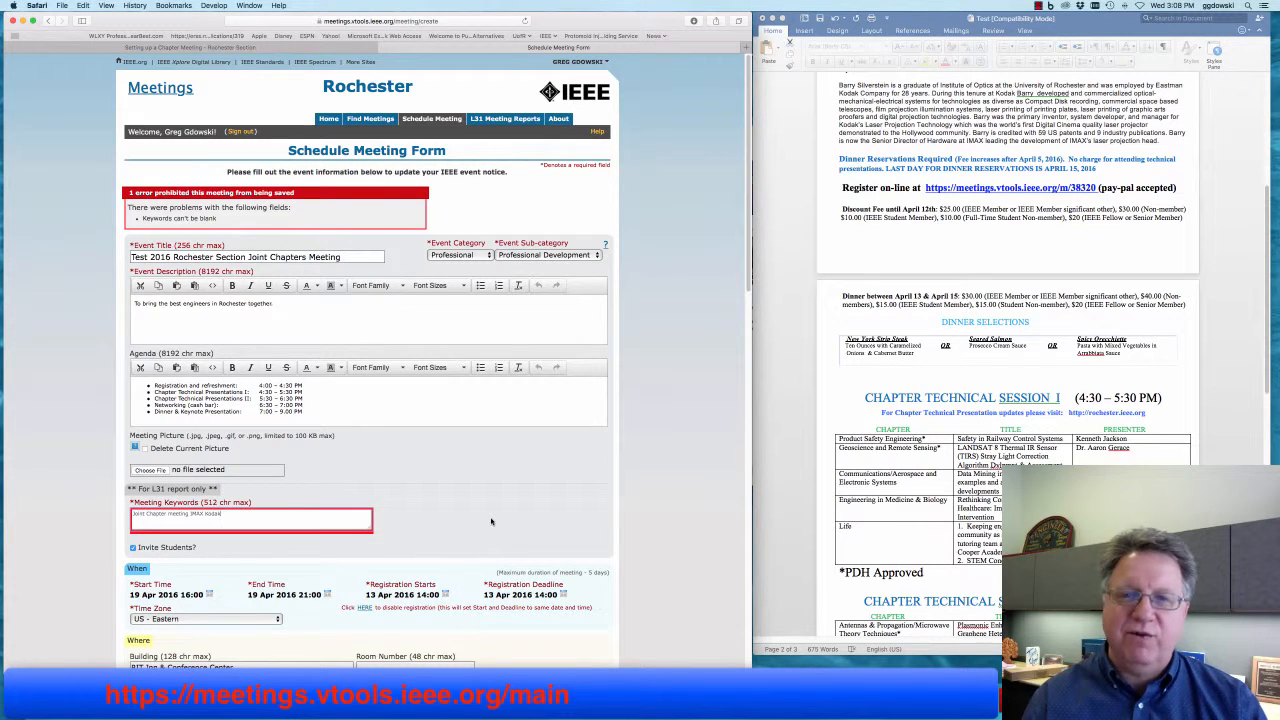
{"action": "scroll", "coordinate": [491, 521], "scroll_direction": "down", "scroll_amount": 20}
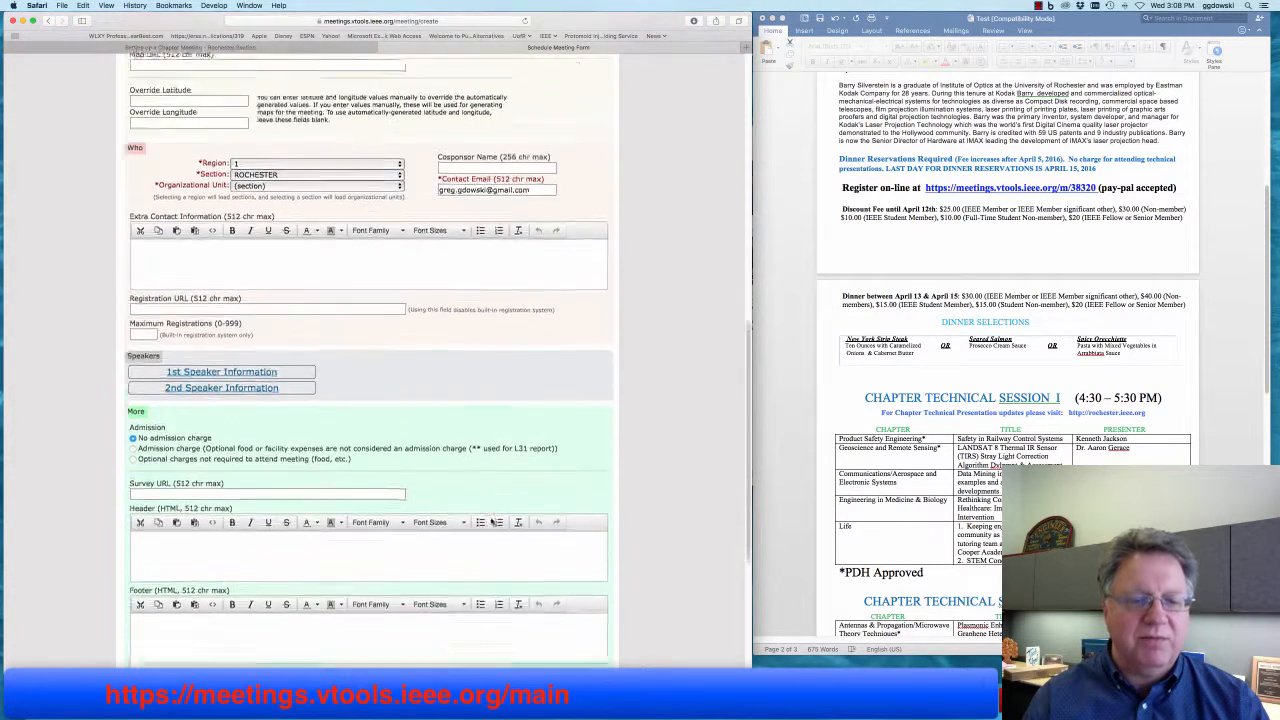
{"action": "scroll", "coordinate": [491, 521], "scroll_direction": "down", "scroll_amount": 2}
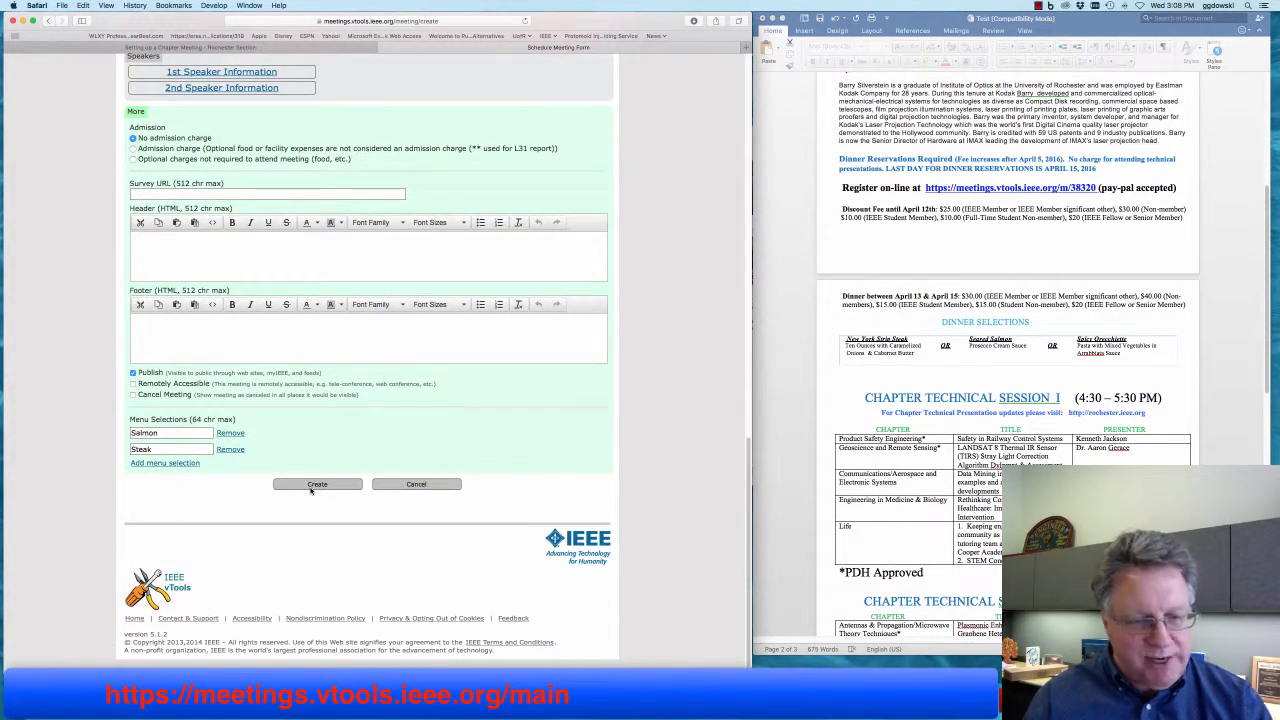
{"action": "left_click", "coordinate": [312, 486]}
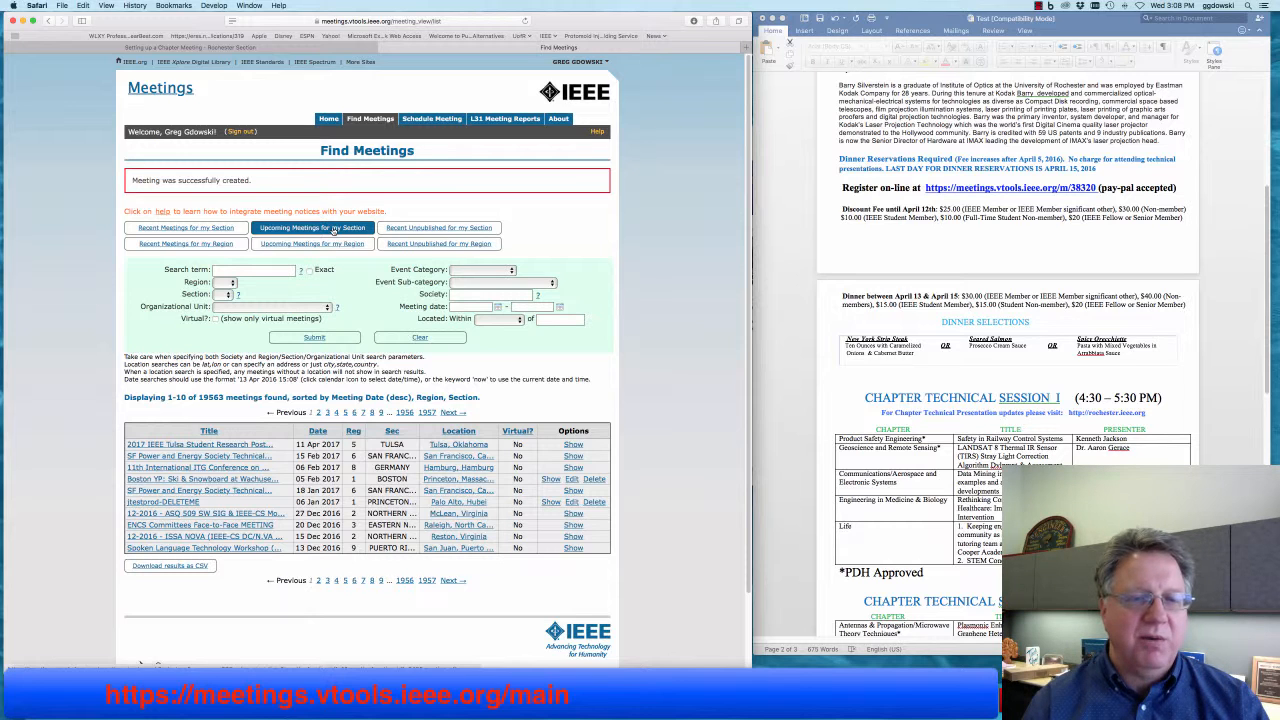
- From the section's upcoming meetings, open 'Test 2016 Rochester Section Joint Chapters Meeting'
{"action": "left_click", "coordinate": [335, 229]}
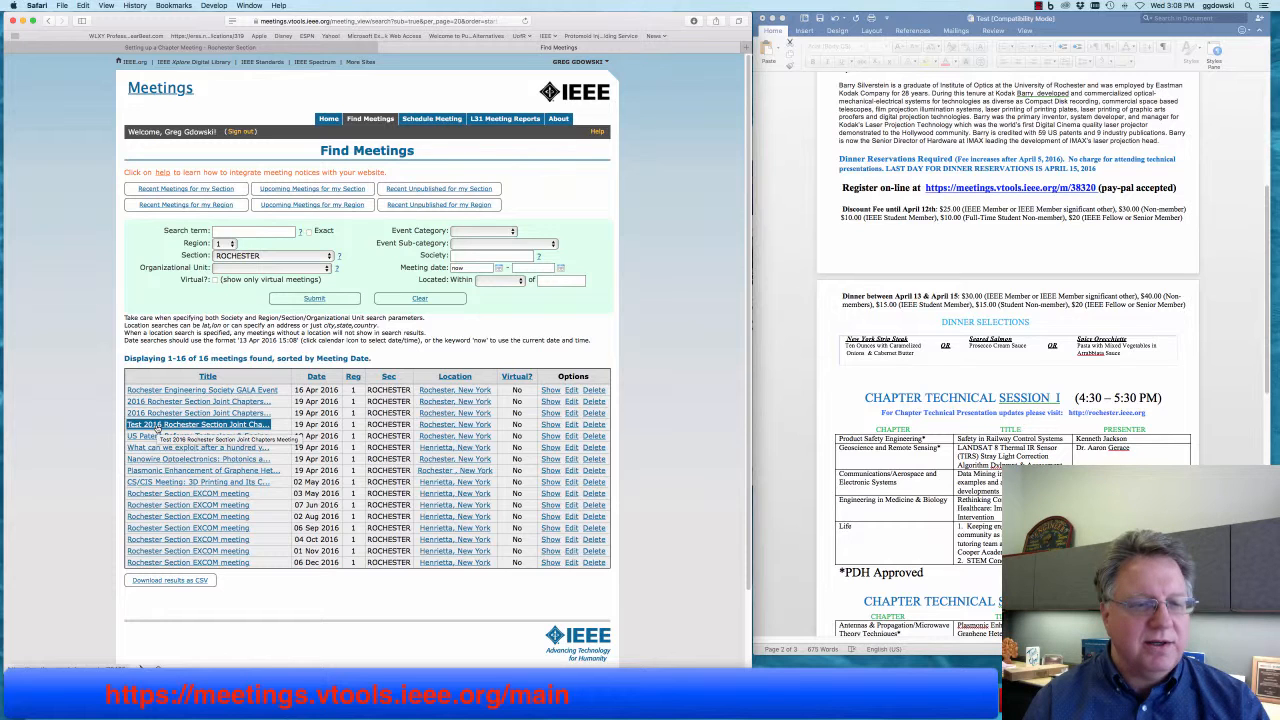
{"action": "left_click", "coordinate": [158, 429]}
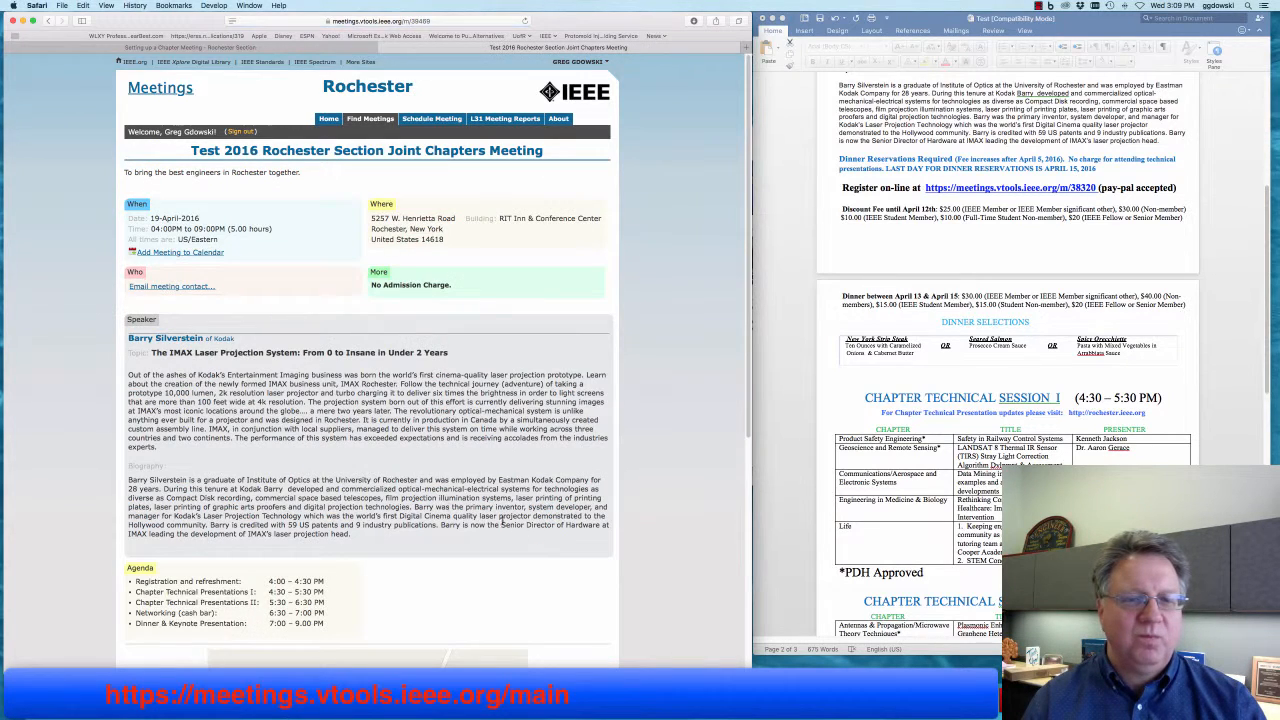
- Open the Test 2016 joint chapters meeting in its edit form
{"action": "scroll", "coordinate": [438, 526], "scroll_direction": "down", "scroll_amount": 10}
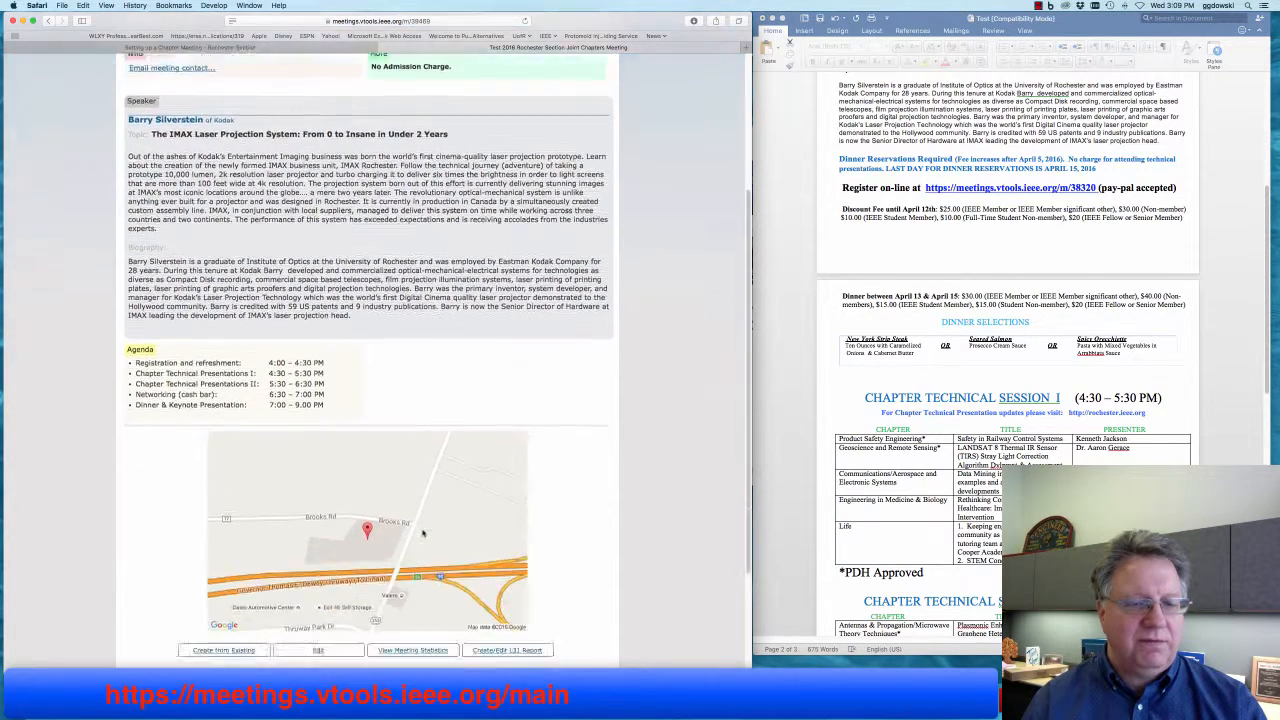
{"action": "scroll", "coordinate": [422, 534], "scroll_direction": "up", "scroll_amount": 10}
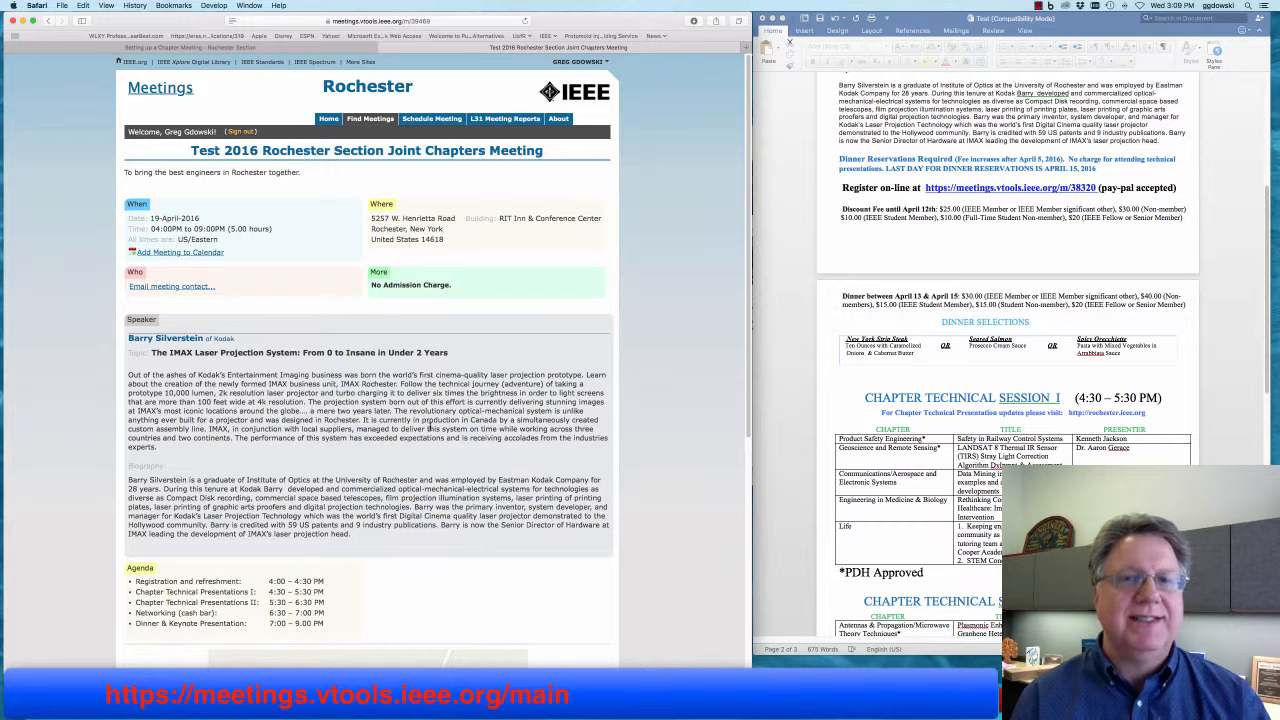
{"action": "scroll", "coordinate": [272, 422], "scroll_direction": "down", "scroll_amount": 5}
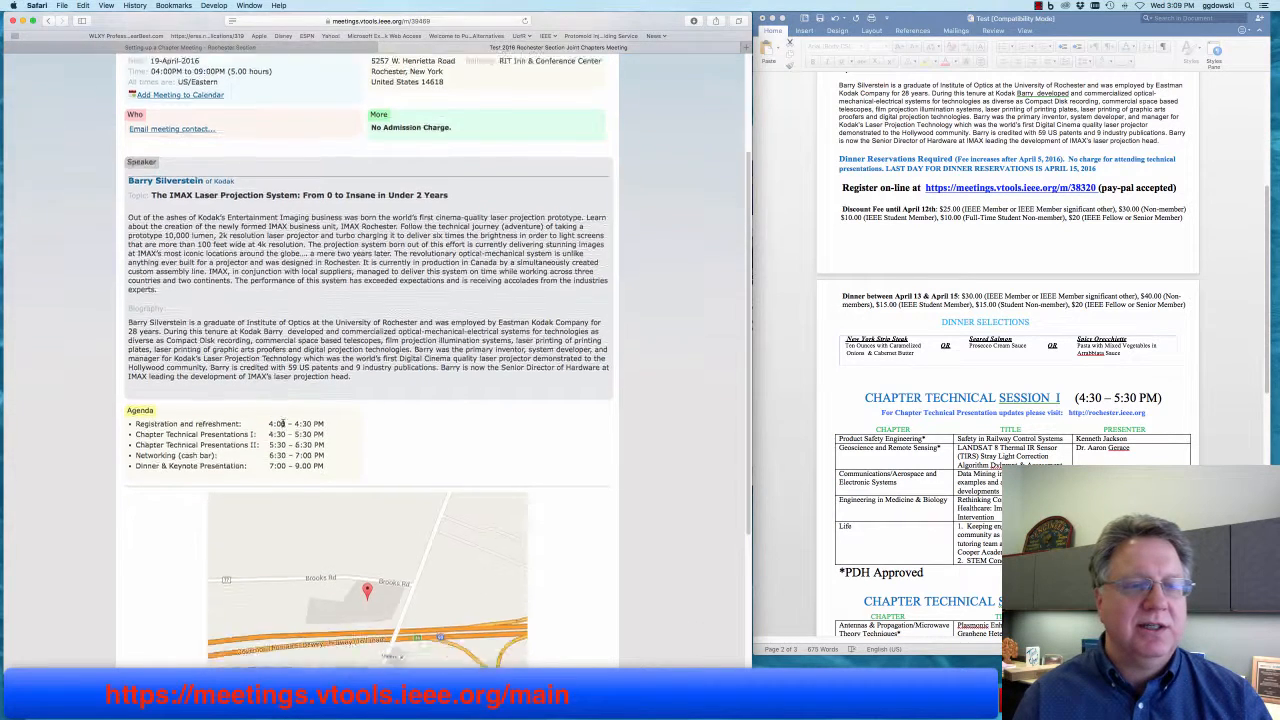
{"action": "scroll", "coordinate": [282, 424], "scroll_direction": "down", "scroll_amount": 1}
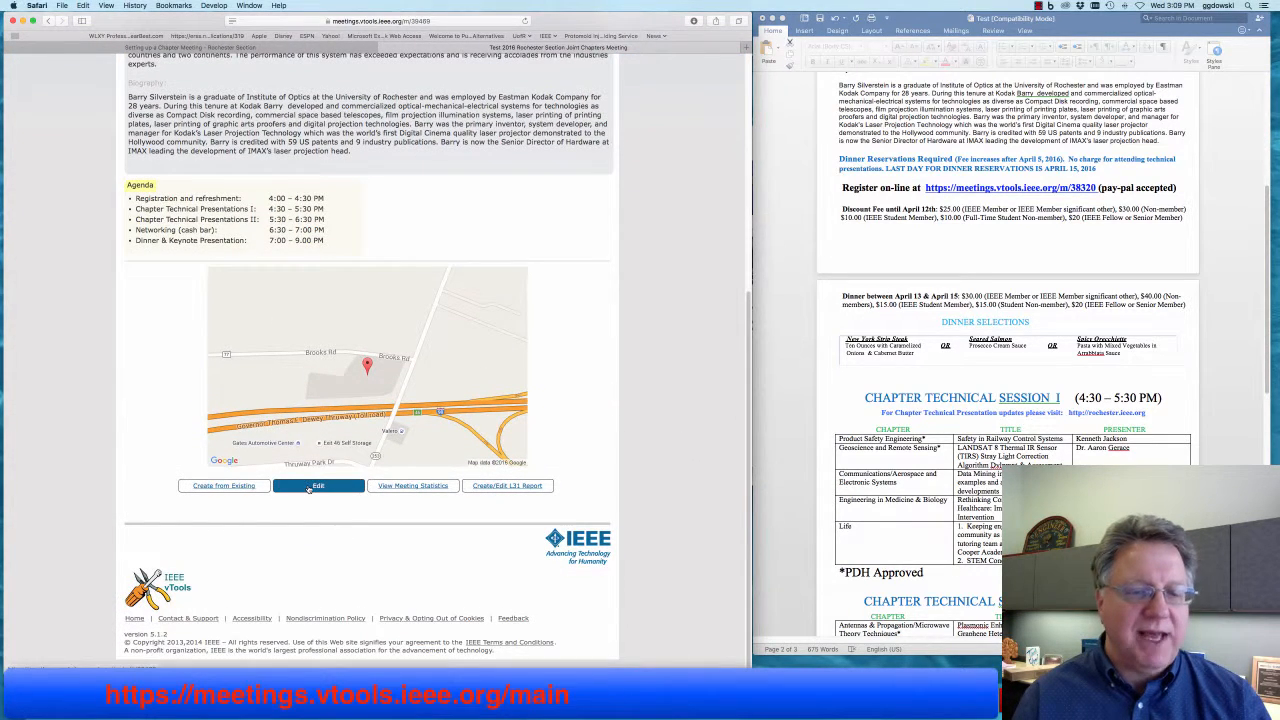
{"action": "left_click", "coordinate": [310, 487]}
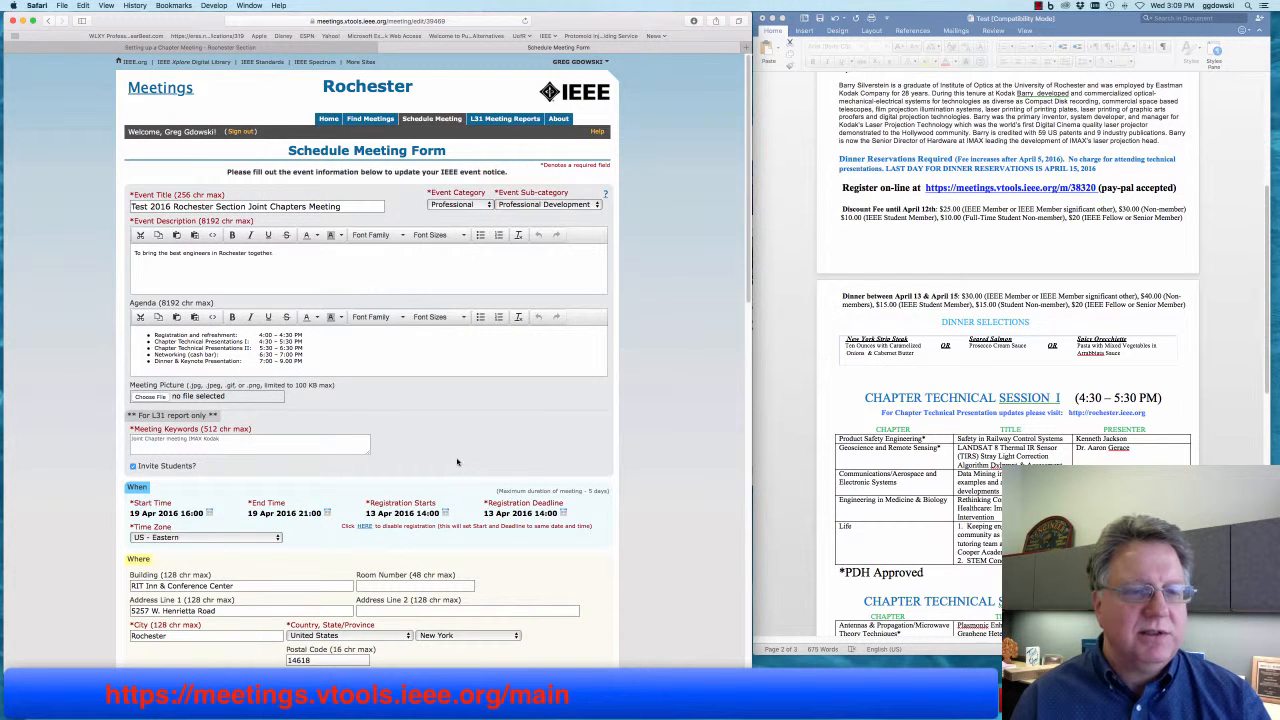
- Attach Header.jpg as the meeting picture
{"action": "left_click", "coordinate": [150, 397]}
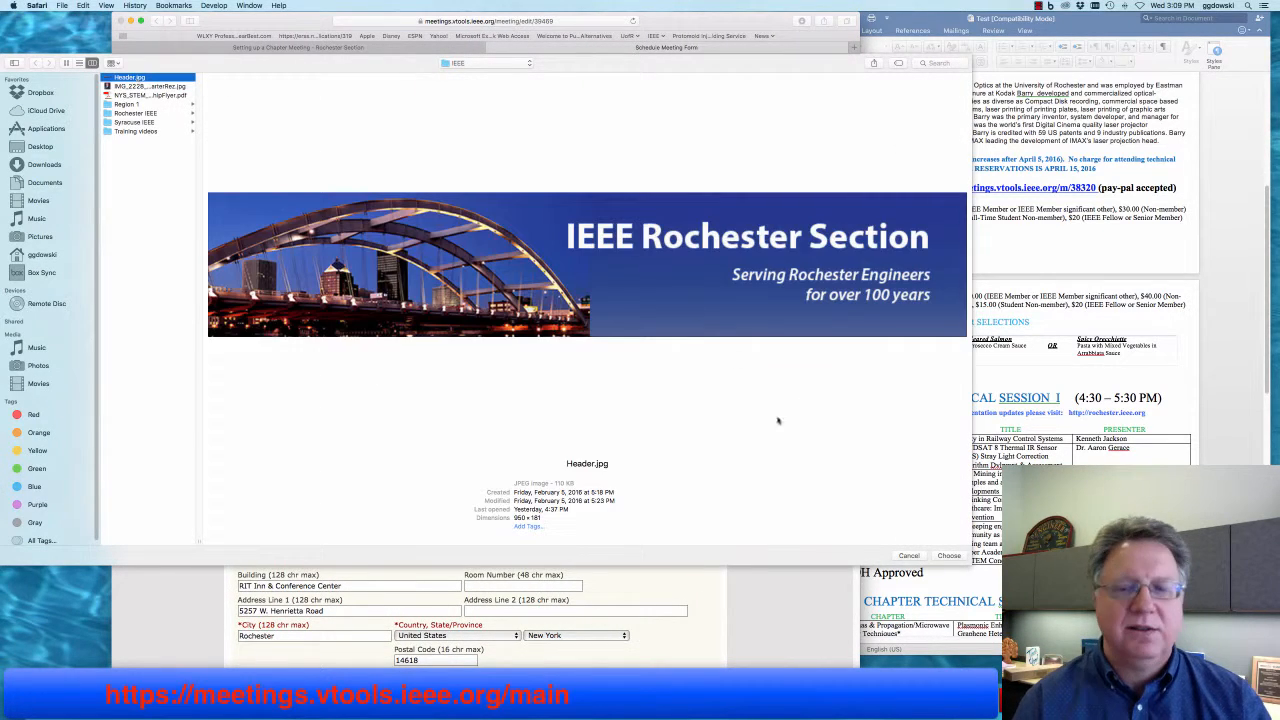
{"action": "left_click", "coordinate": [949, 555]}
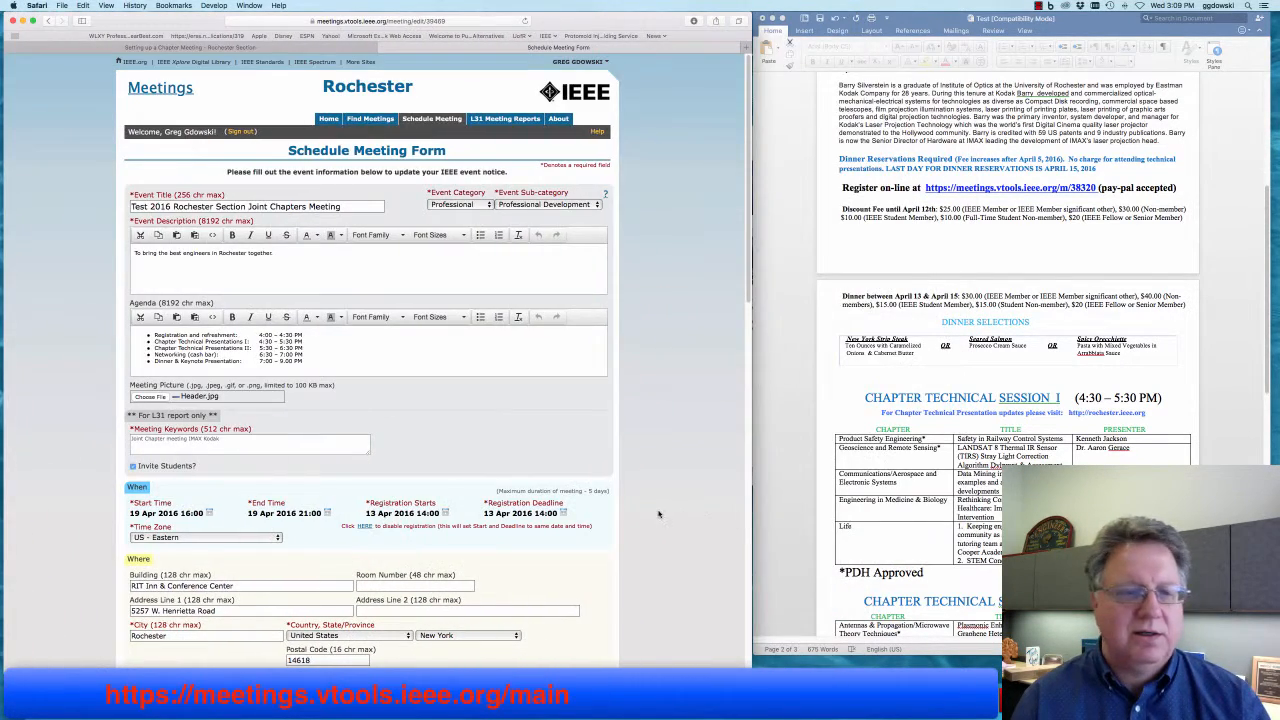
{"action": "scroll", "coordinate": [658, 514], "scroll_direction": "down", "scroll_amount": 15}
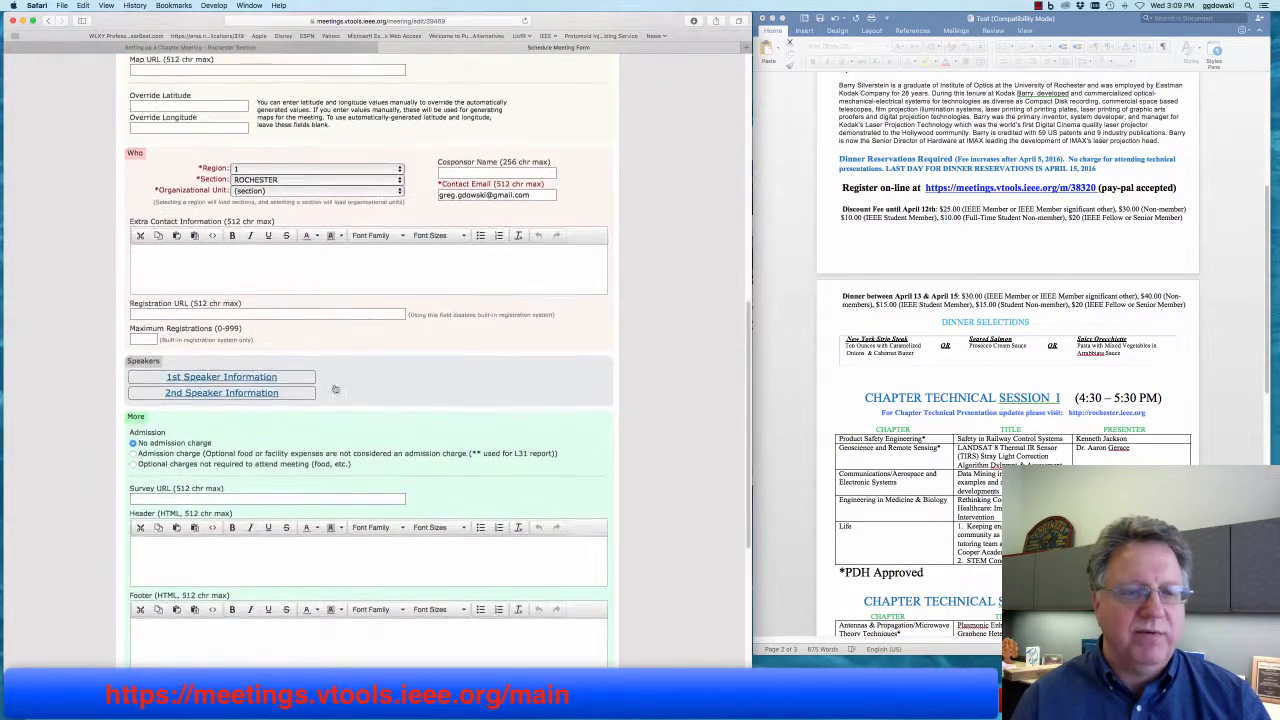
- Attach the IMG_2228 headshot as the 1st speaker's photograph and save the changes
{"action": "left_click", "coordinate": [221, 377]}
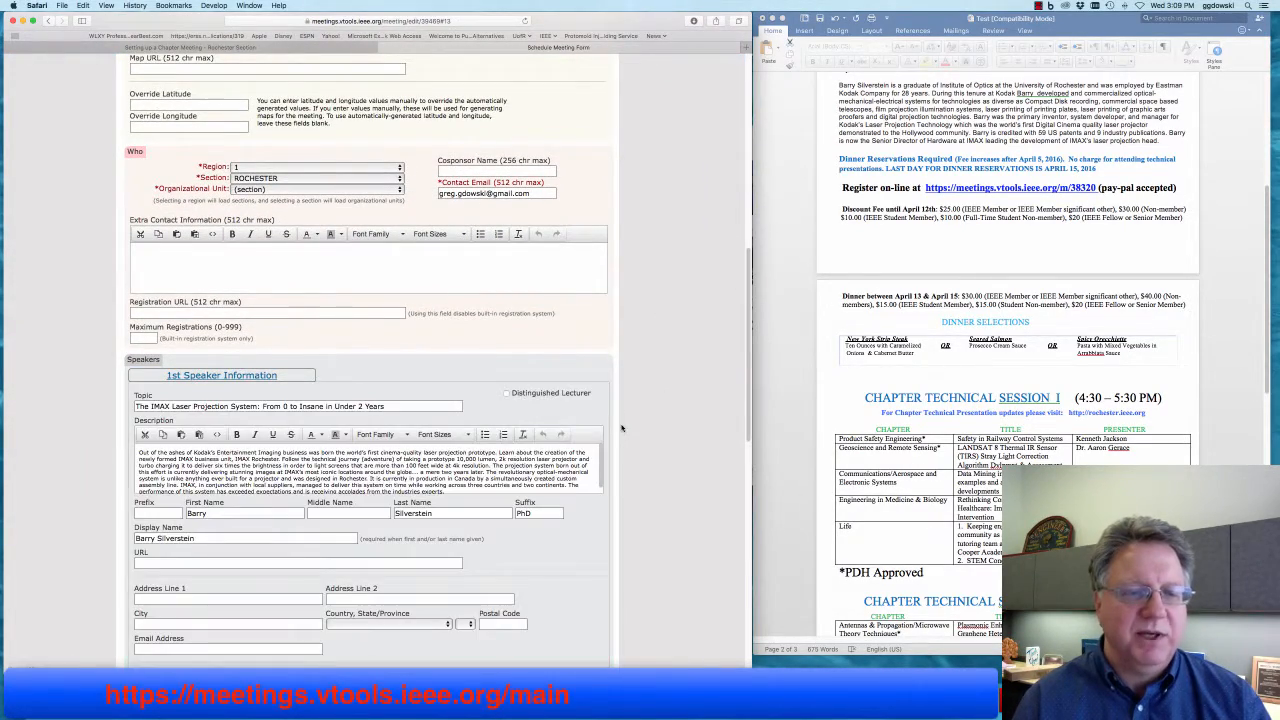
{"action": "scroll", "coordinate": [620, 428], "scroll_direction": "down", "scroll_amount": 8}
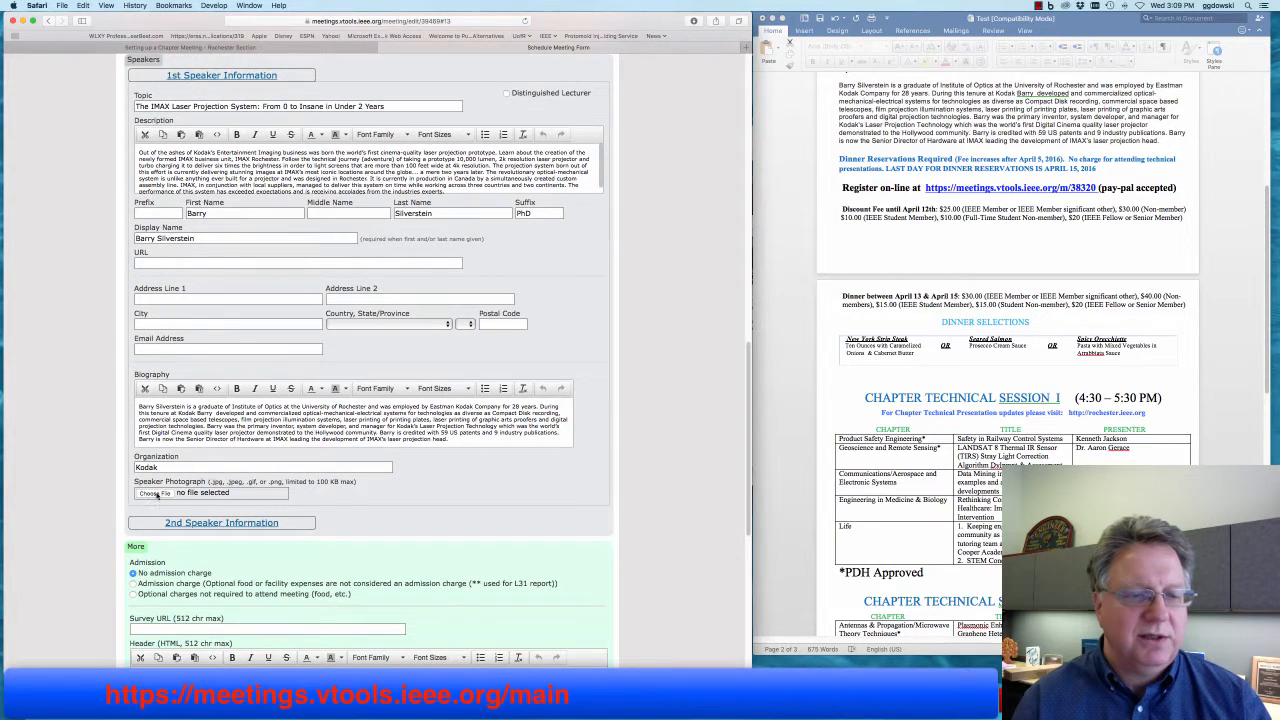
{"action": "left_click", "coordinate": [153, 493]}
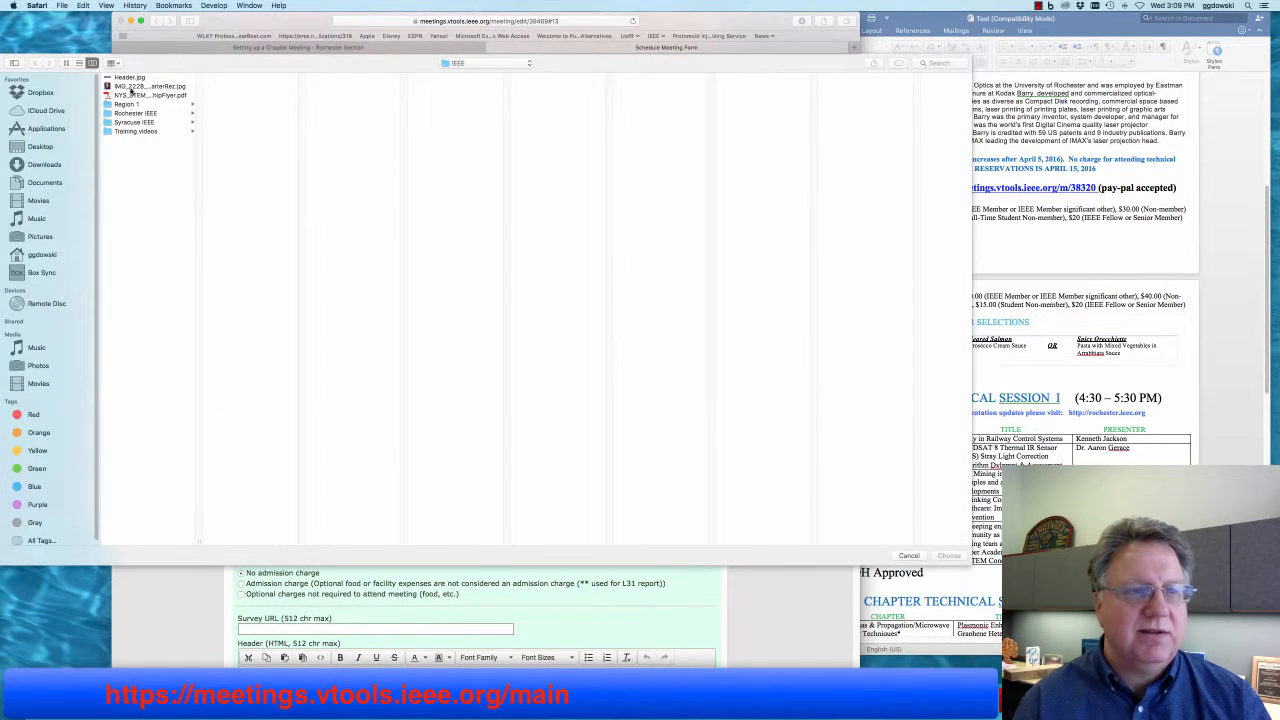
{"action": "left_click", "coordinate": [132, 87]}
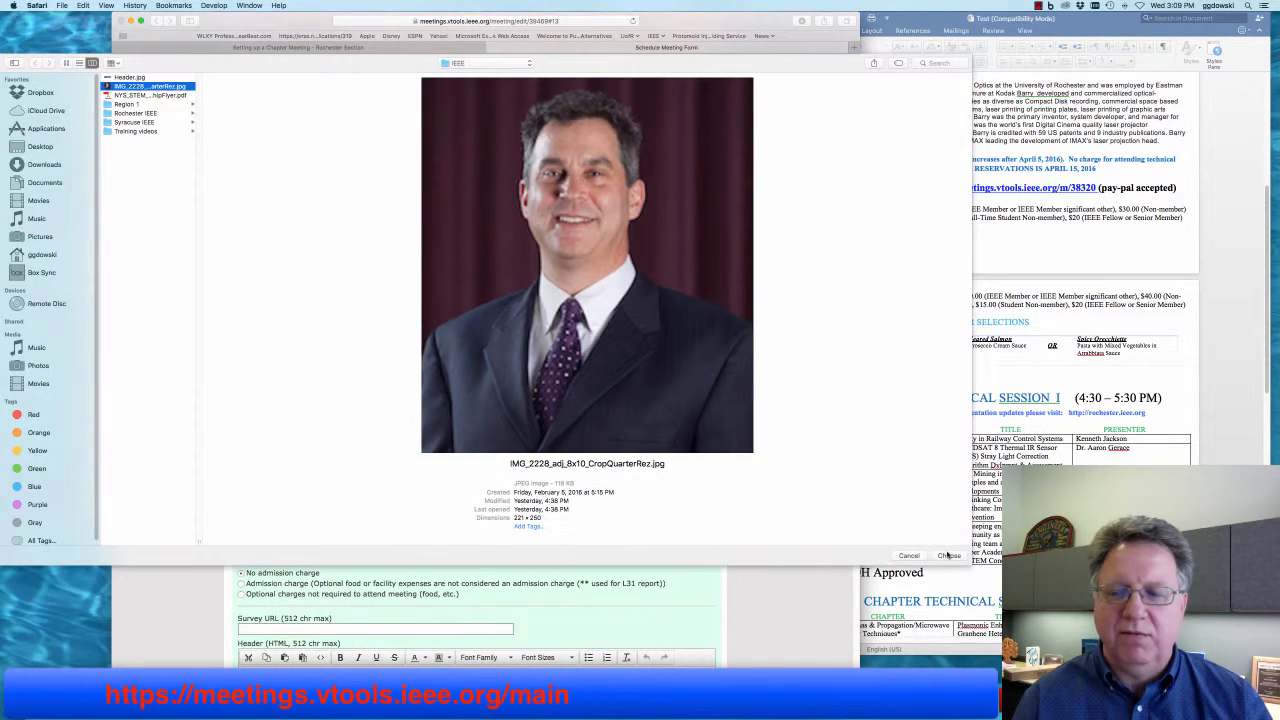
{"action": "left_click", "coordinate": [948, 555]}
{"action": "scroll", "coordinate": [665, 501], "scroll_direction": "down", "scroll_amount": 5}
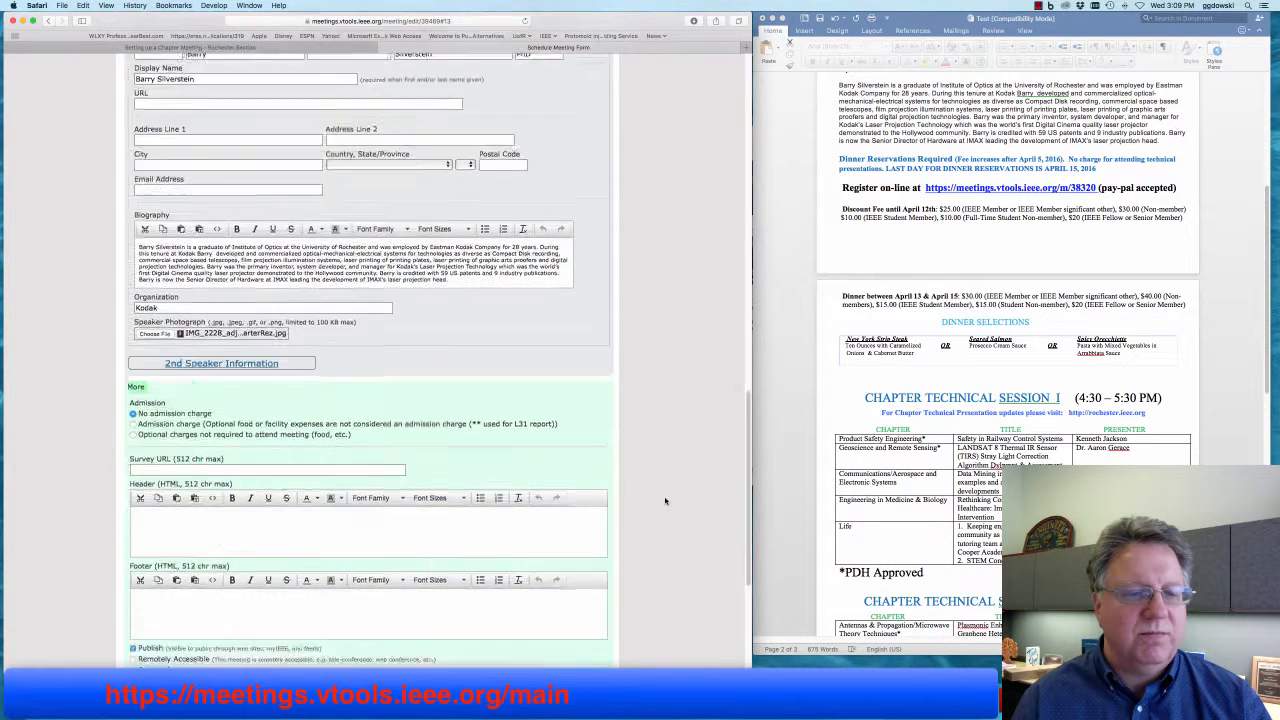
{"action": "scroll", "coordinate": [665, 501], "scroll_direction": "down", "scroll_amount": 6}
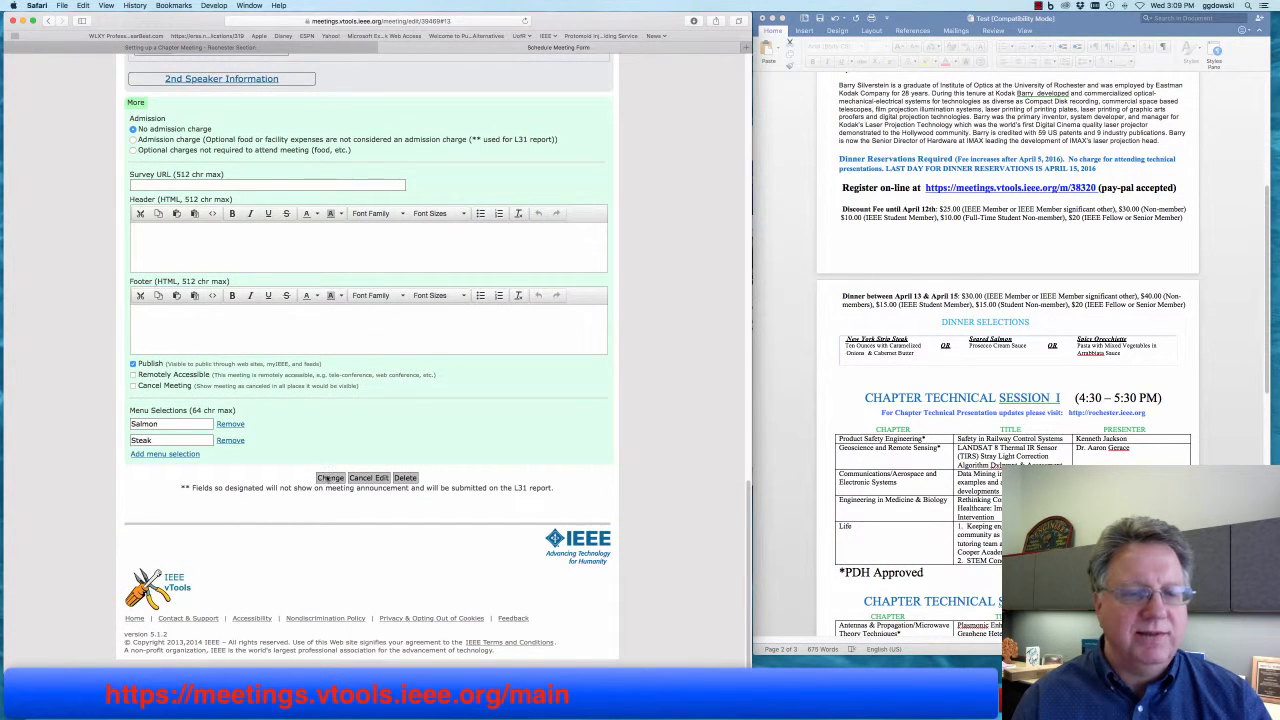
{"action": "left_click", "coordinate": [329, 478]}
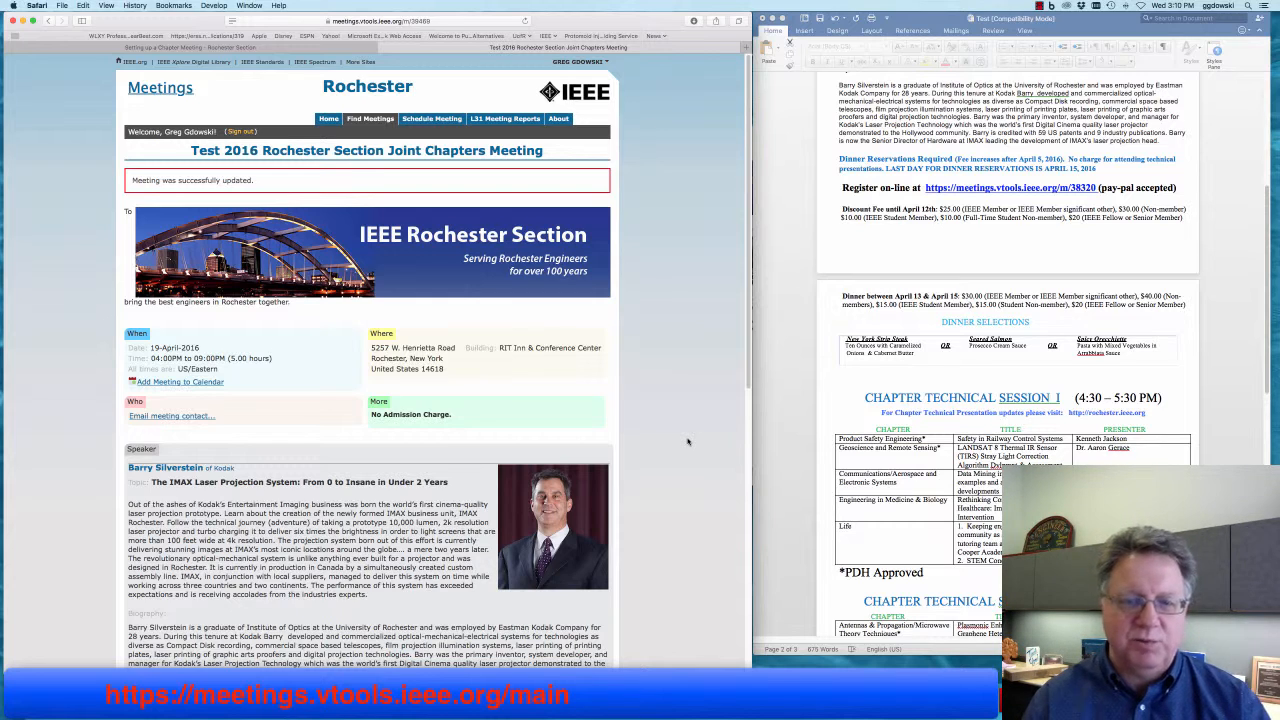
- Review the meeting's new banner and speaker portrait, then return to the 'Setting up a Chapter Meeting' guide
{"action": "scroll", "coordinate": [676, 440], "scroll_direction": "down", "scroll_amount": 10}
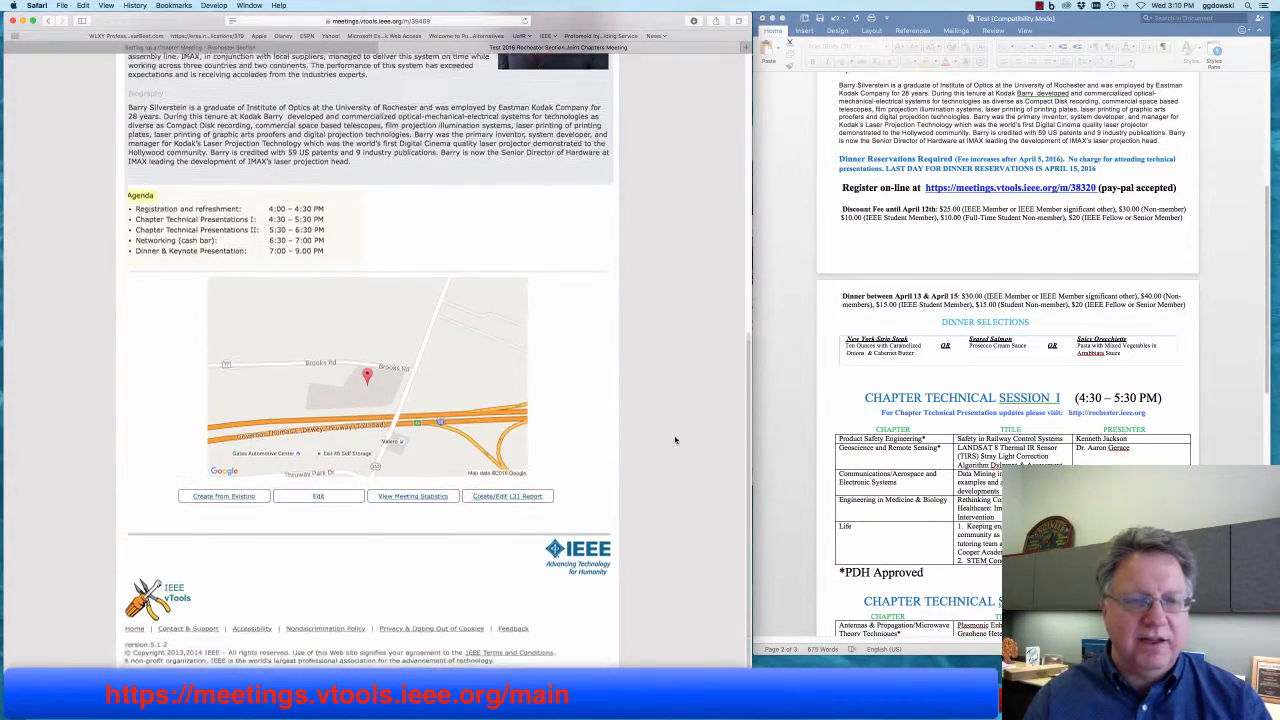
{"action": "scroll", "coordinate": [675, 440], "scroll_direction": "up", "scroll_amount": 3}
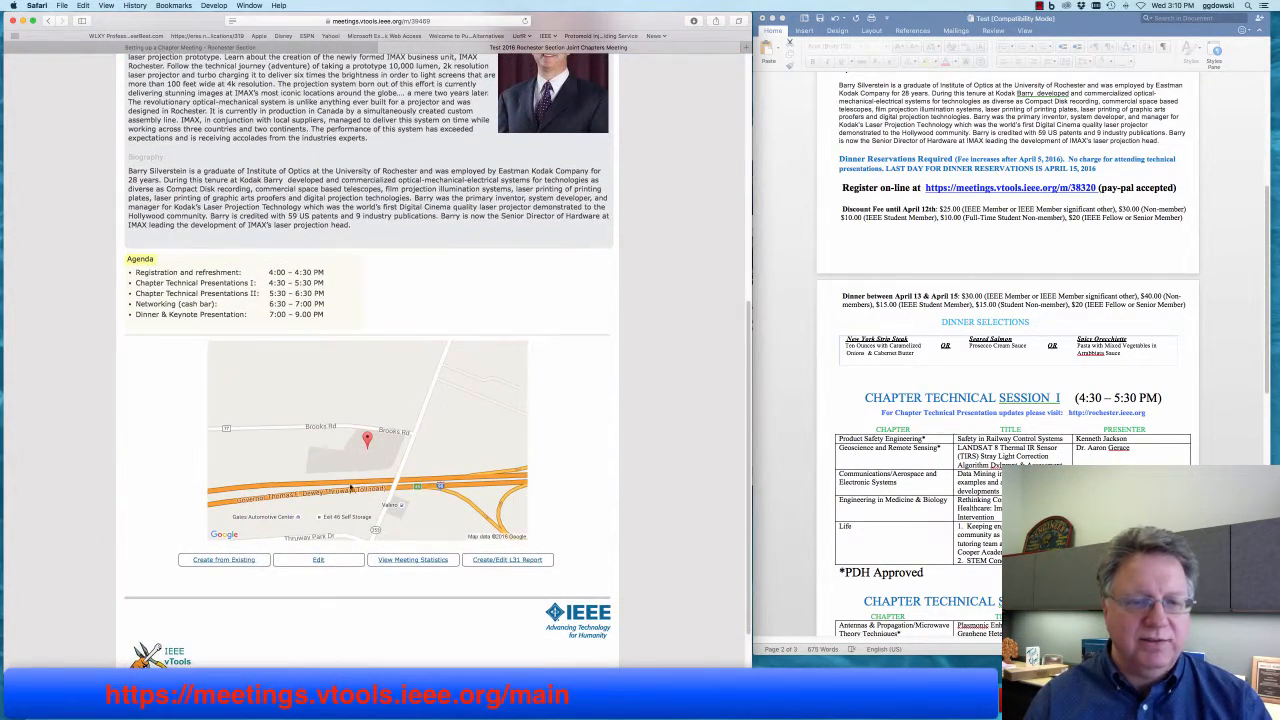
{"action": "scroll", "coordinate": [380, 446], "scroll_direction": "up", "scroll_amount": 10}
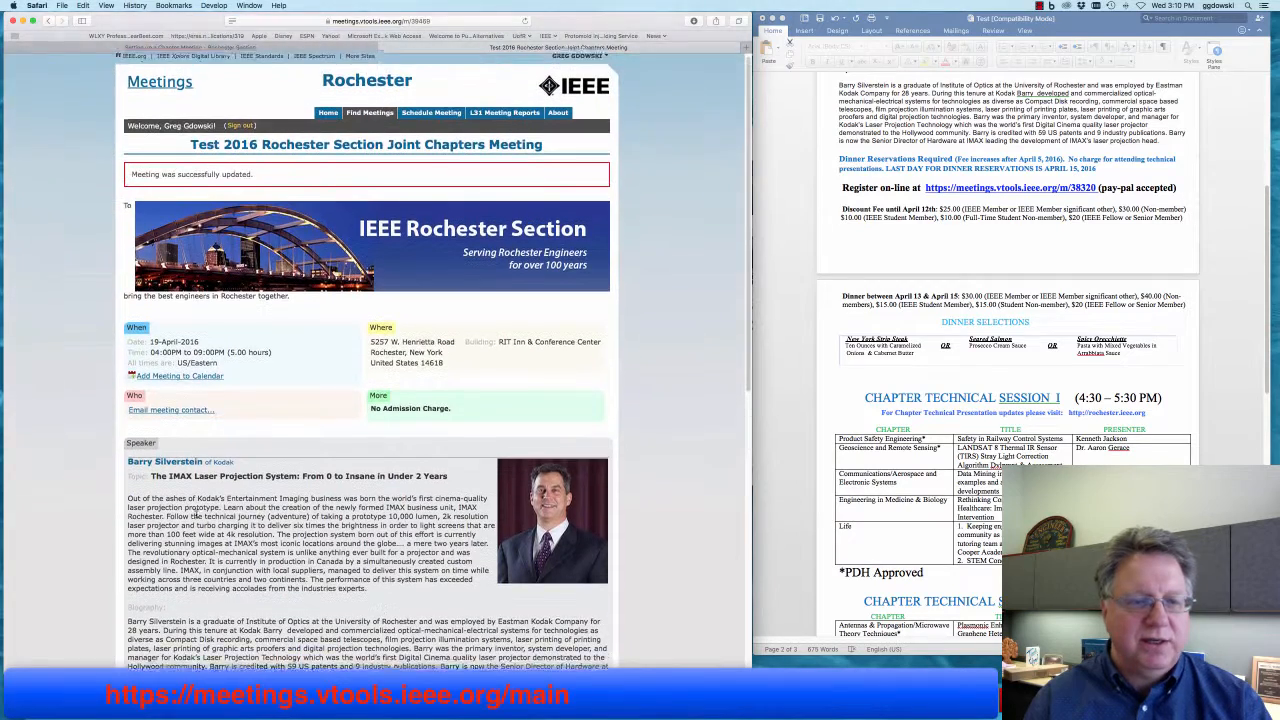
{"action": "scroll", "coordinate": [212, 516], "scroll_direction": "down", "scroll_amount": 2}
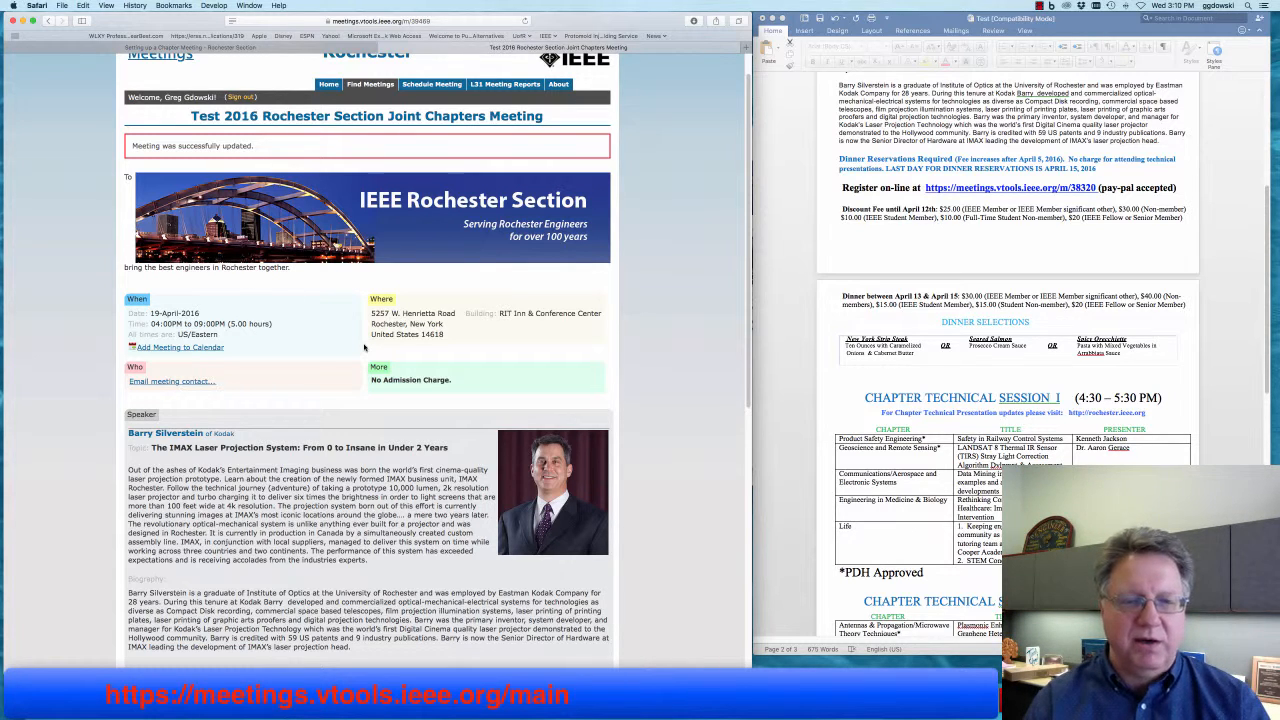
{"action": "left_click", "coordinate": [83, 50]}
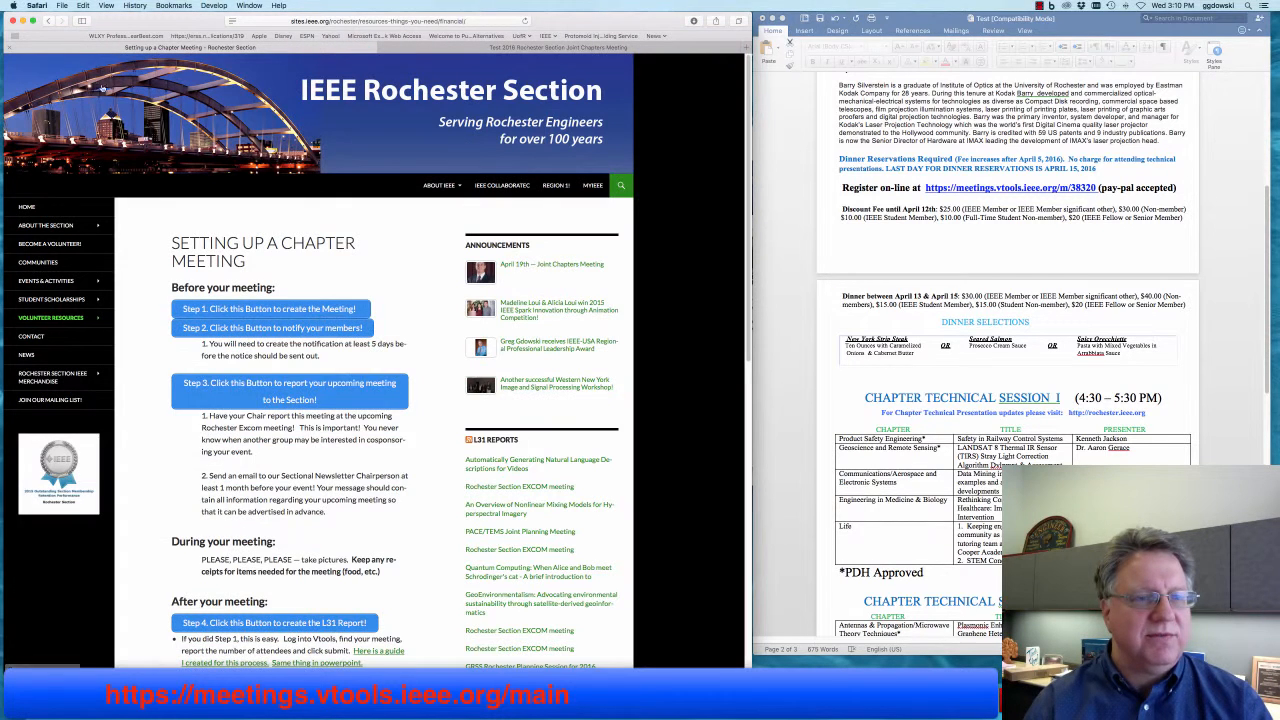
- From the Rochester Section home page, open the joint chapters meeting under Upcoming Events
{"action": "left_click", "coordinate": [28, 211]}
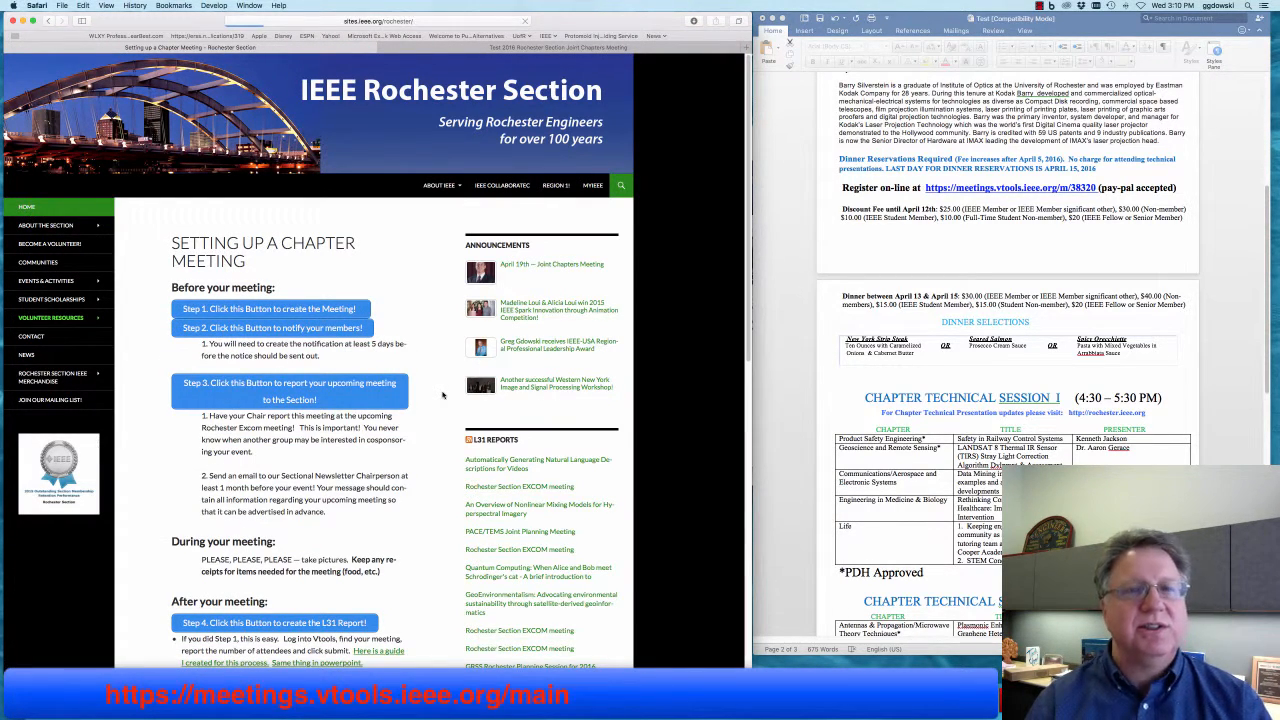
{"action": "scroll", "coordinate": [435, 425], "scroll_direction": "down", "scroll_amount": 2}
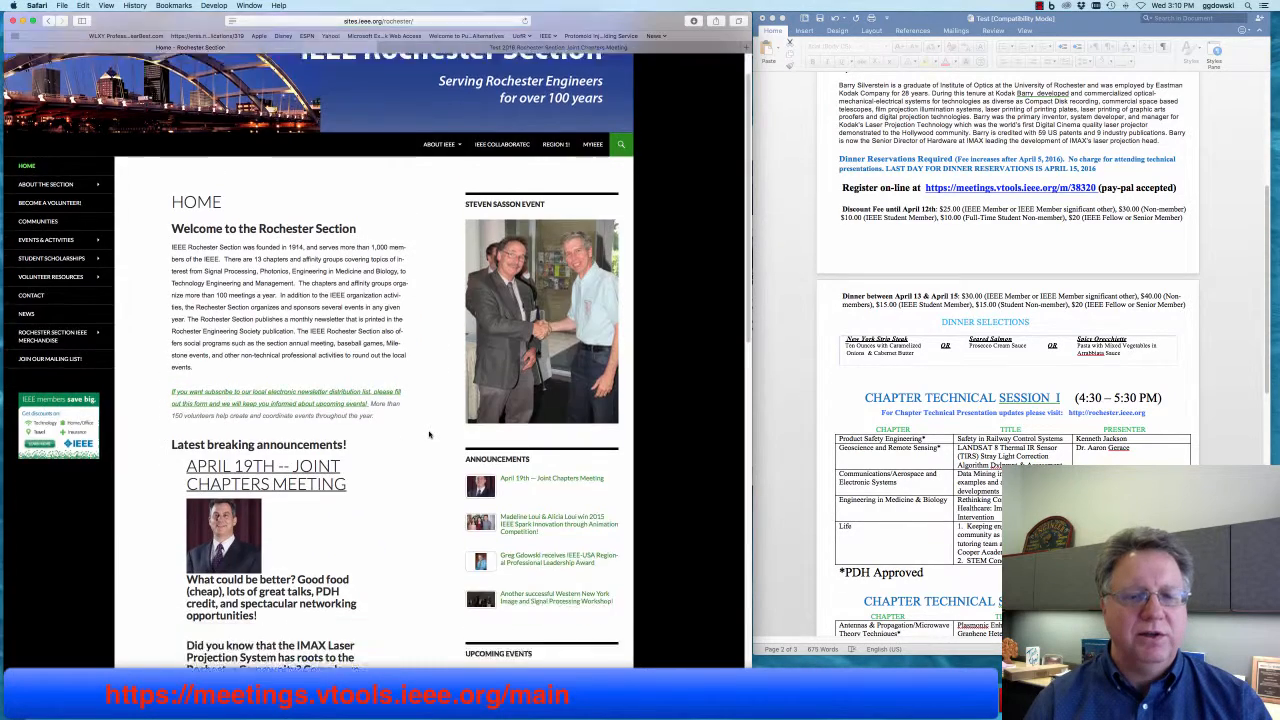
{"action": "scroll", "coordinate": [430, 434], "scroll_direction": "down", "scroll_amount": 5}
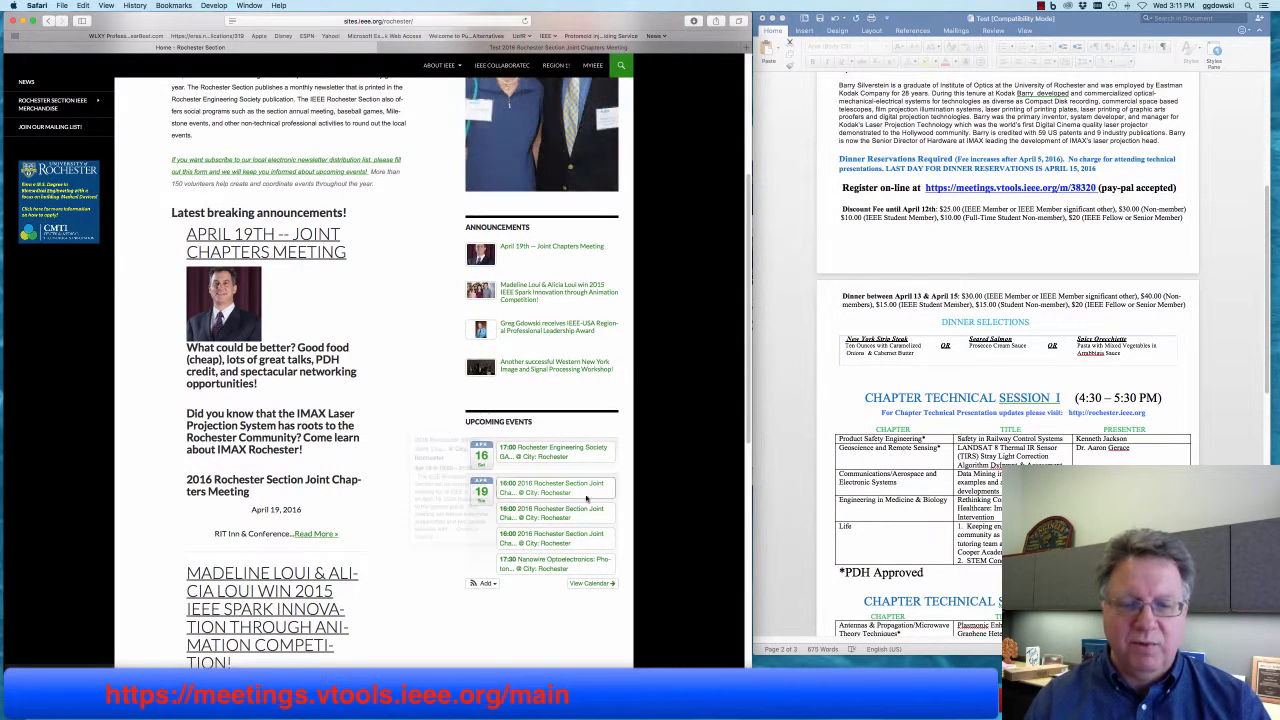
{"action": "left_click", "coordinate": [557, 538]}
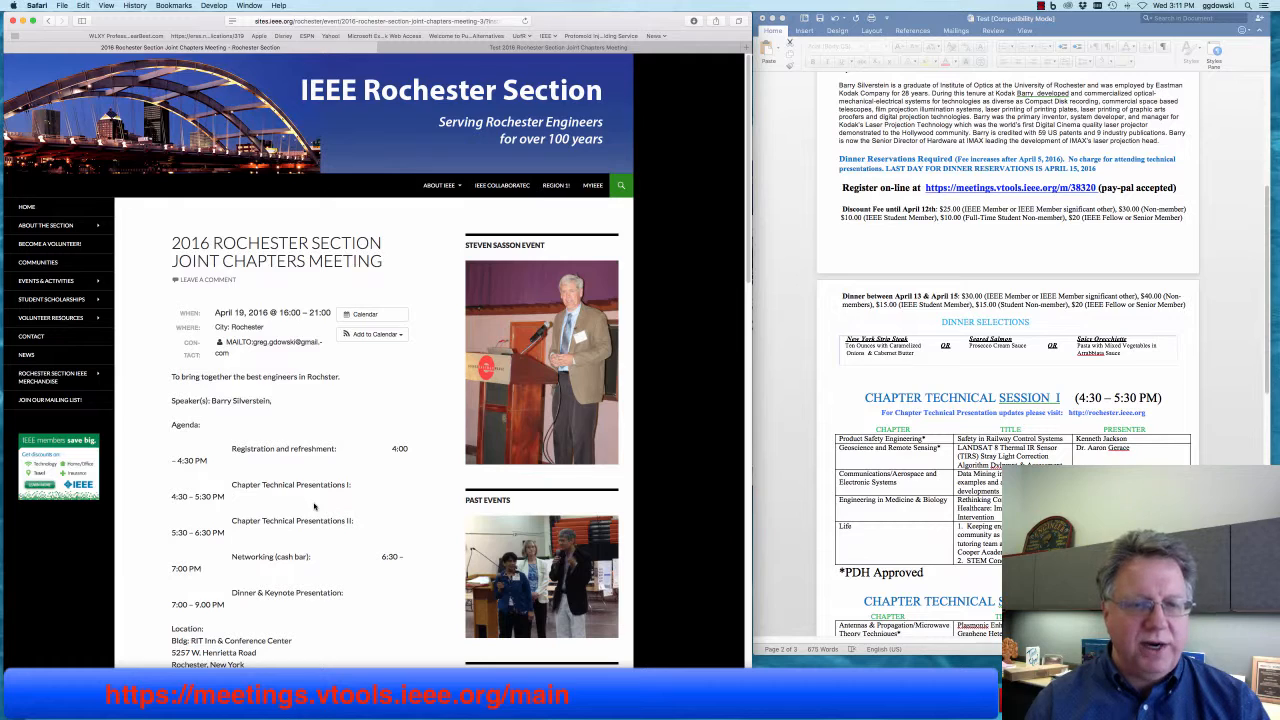
- Follow the event's 'View original' link to the vTools meeting page
{"action": "scroll", "coordinate": [314, 507], "scroll_direction": "down", "scroll_amount": 8}
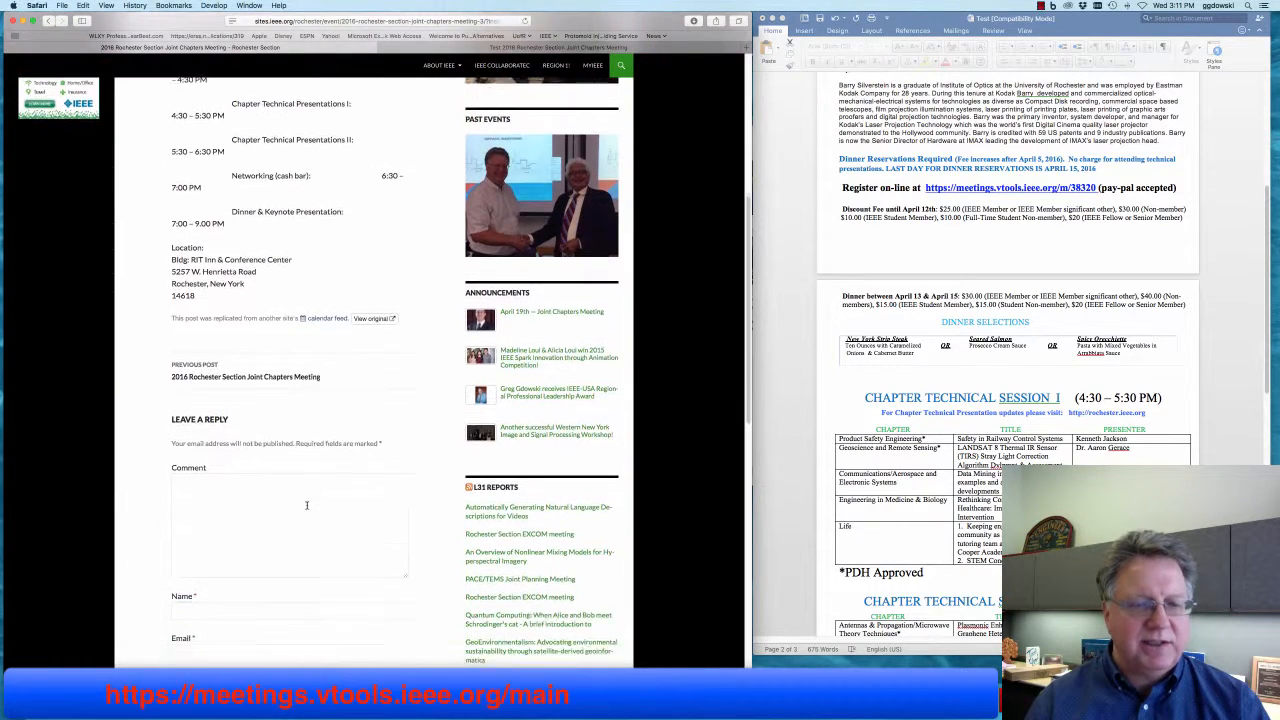
{"action": "scroll", "coordinate": [307, 506], "scroll_direction": "down", "scroll_amount": 2}
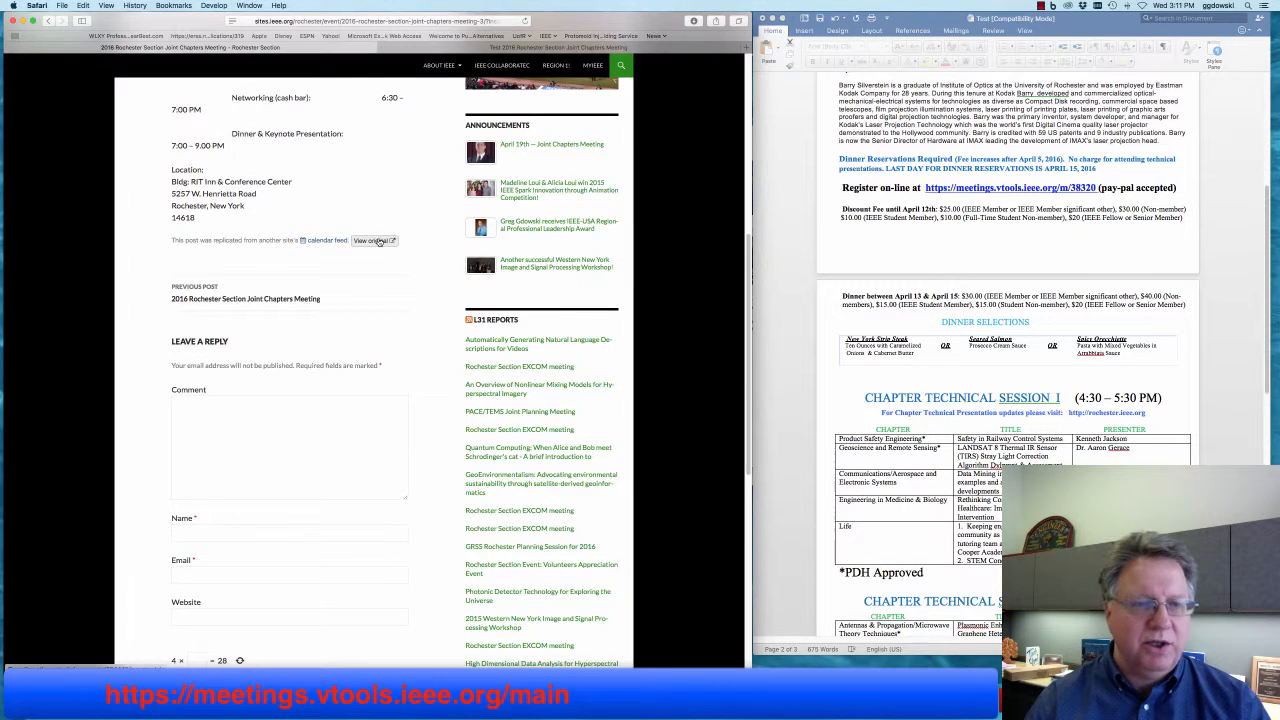
{"action": "left_click", "coordinate": [379, 241]}
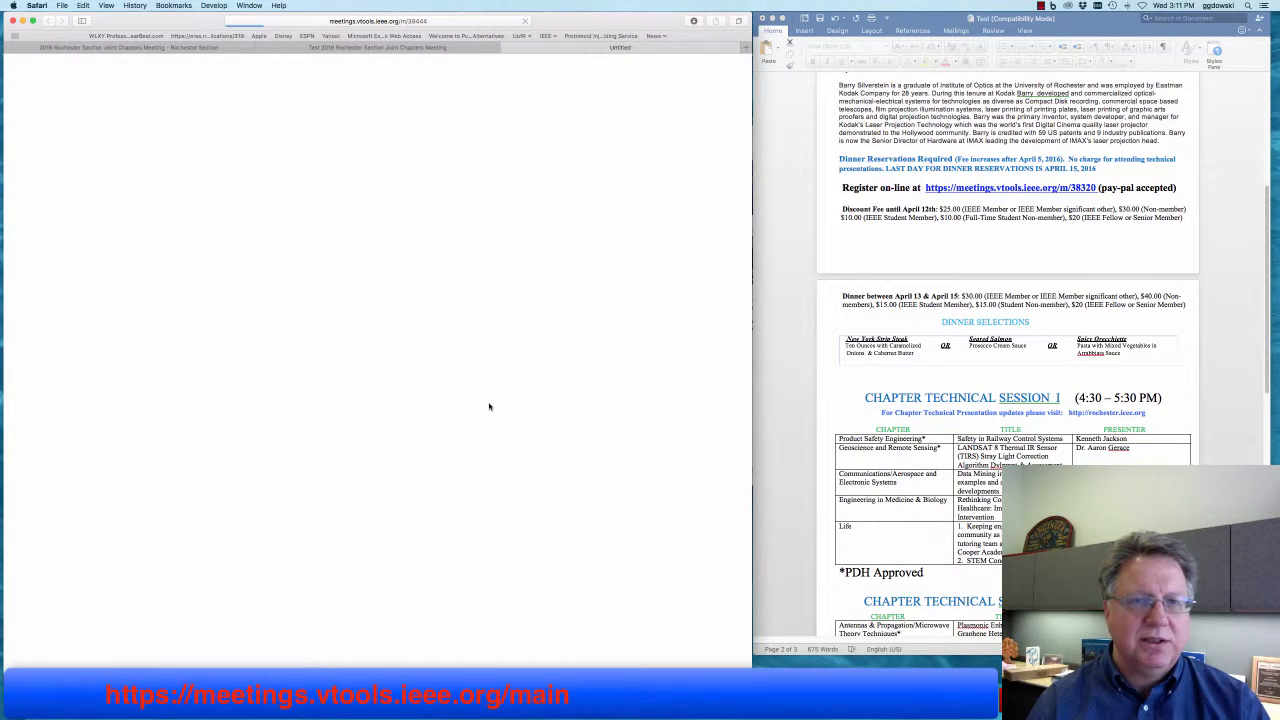